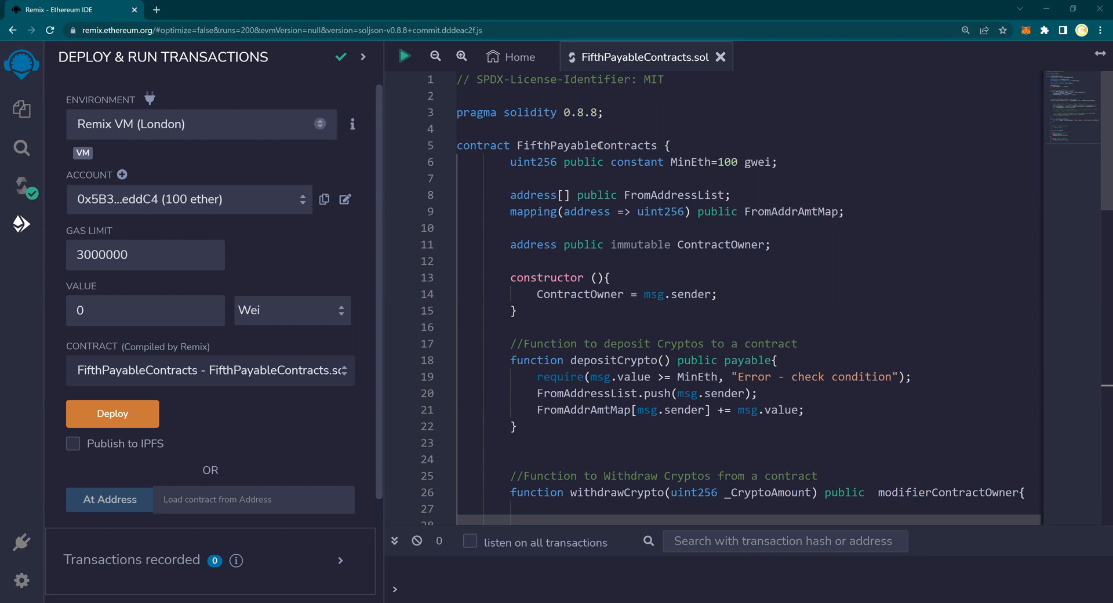
# Step: Check the MetaMask wallet's 1.682 GoerliETH balance and network list, then return to the code
pyautogui.doubleClick(609, 145)
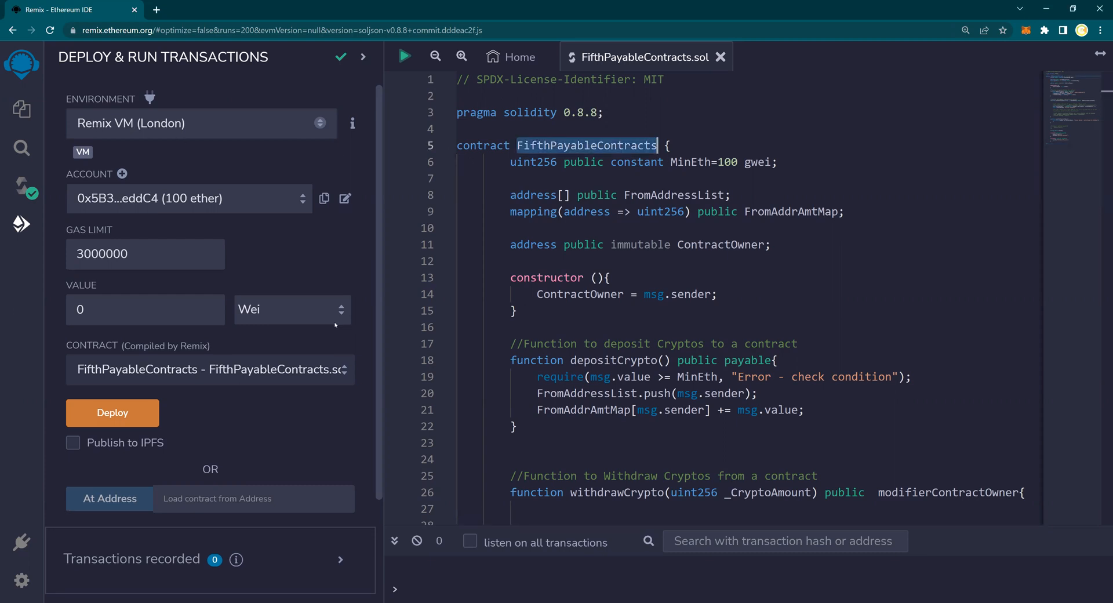
pyautogui.scroll(-3, 335, 324)
pyautogui.scroll(3, 356, 304)
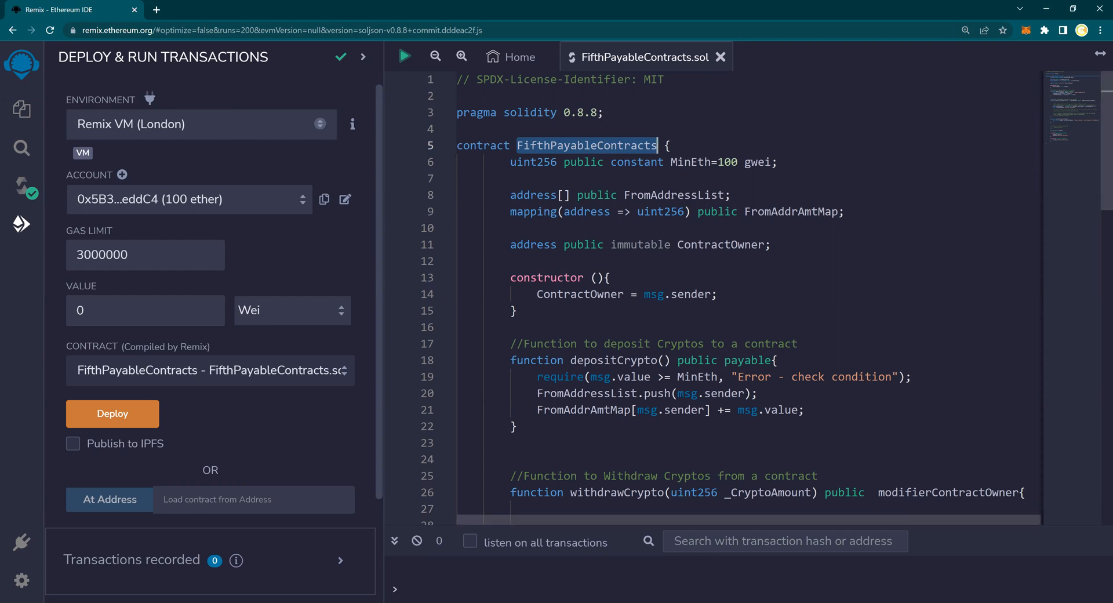
pyautogui.click(871, 162)
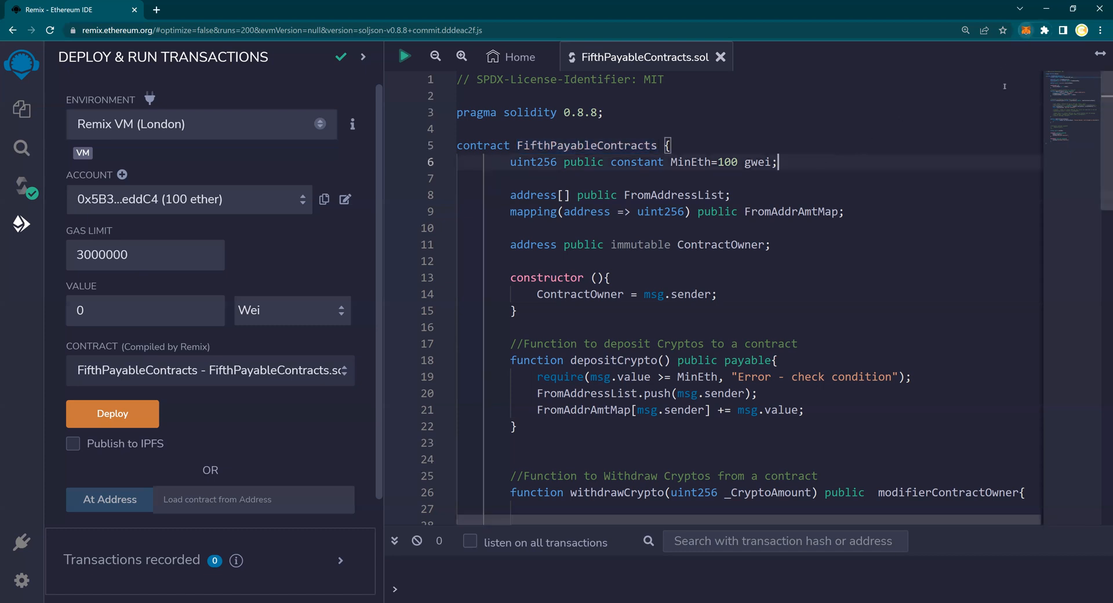
pyautogui.click(1026, 30)
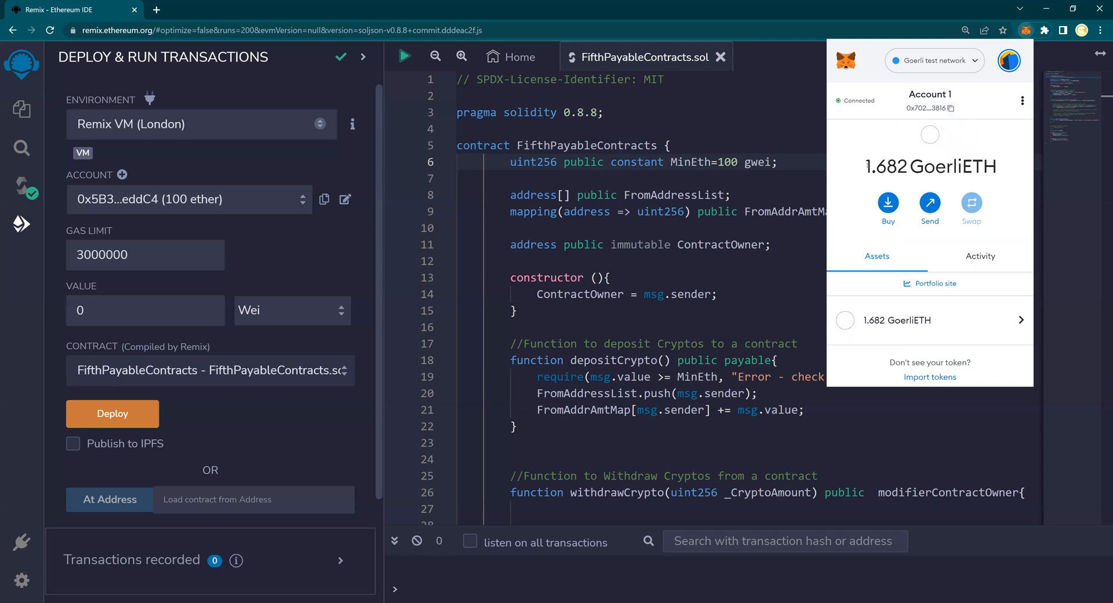
pyautogui.moveTo(867, 165); pyautogui.dragTo(995, 167)
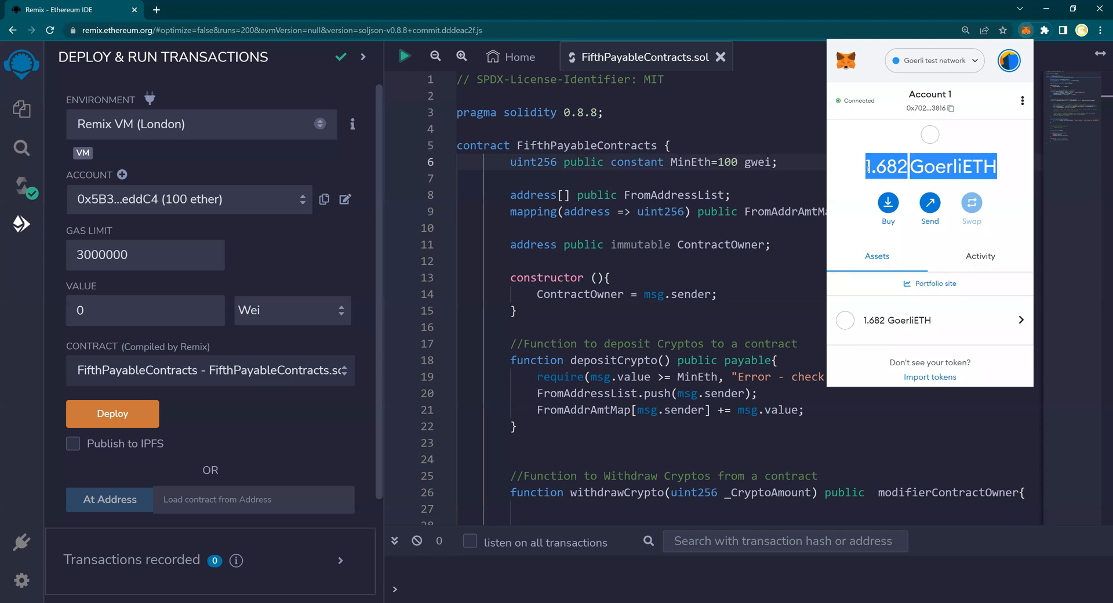
pyautogui.click(902, 151)
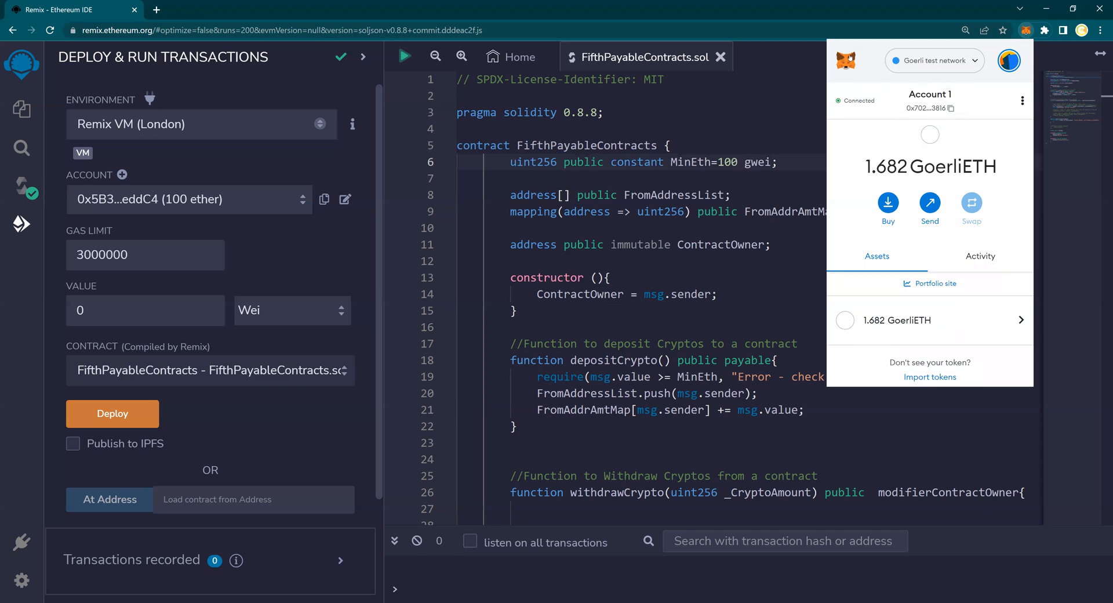
pyautogui.click(962, 65)
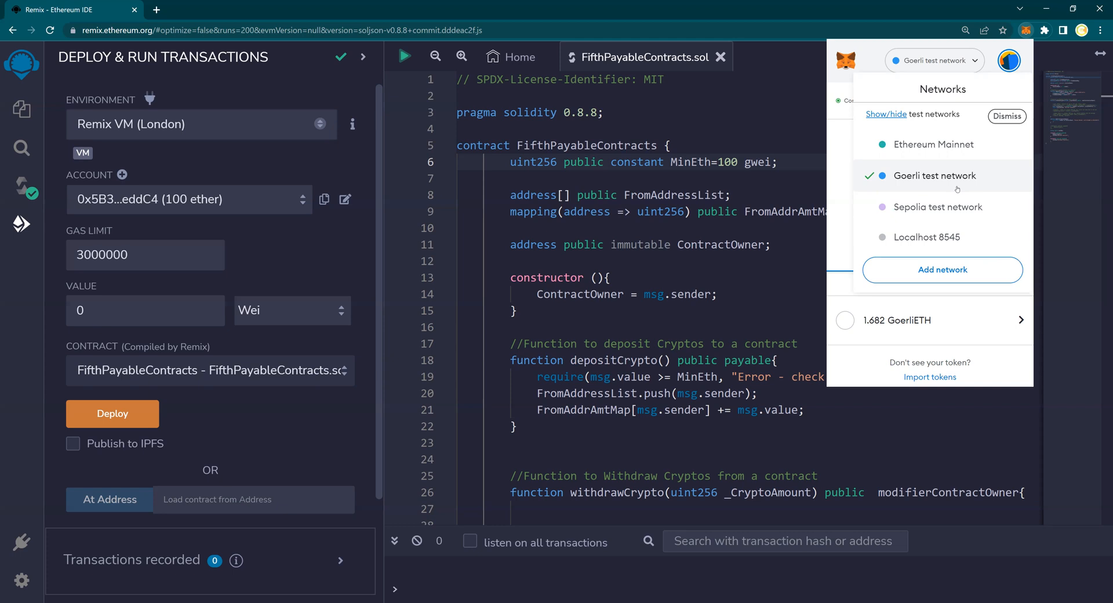
pyautogui.click(915, 179)
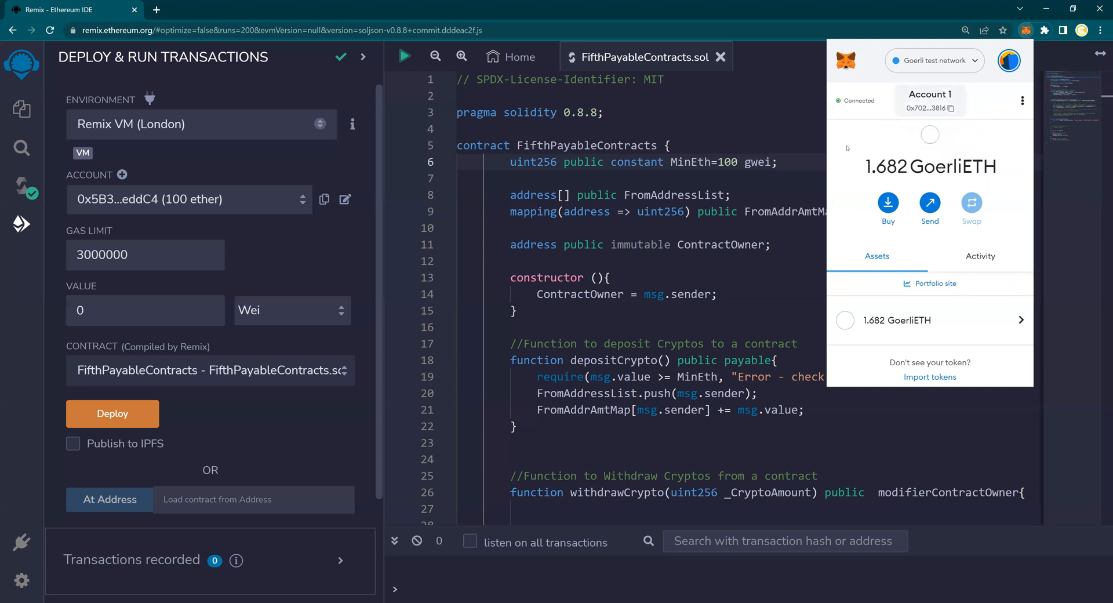
pyautogui.click(750, 174)
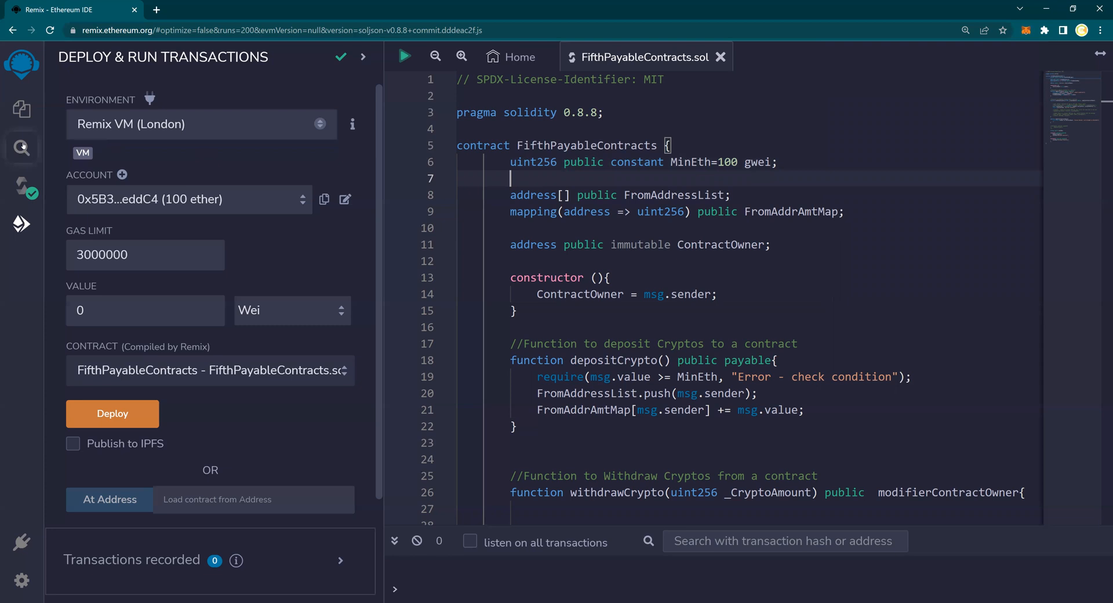
# Step: Compile FifthPayableContracts.sol and go back to Deploy & Run Transactions
pyautogui.click(22, 185)
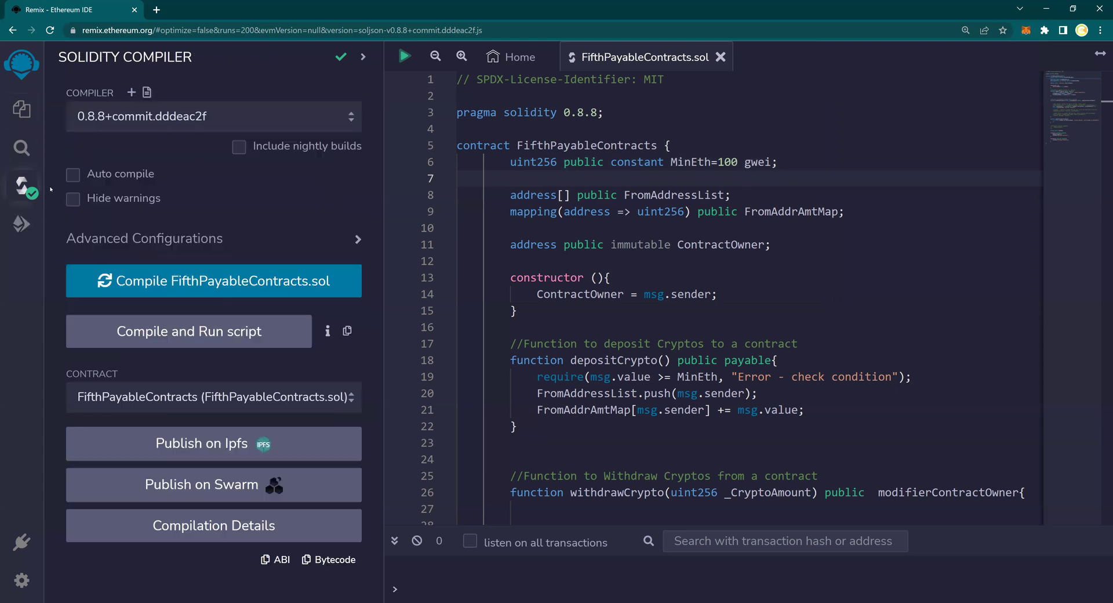
pyautogui.click(184, 279)
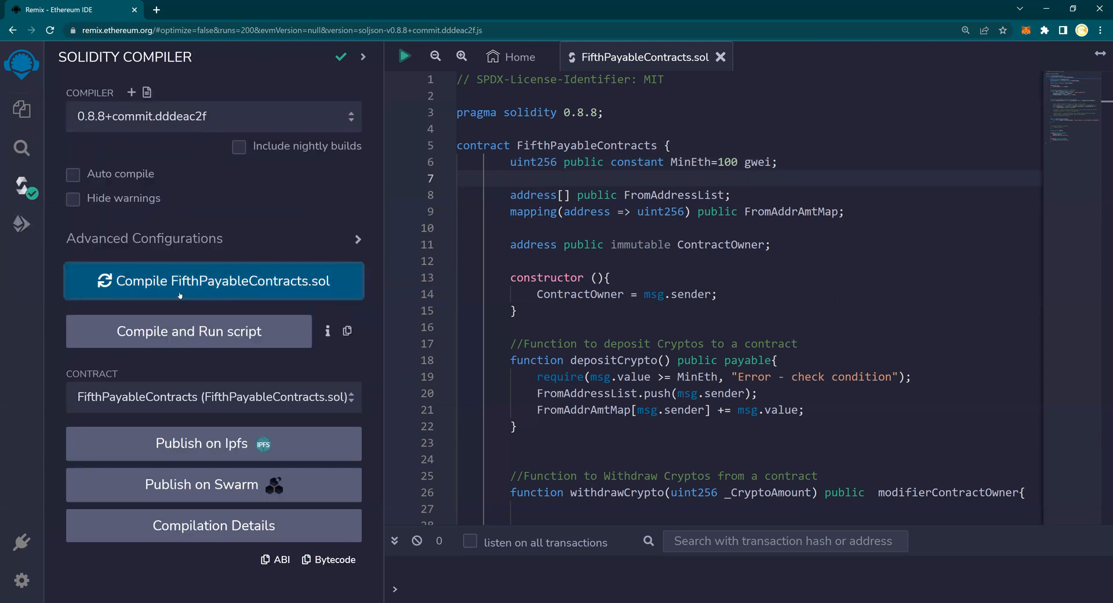
pyautogui.click(246, 292)
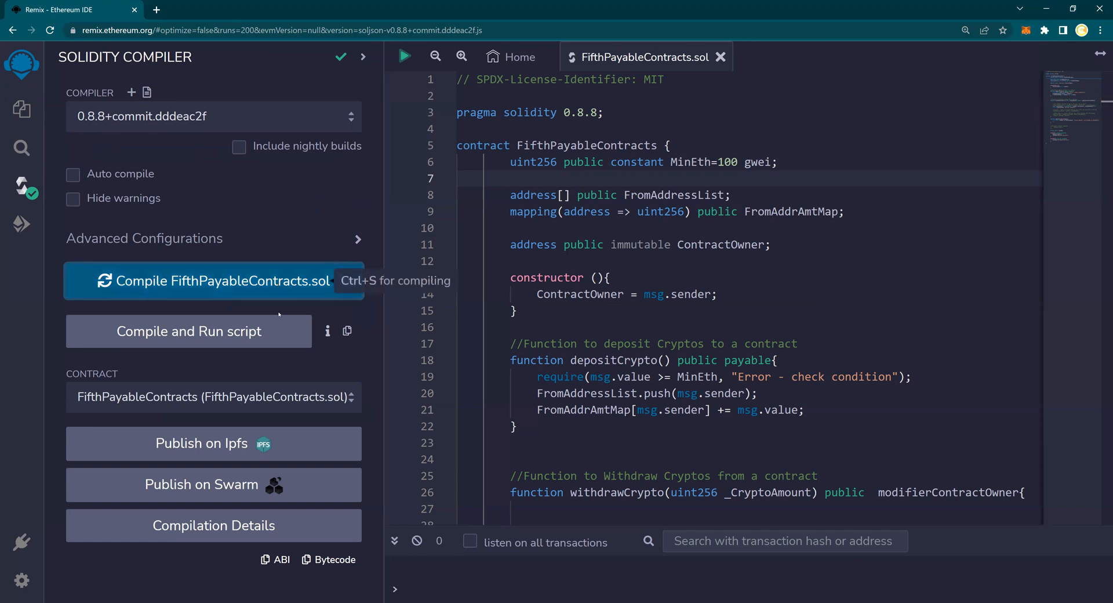
pyautogui.click(21, 226)
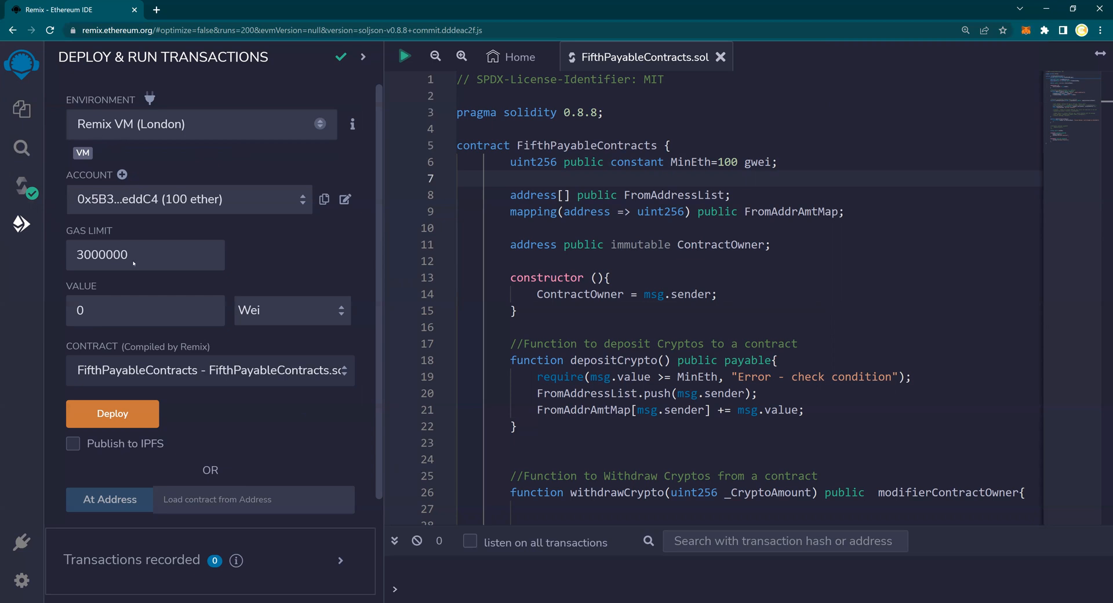
pyautogui.scroll(-2, 133, 263)
pyautogui.scroll(1, 135, 218)
pyautogui.scroll(1, 136, 173)
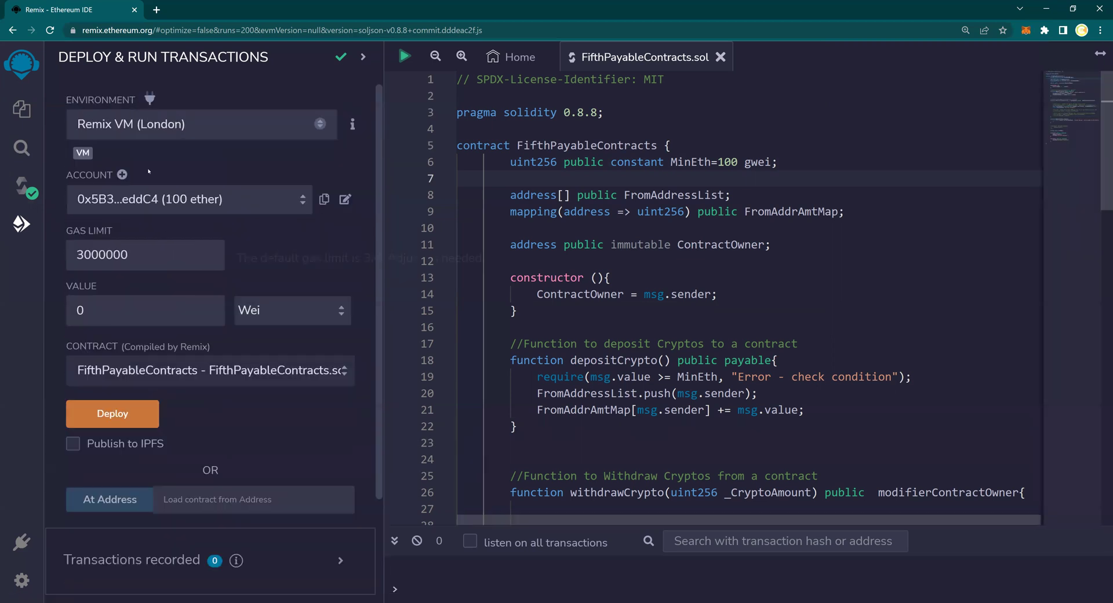
# Step: Switch the environment to Injected Provider - MetaMask and confirm Goerli in the wallet
pyautogui.click(137, 130)
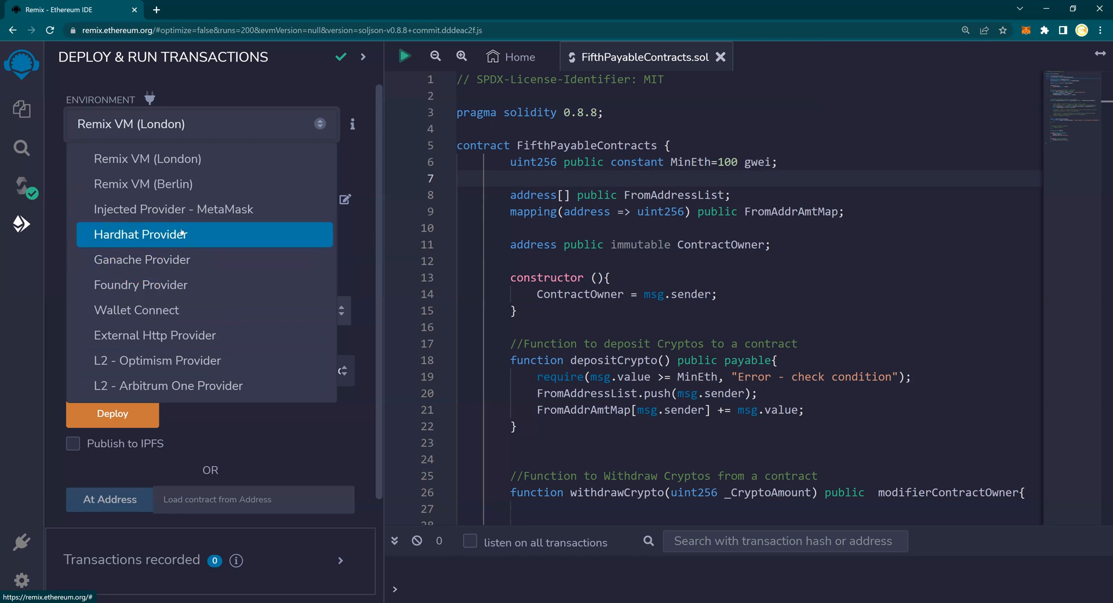
pyautogui.click(232, 214)
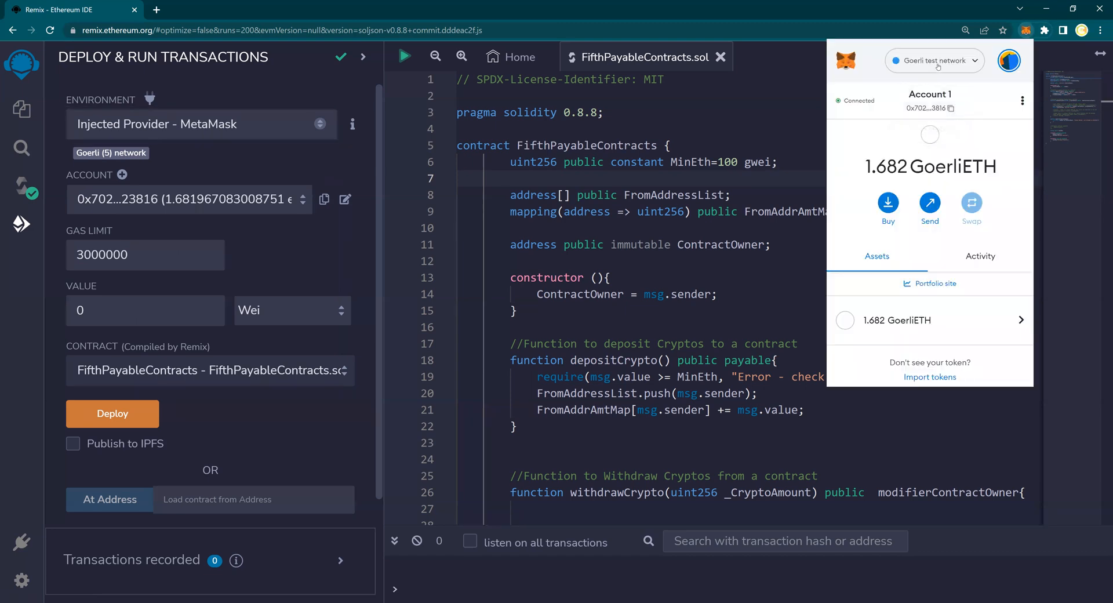
pyautogui.click(937, 66)
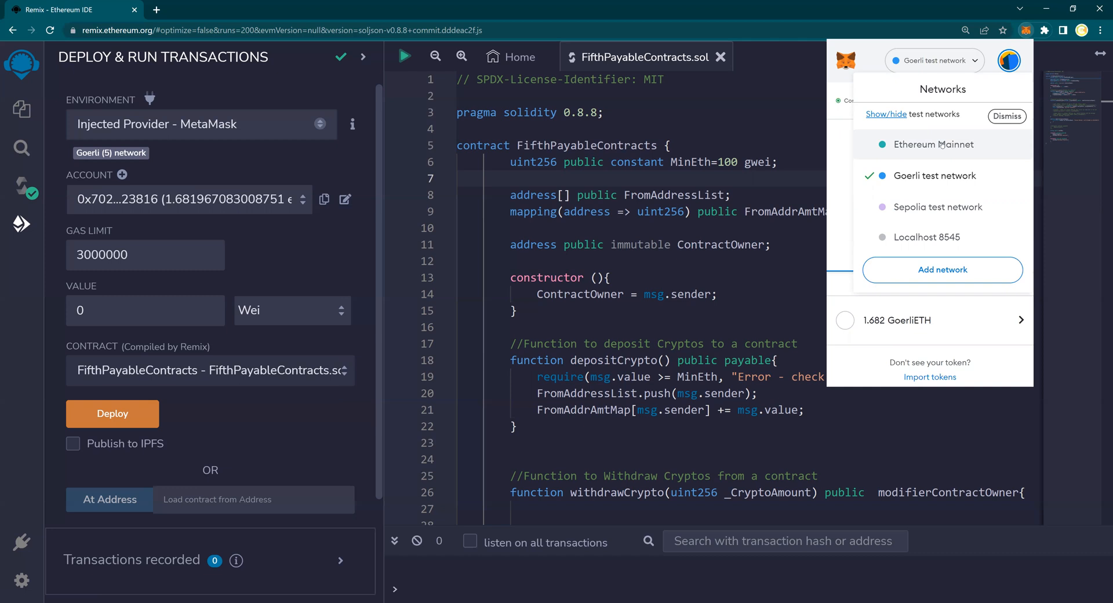
pyautogui.click(937, 166)
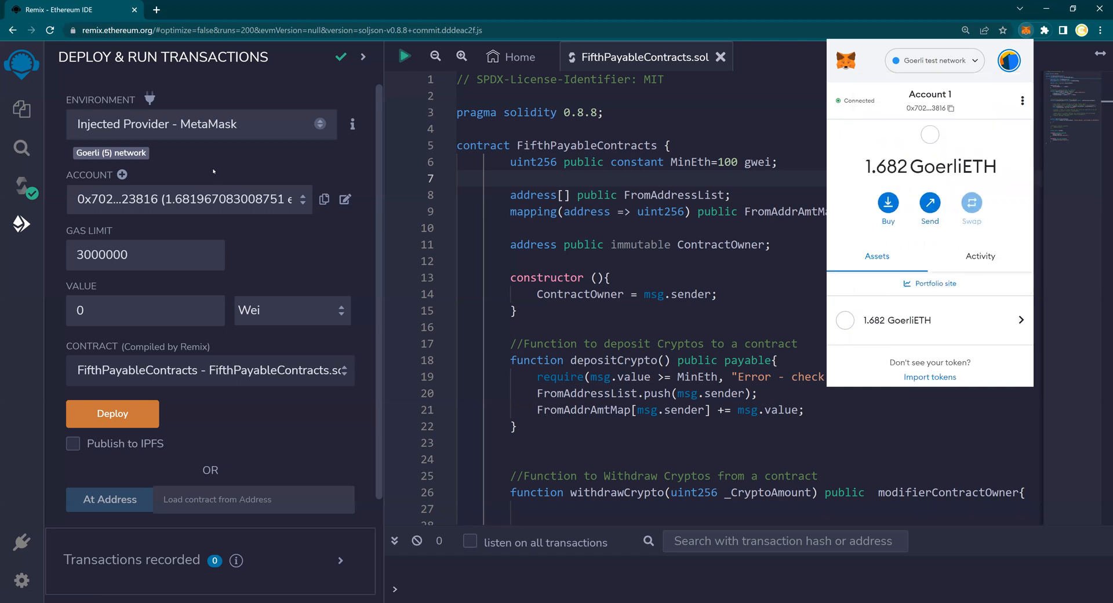
pyautogui.click(102, 176)
# Step: Review the available accounts and keep the MetaMask injected provider environment selected
pyautogui.click(179, 206)
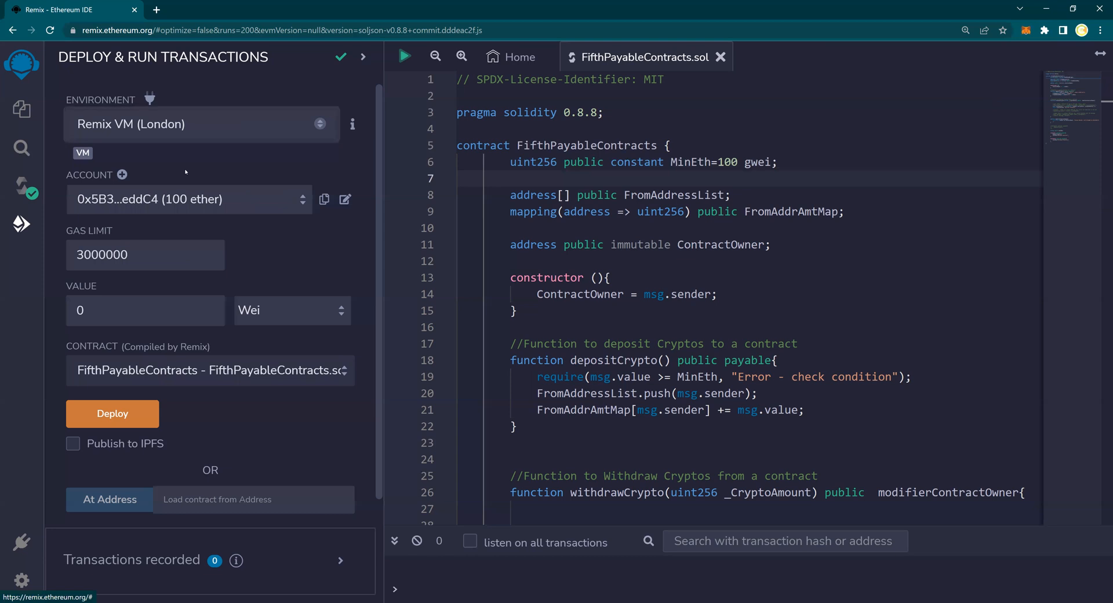
pyautogui.click(217, 205)
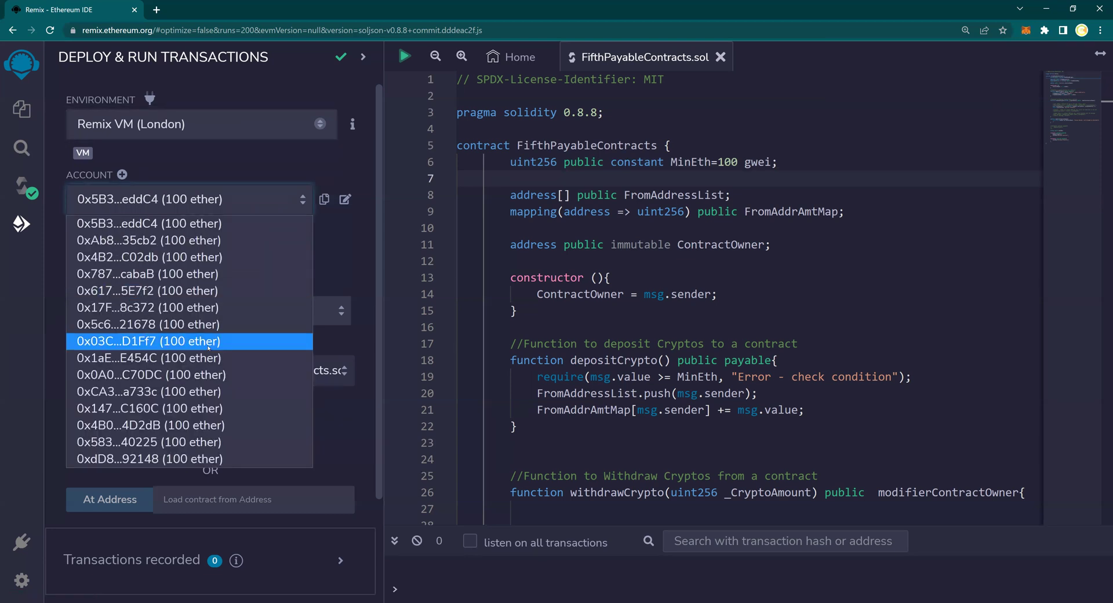
pyautogui.click(187, 130)
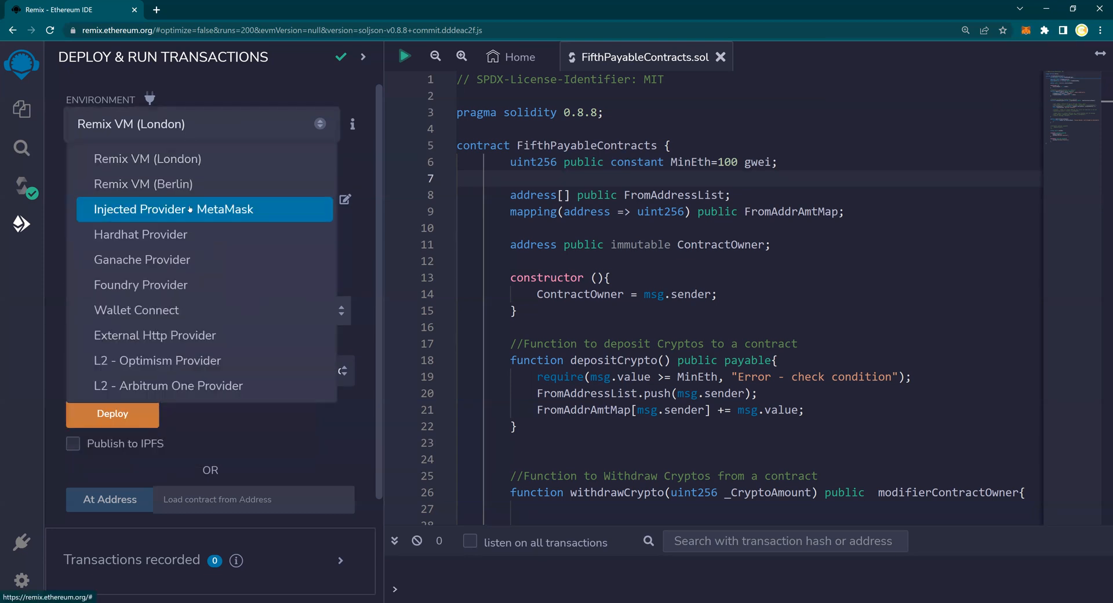
pyautogui.click(203, 207)
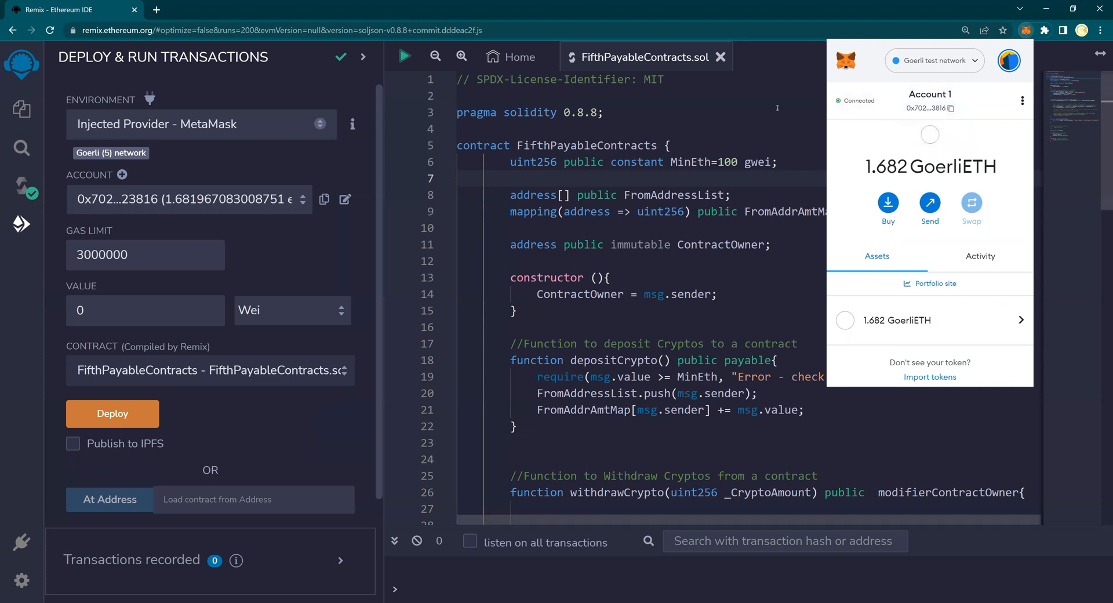
# Step: Close the MetaMask wallet popup over the Deploy panel
pyautogui.click(759, 133)
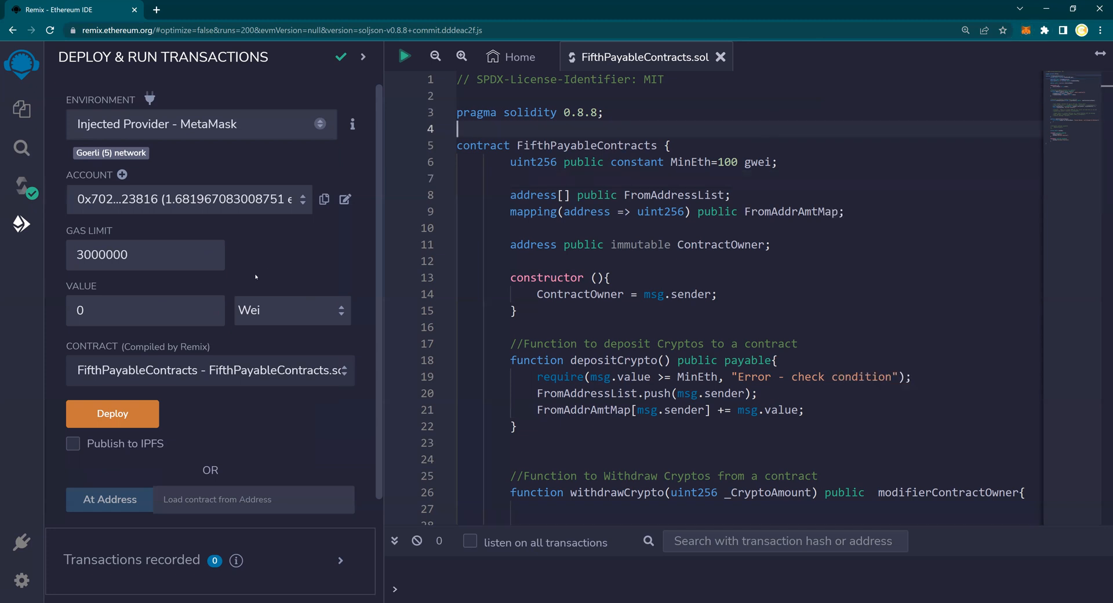
pyautogui.scroll(-1, 248, 280)
pyautogui.scroll(-1, 249, 280)
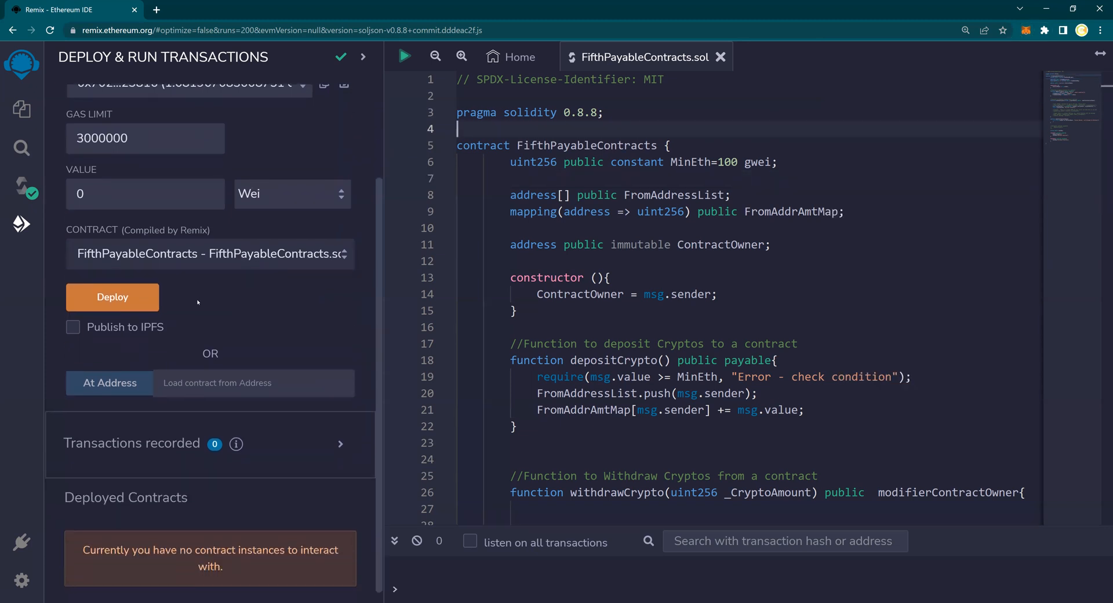
pyautogui.scroll(-1, 139, 290)
pyautogui.scroll(1, 139, 304)
pyautogui.scroll(1, 166, 325)
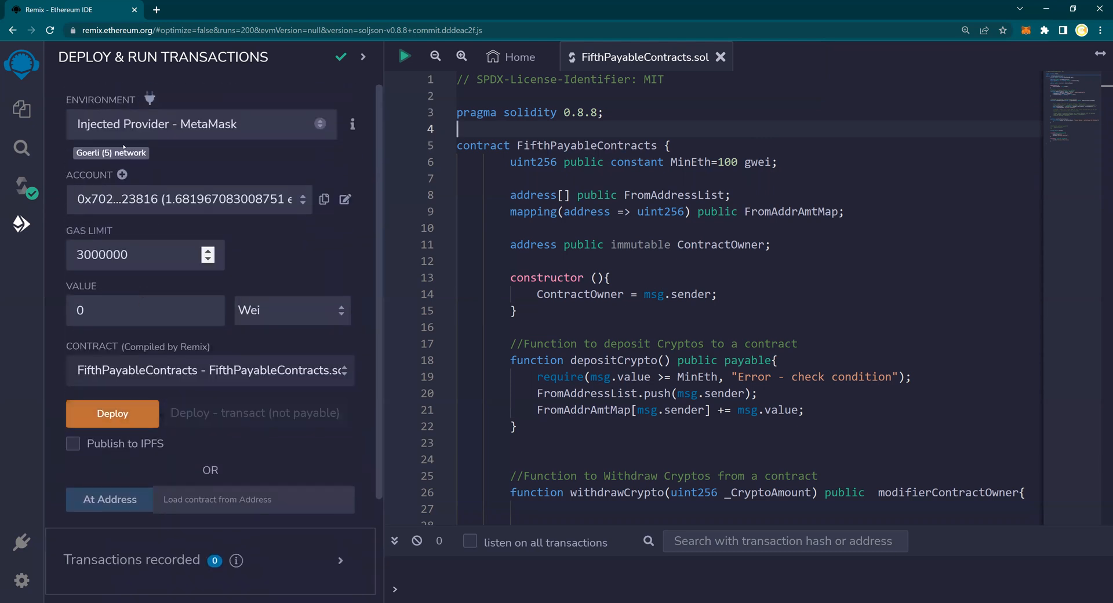
pyautogui.scroll(-2, 175, 332)
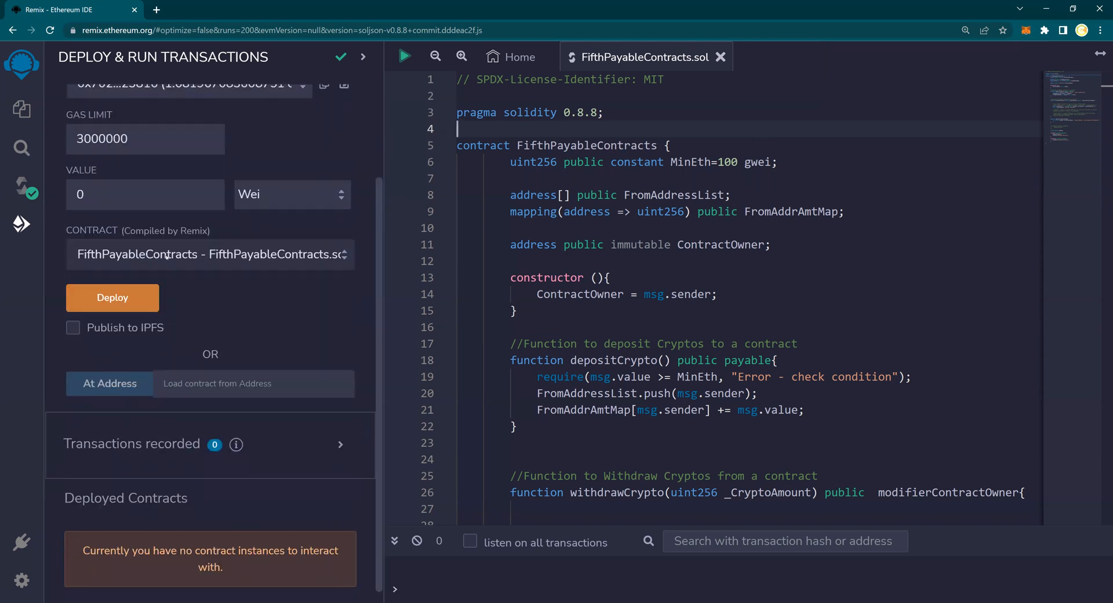
# Step: Load Goerli Etherscan and the Etherscan homepage in new tabs, then view the Goerli explorer
pyautogui.click(156, 9)
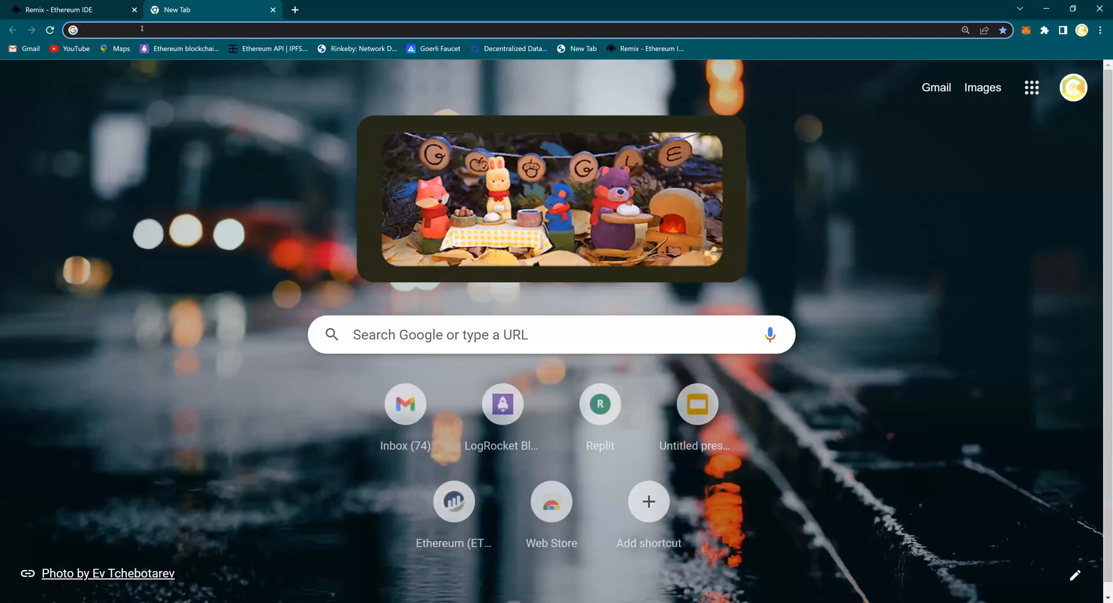
pyautogui.write('goerli.etherscan.io')
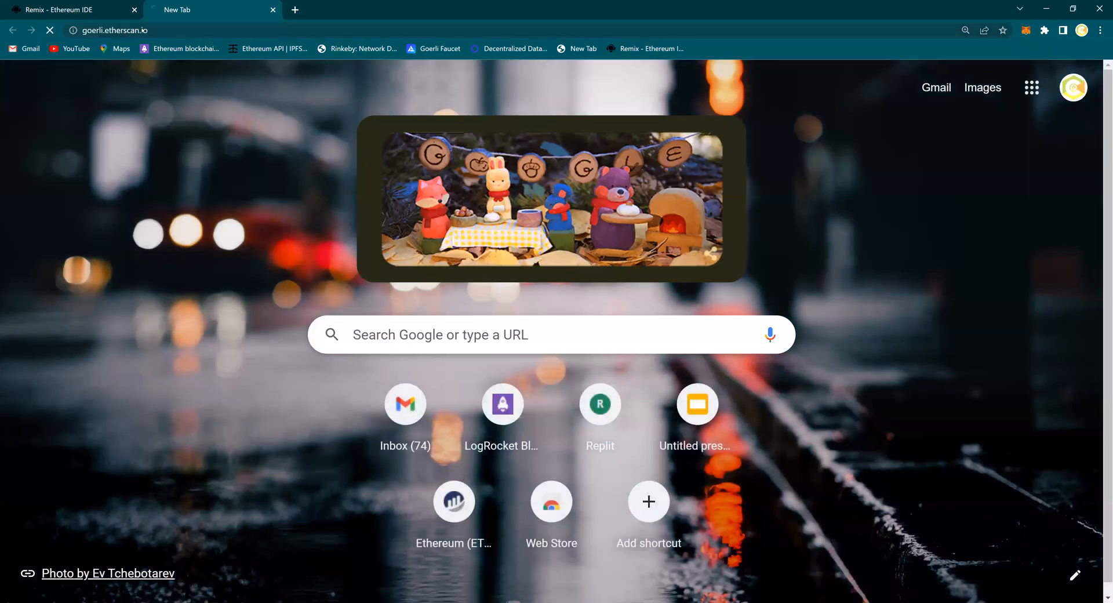
pyautogui.press('Return')
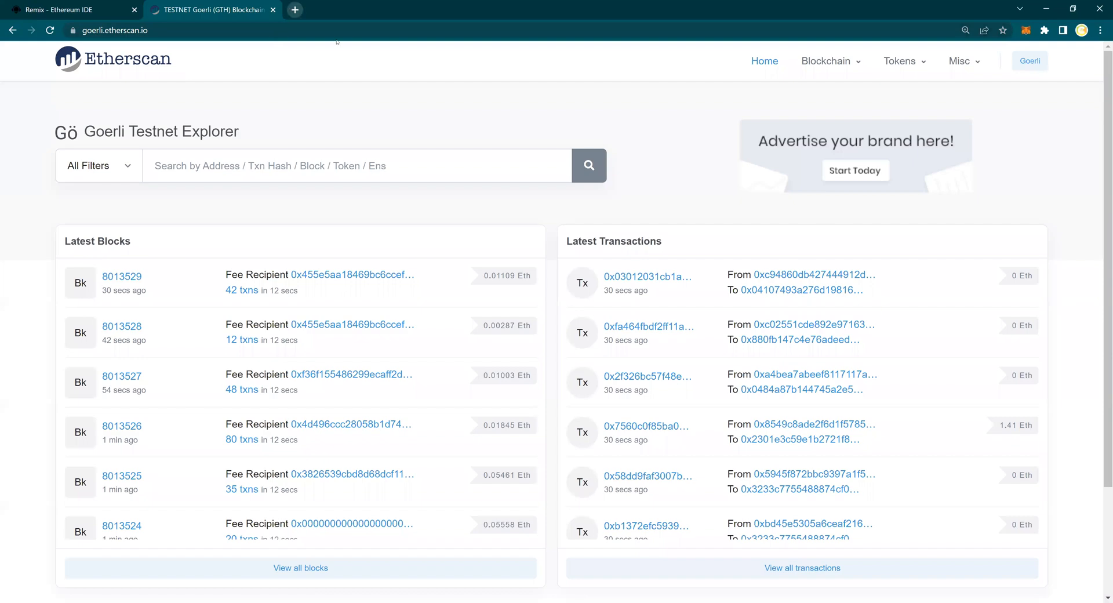
pyautogui.hotkey('ctrl', 't')
pyautogui.write('ether')
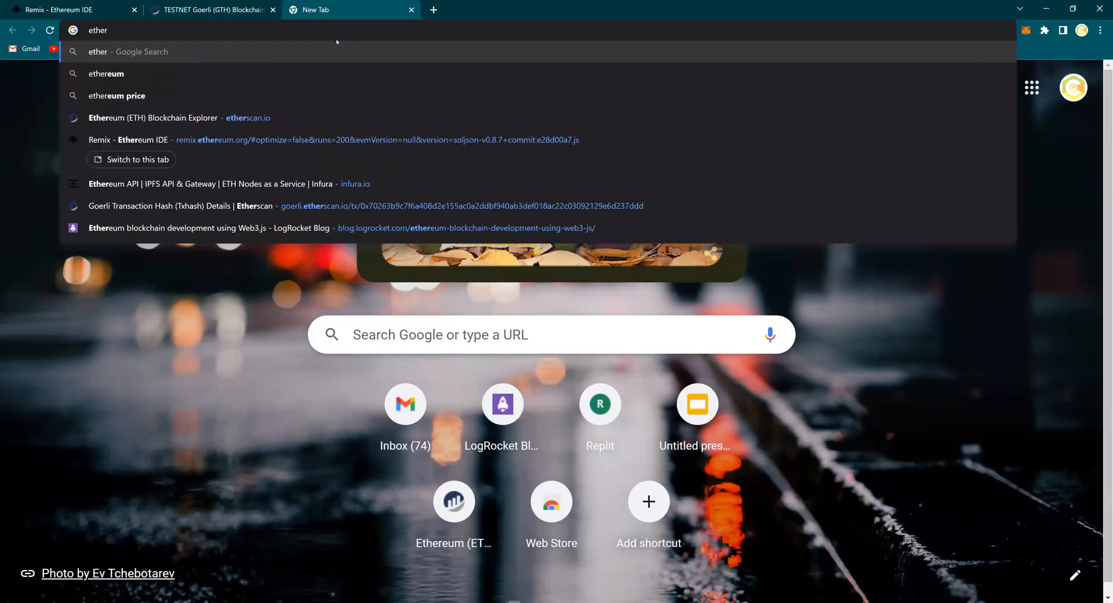
pyautogui.write('sa')
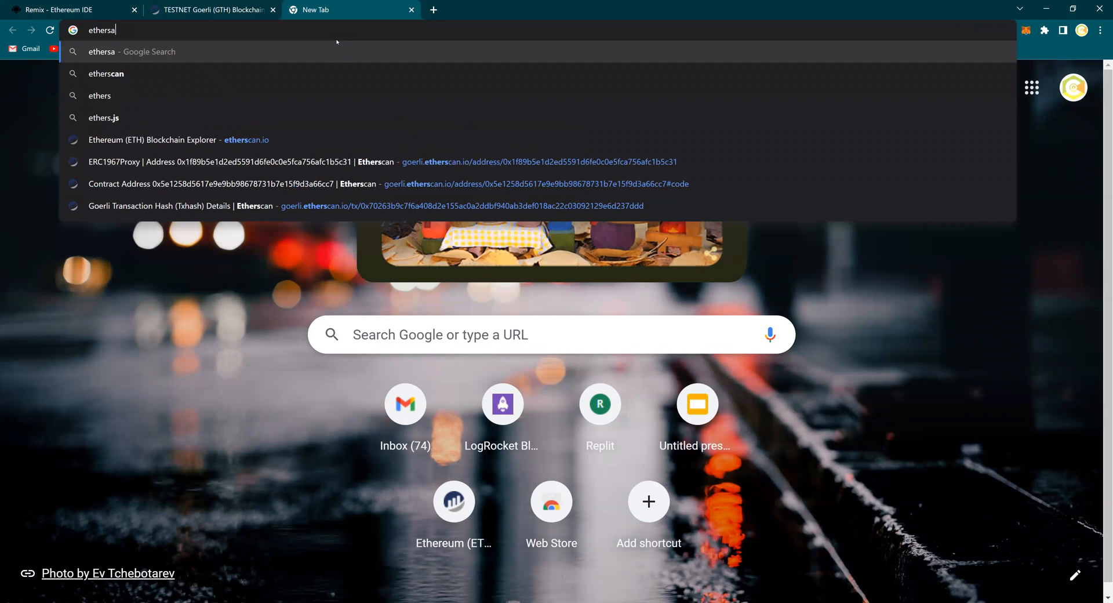
pyautogui.press('BackSpace')
pyautogui.write('can')
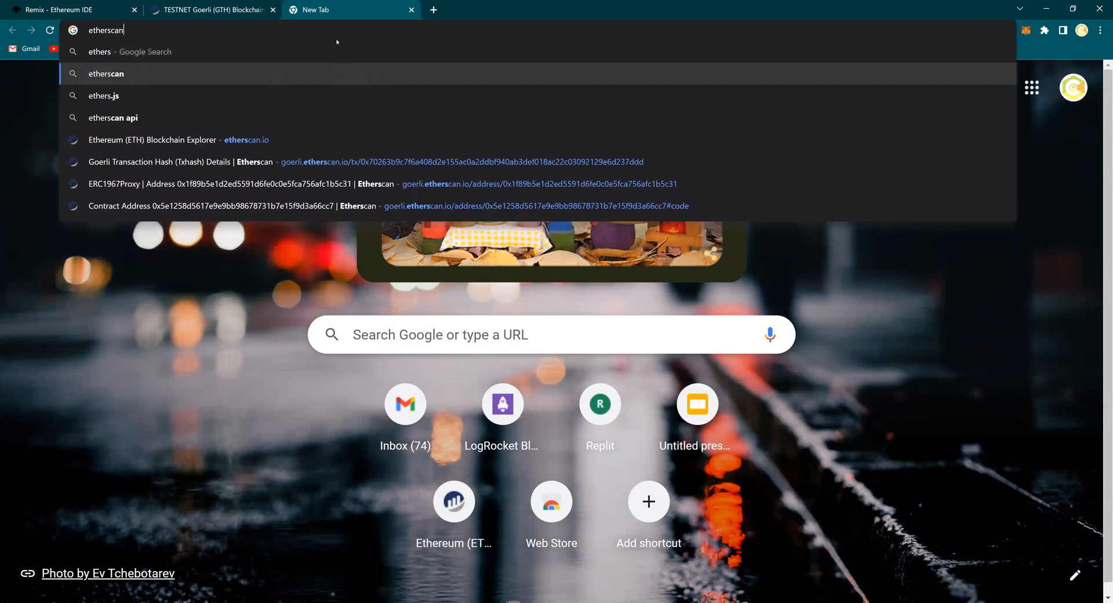
pyautogui.write('.io')
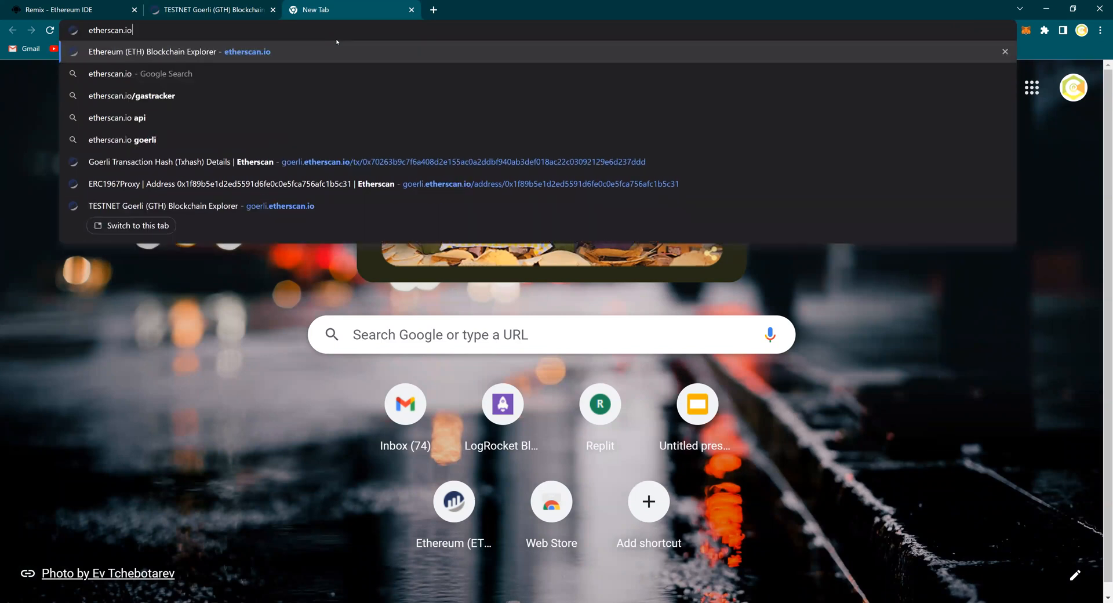
pyautogui.press('Return')
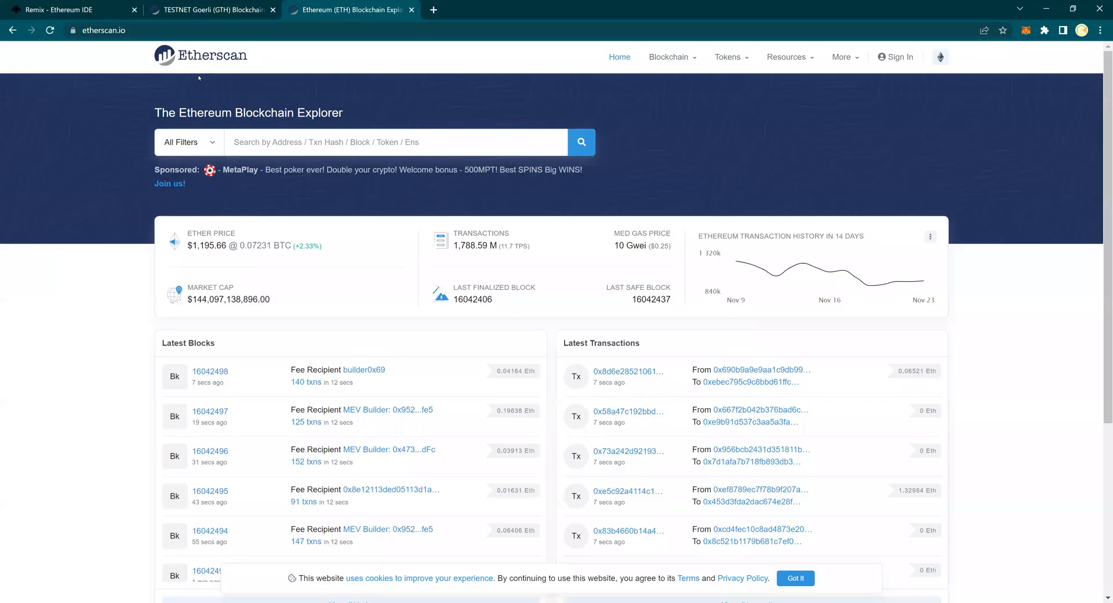
pyautogui.click(234, 10)
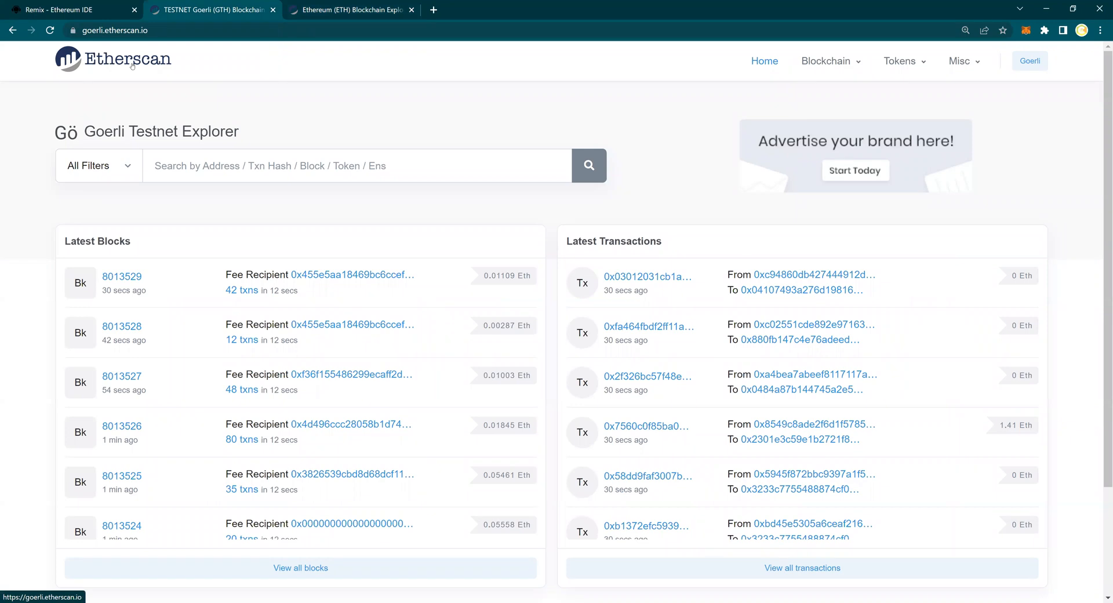
# Step: Return to Remix and deploy FifthPayableContracts through MetaMask on Goerli
pyautogui.click(82, 13)
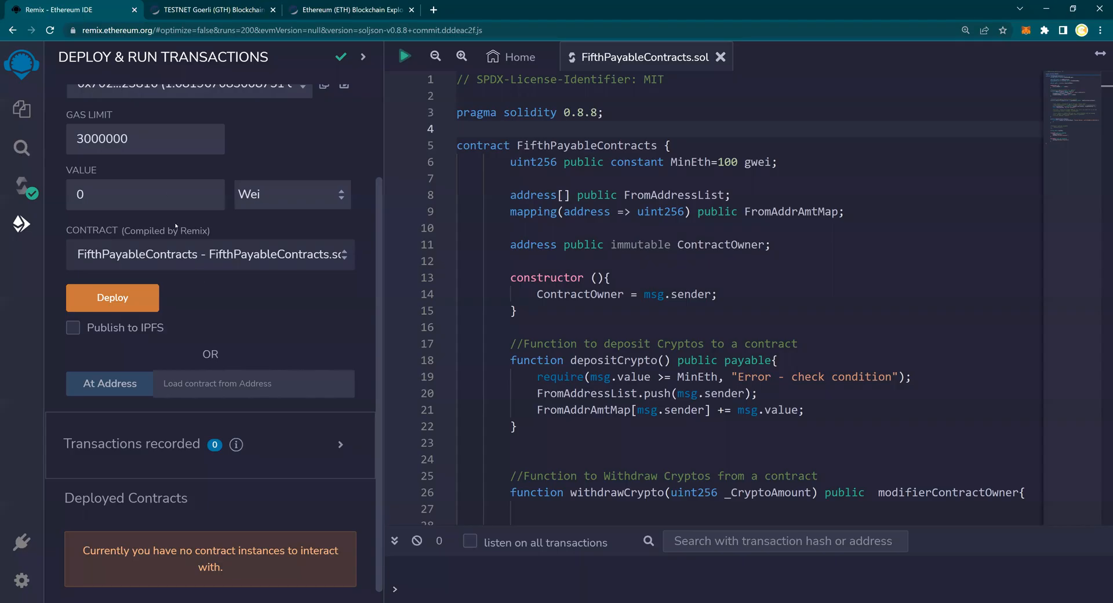
pyautogui.scroll(2, 207, 281)
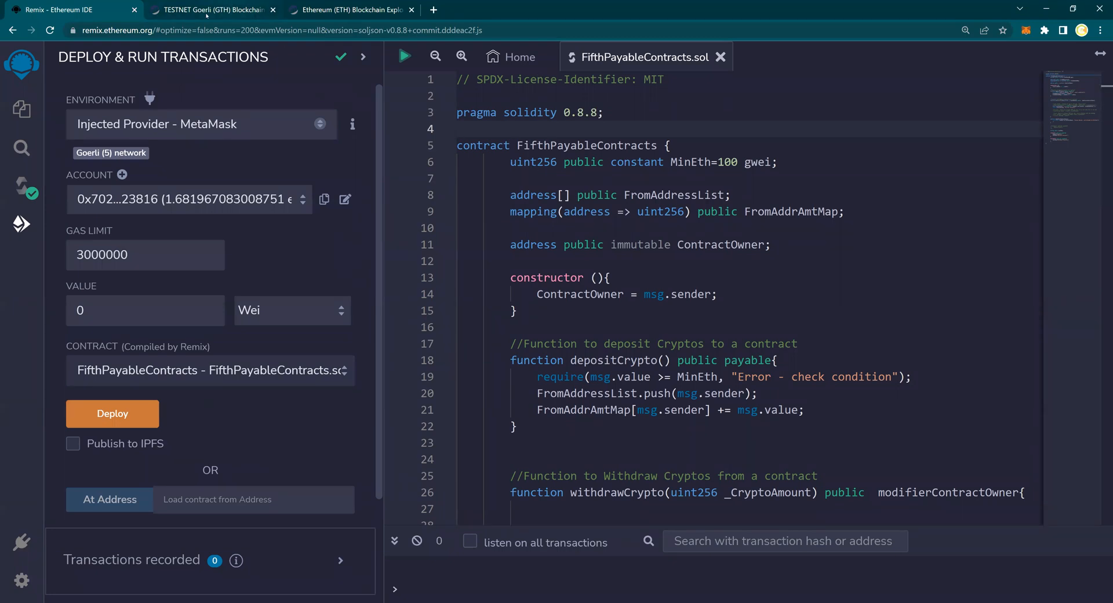
pyautogui.scroll(-2, 173, 315)
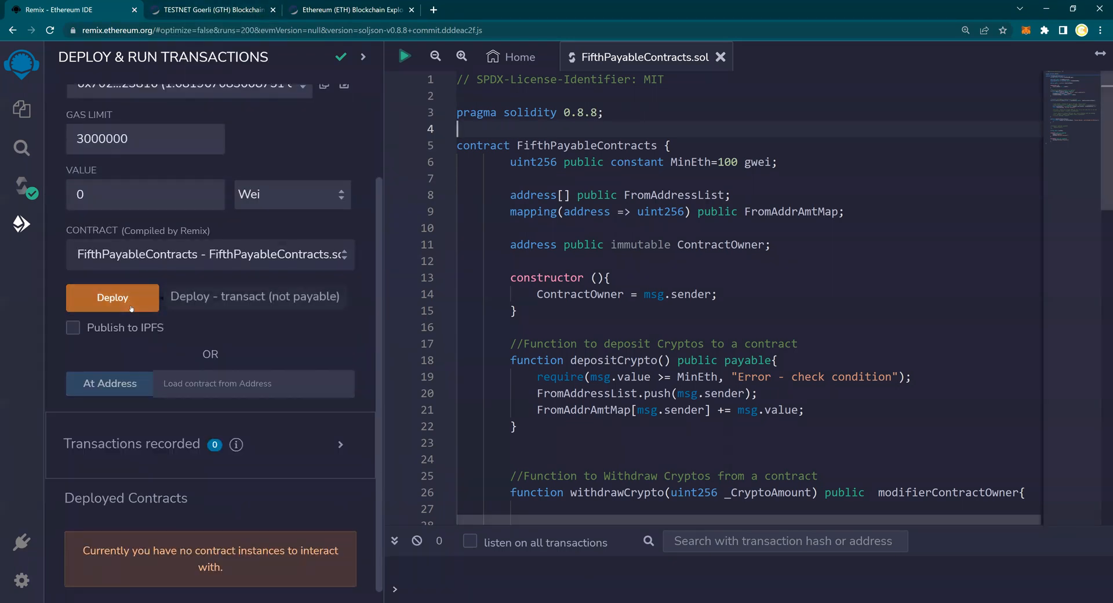
pyautogui.click(113, 297)
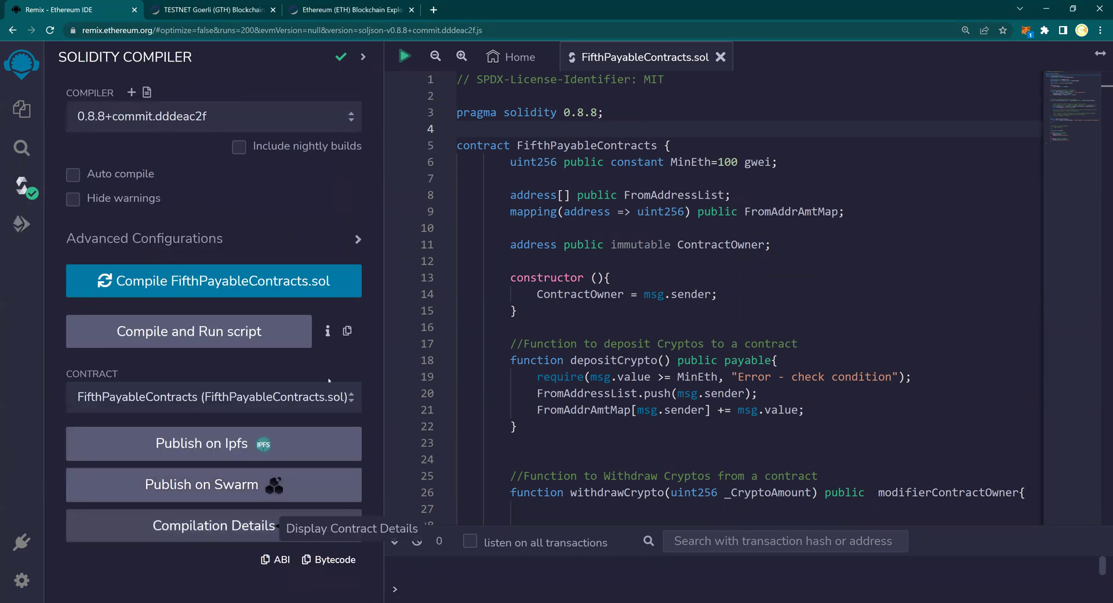
pyautogui.click(266, 524)
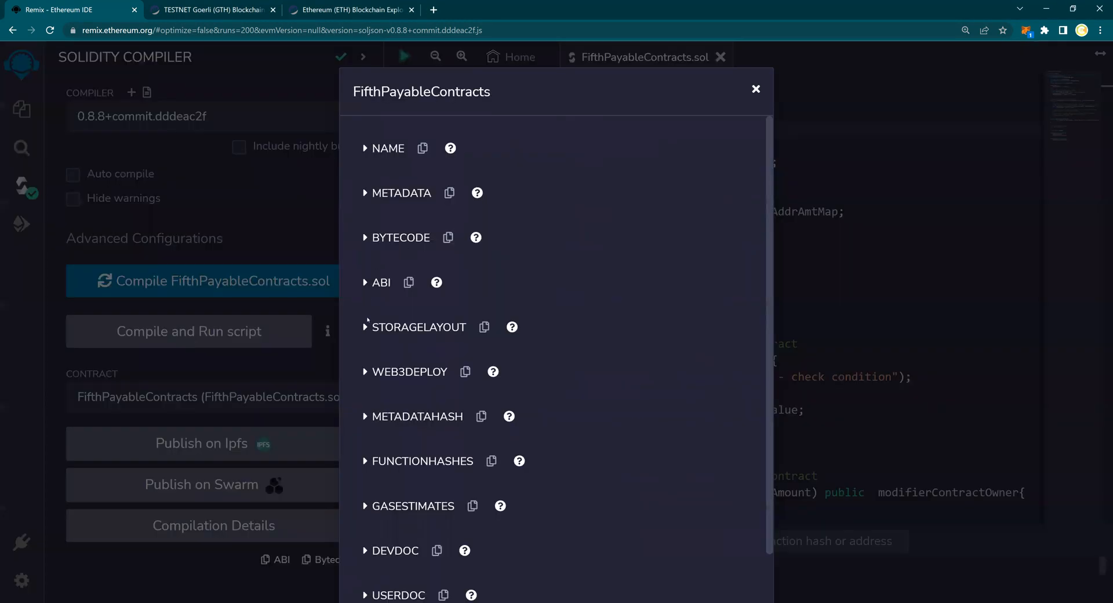
pyautogui.moveTo(372, 282); pyautogui.dragTo(380, 283)
pyautogui.click(365, 282)
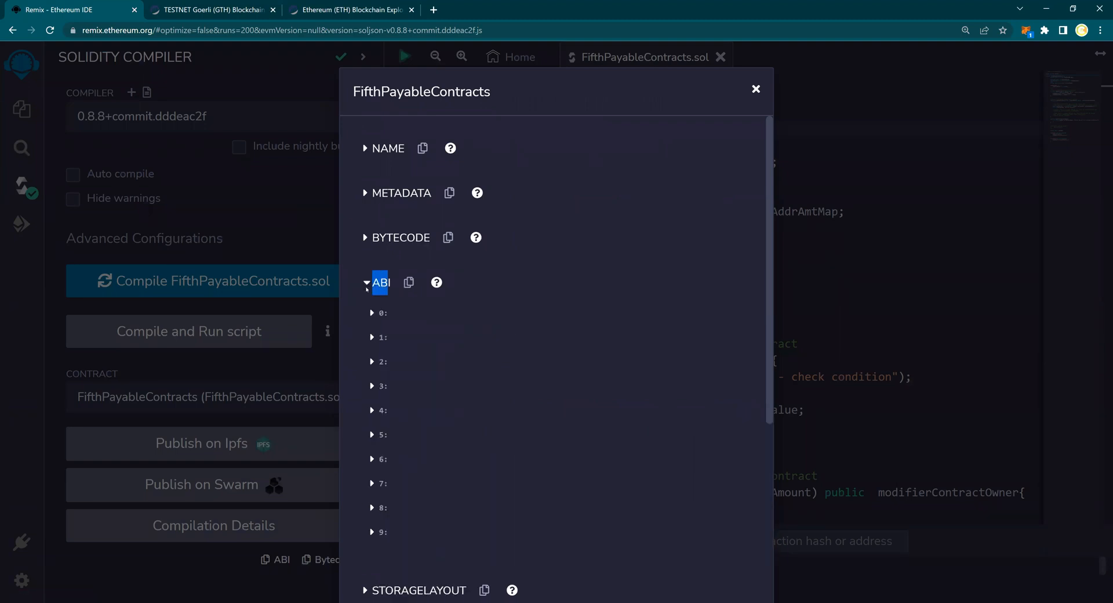
pyautogui.click(366, 371)
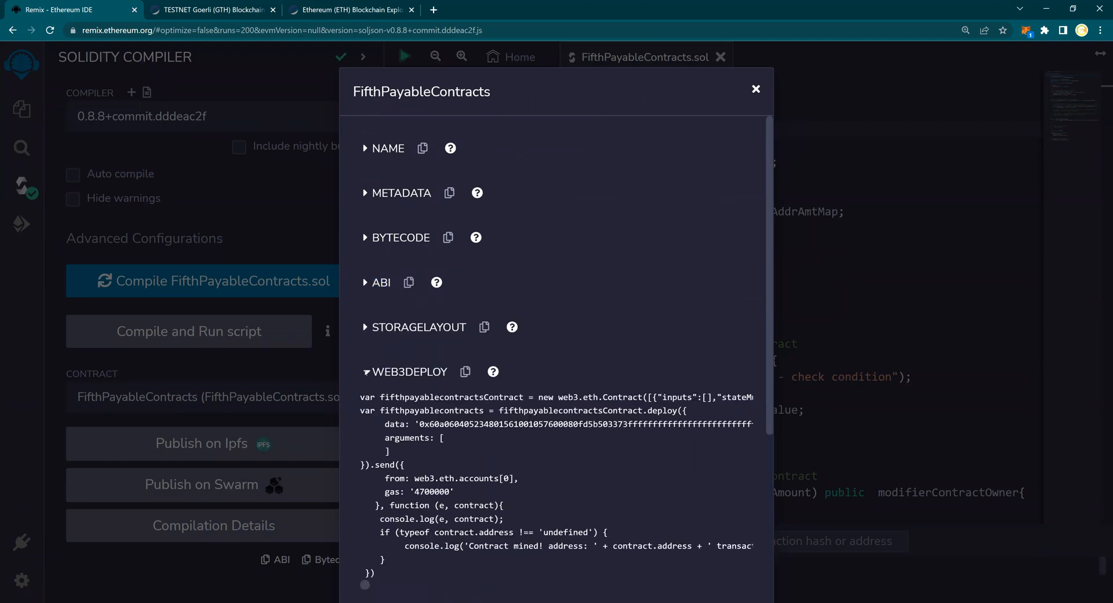
pyautogui.scroll(-1, 404, 317)
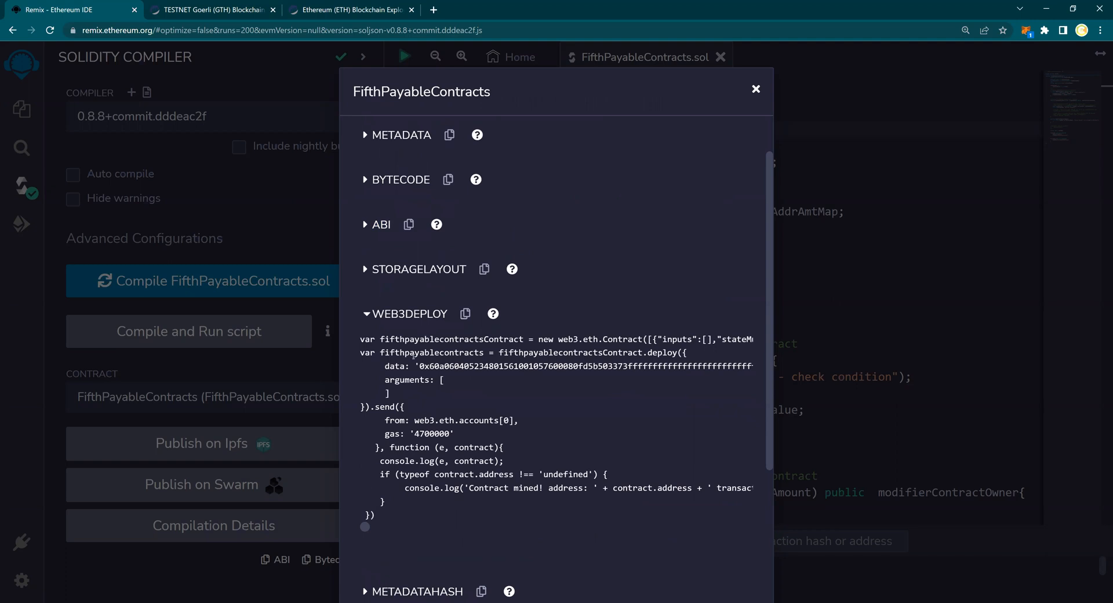
pyautogui.tripleClick(413, 366)
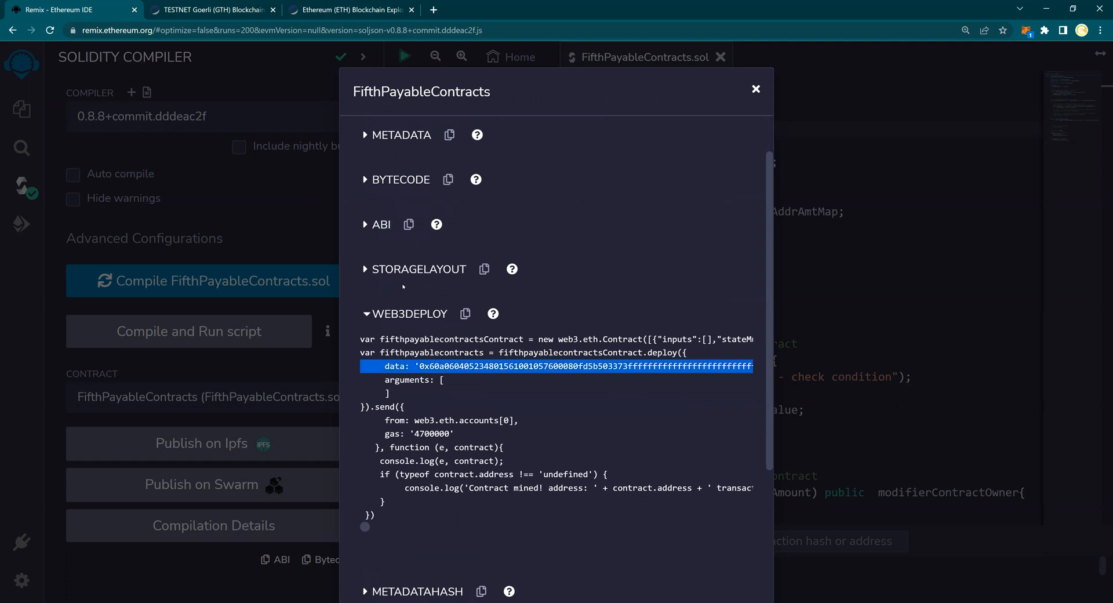
pyautogui.click(366, 314)
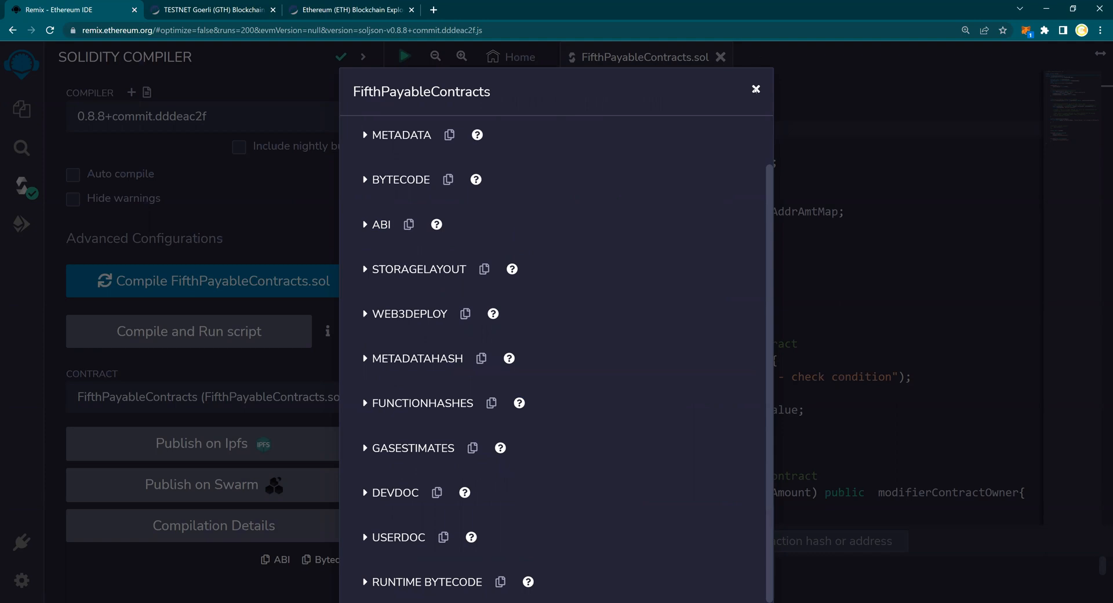
pyautogui.click(102, 190)
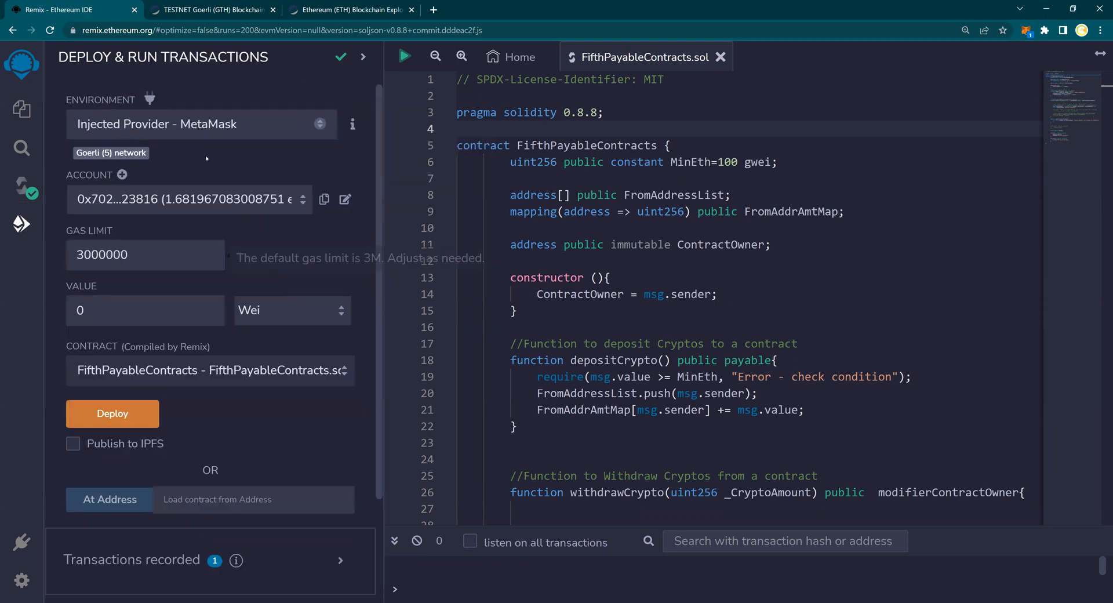
pyautogui.scroll(-2, 210, 282)
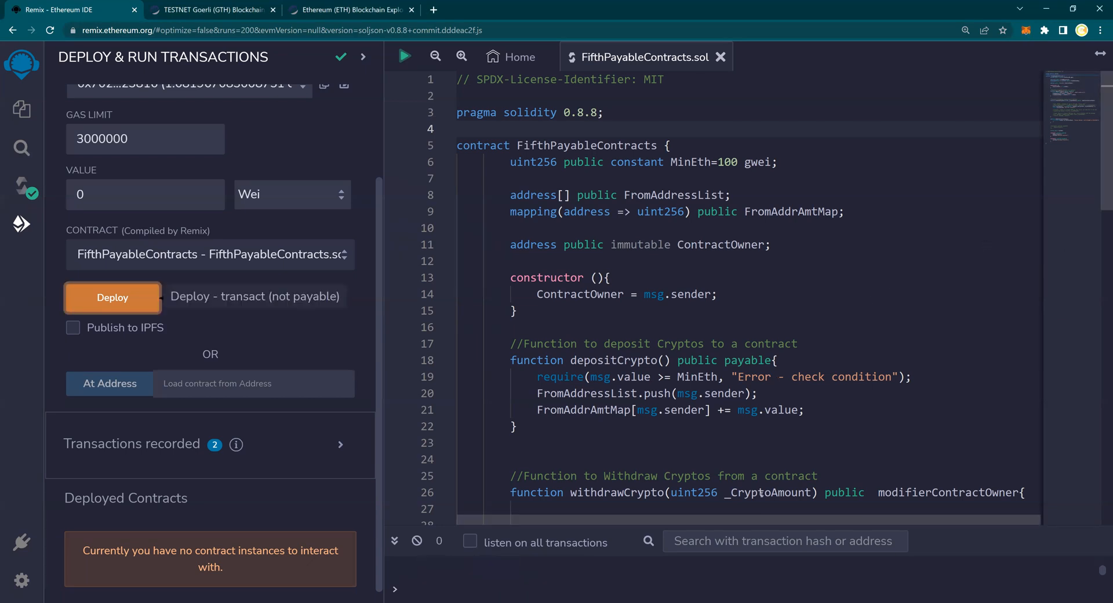
# Step: Enlarge the terminal log and open the pending creation transaction on Goerli Etherscan
pyautogui.moveTo(763, 526); pyautogui.dragTo(748, 389)
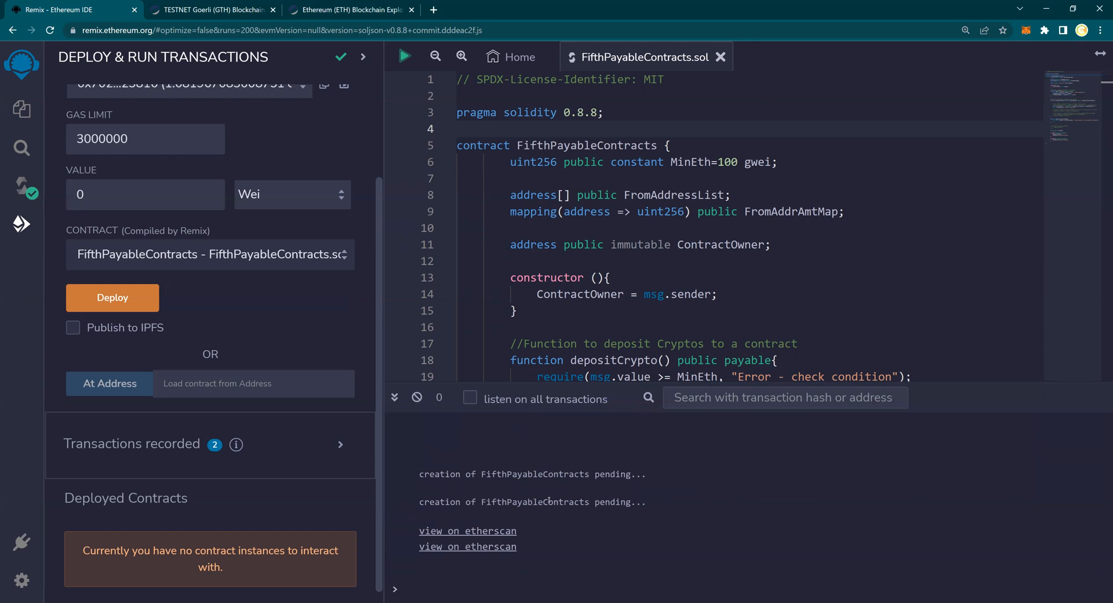
pyautogui.click(482, 531)
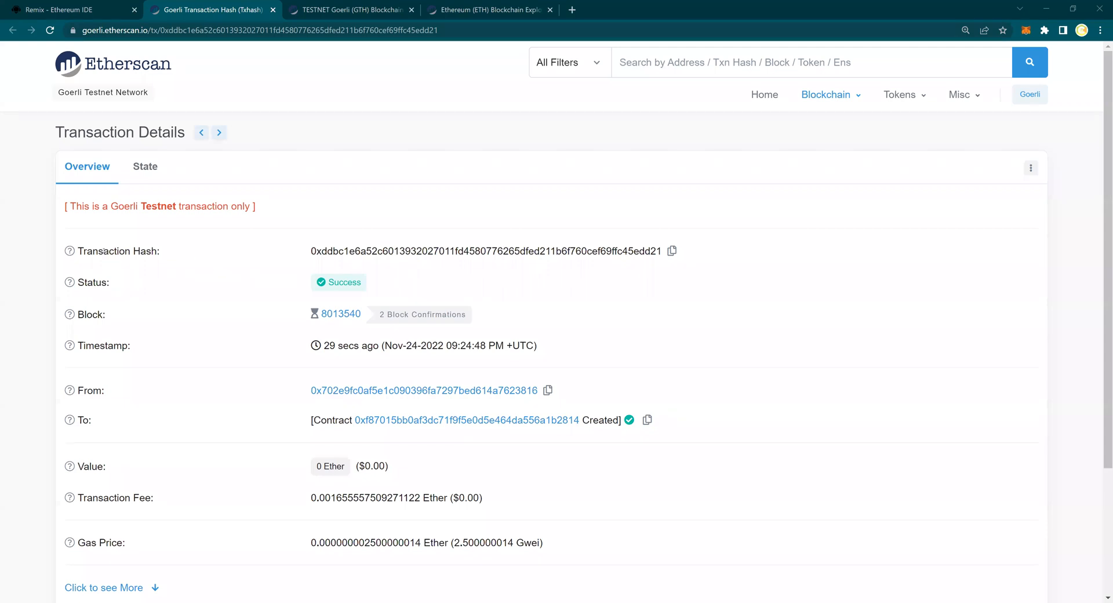
# Step: Inspect the transaction hash and extra gas details, then go to the created contract's address page
pyautogui.moveTo(102, 251); pyautogui.dragTo(515, 251)
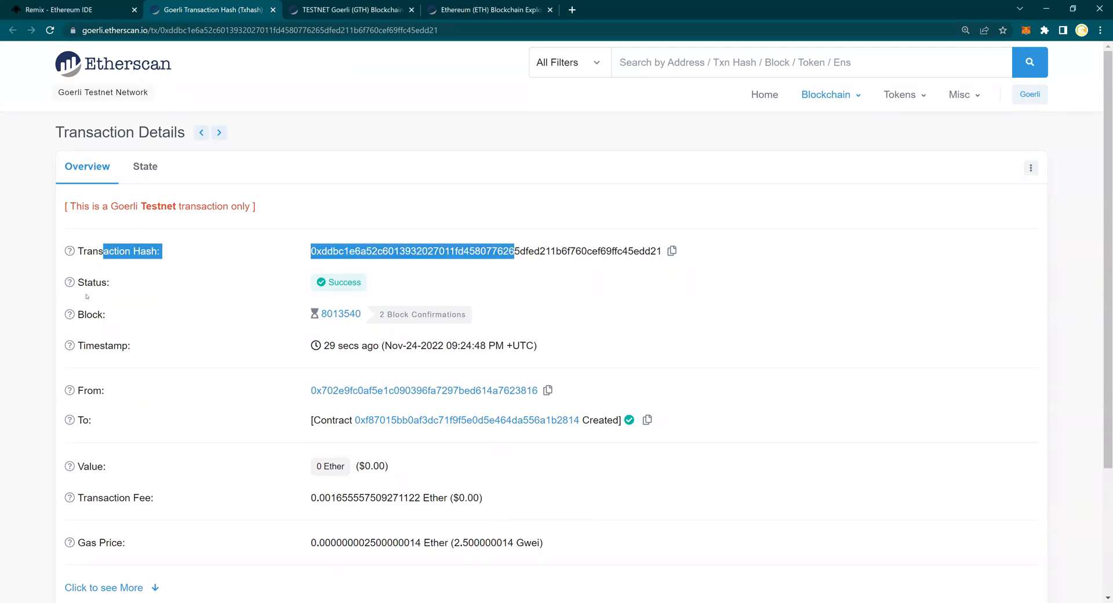
pyautogui.scroll(-1, 106, 345)
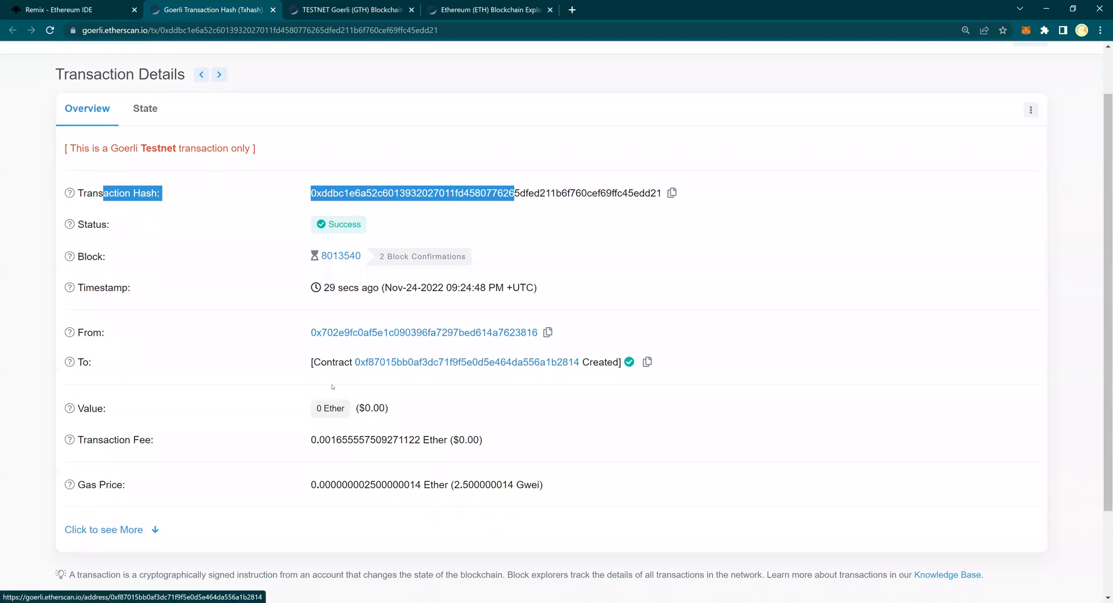
pyautogui.click(133, 525)
pyautogui.scroll(-1, 169, 438)
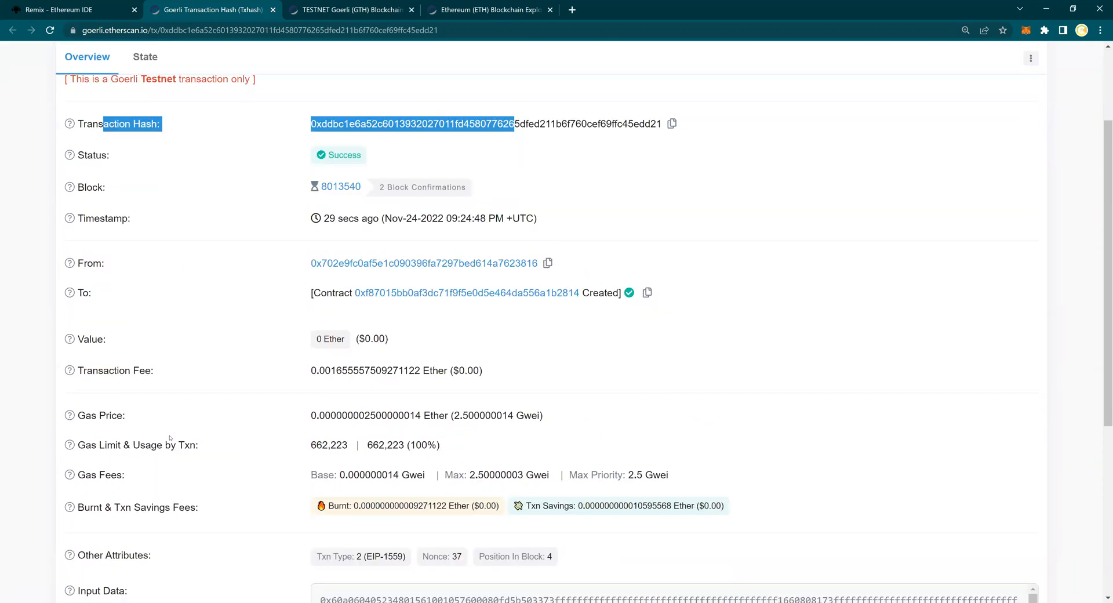
pyautogui.scroll(-1, 337, 381)
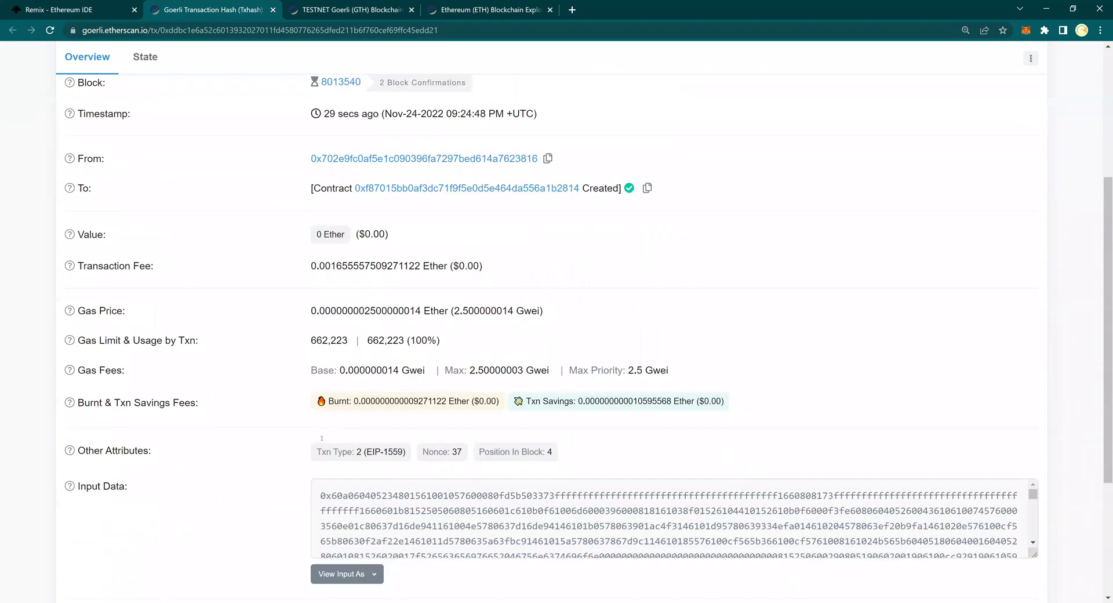
pyautogui.scroll(-1, 426, 467)
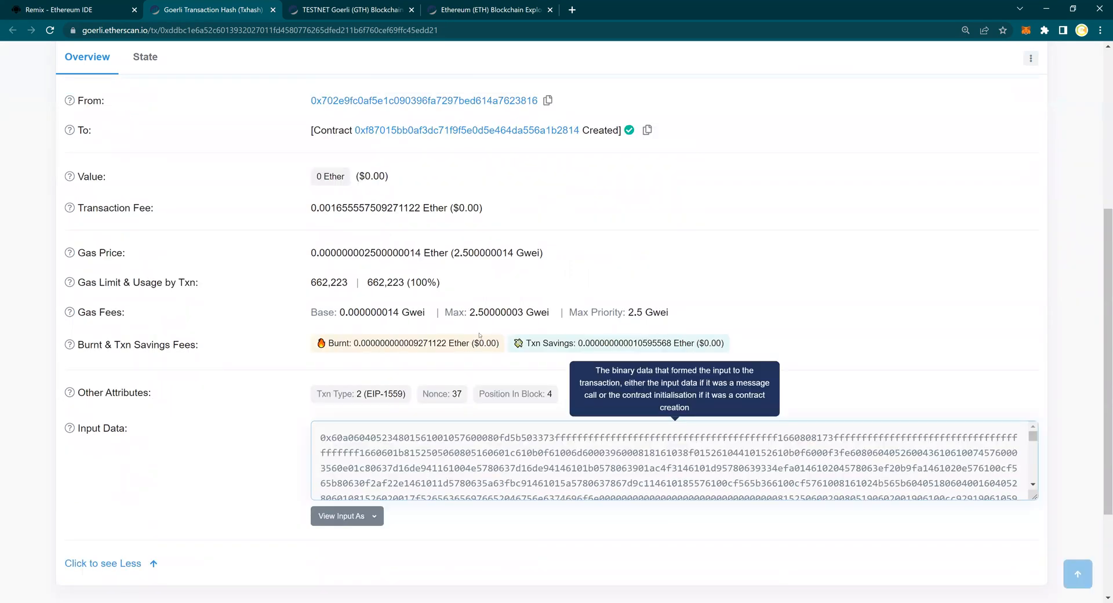
pyautogui.scroll(3, 478, 335)
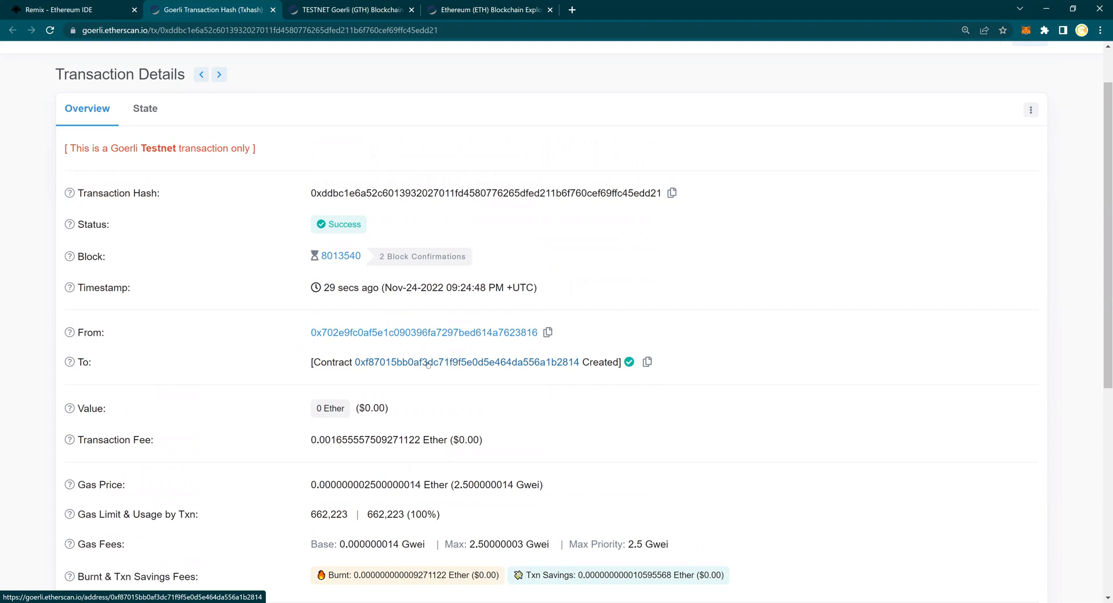
pyautogui.click(427, 362)
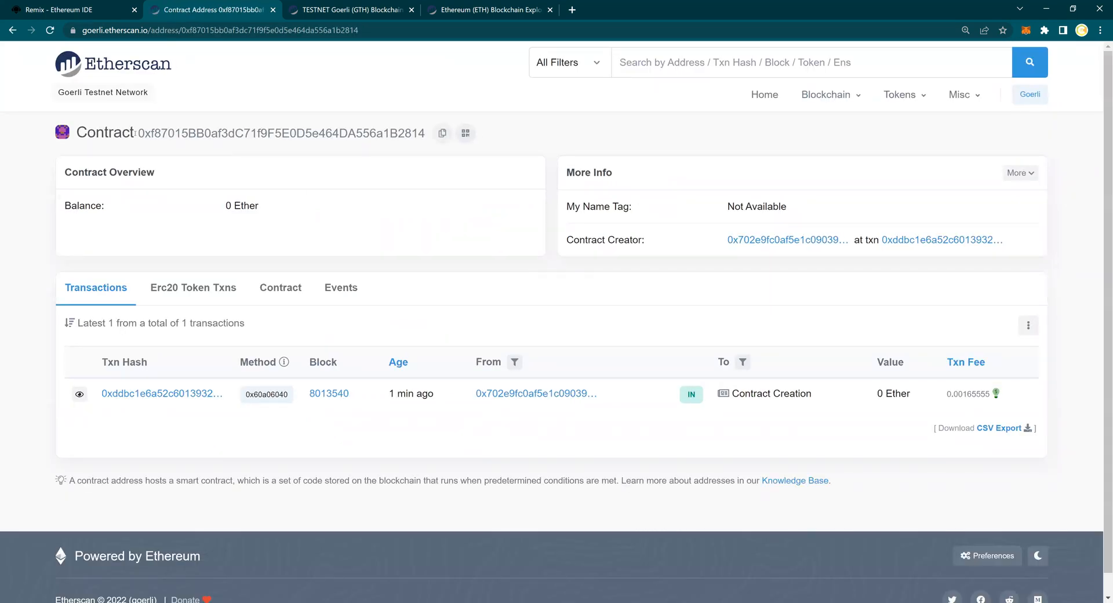
# Step: Check the contract's address and 0 Ether balance and view its bytecode
pyautogui.doubleClick(320, 134)
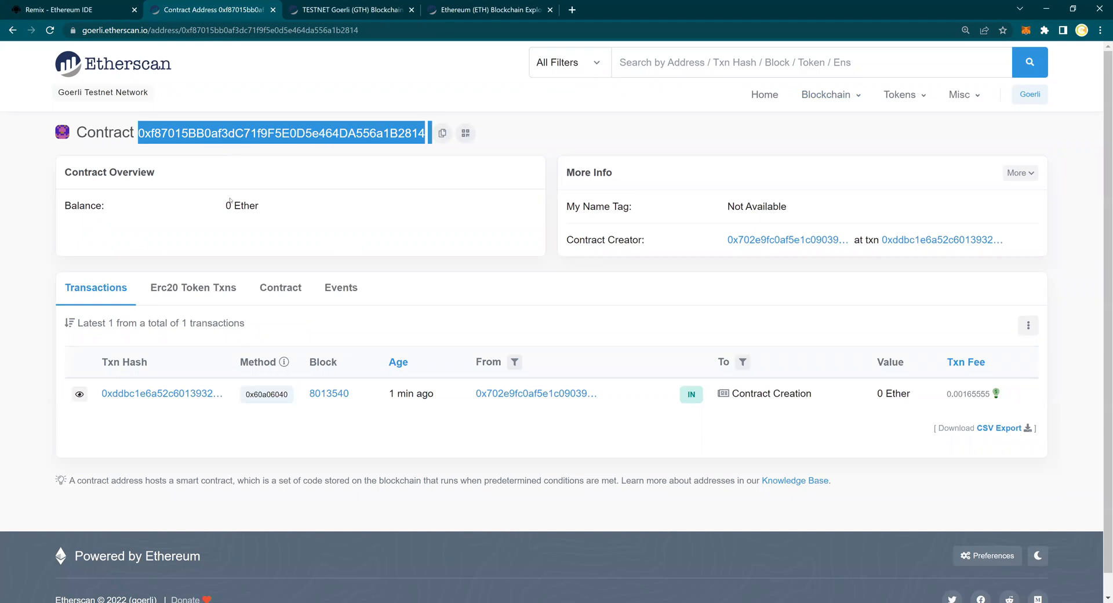
pyautogui.click(306, 215)
pyautogui.tripleClick(306, 216)
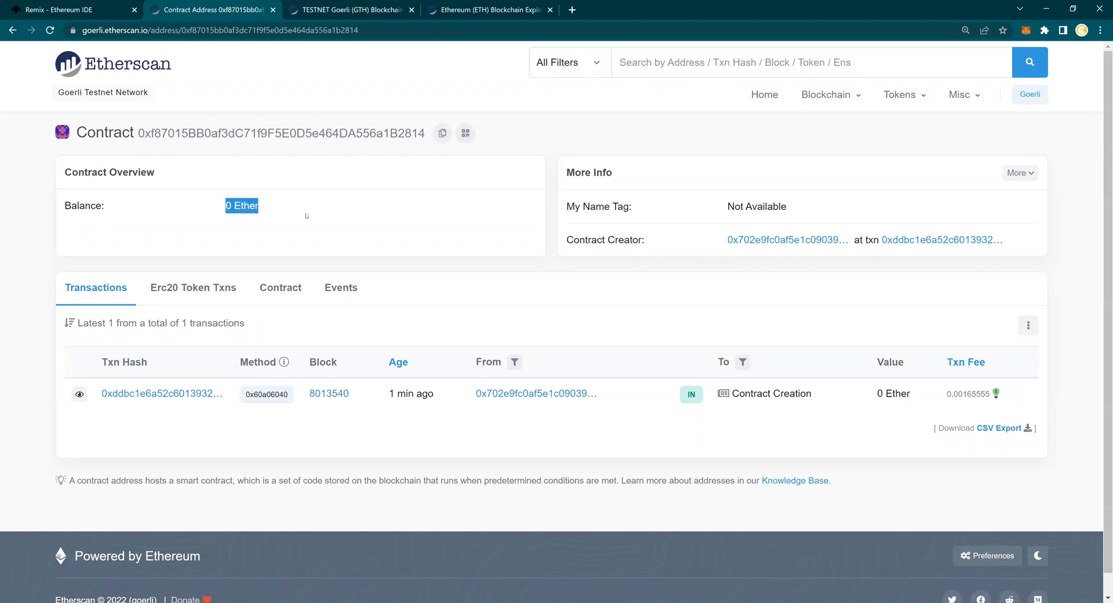
pyautogui.click(214, 287)
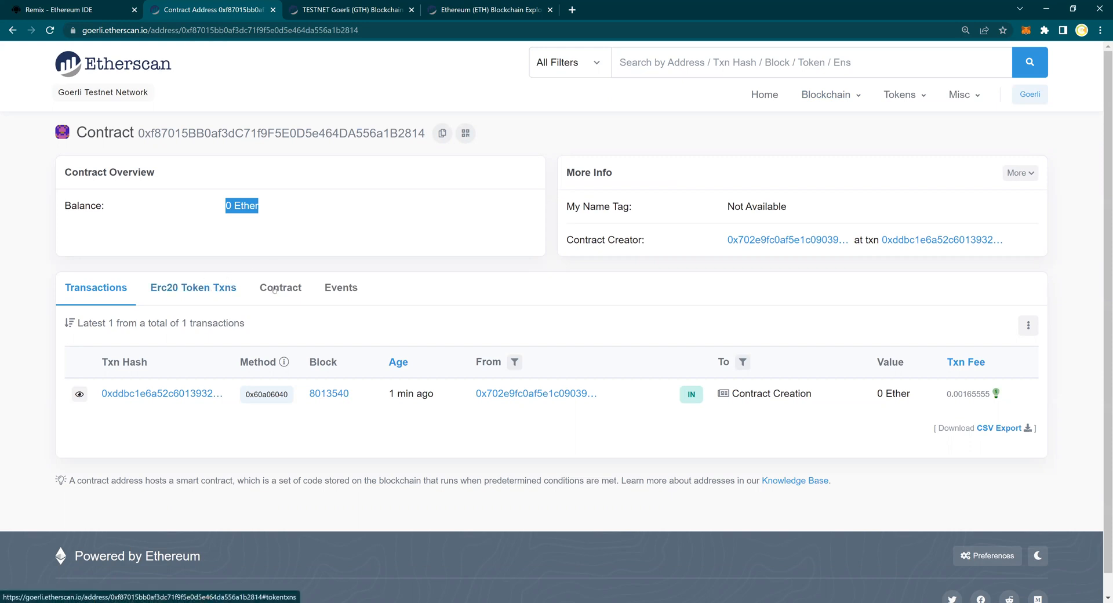
pyautogui.click(286, 287)
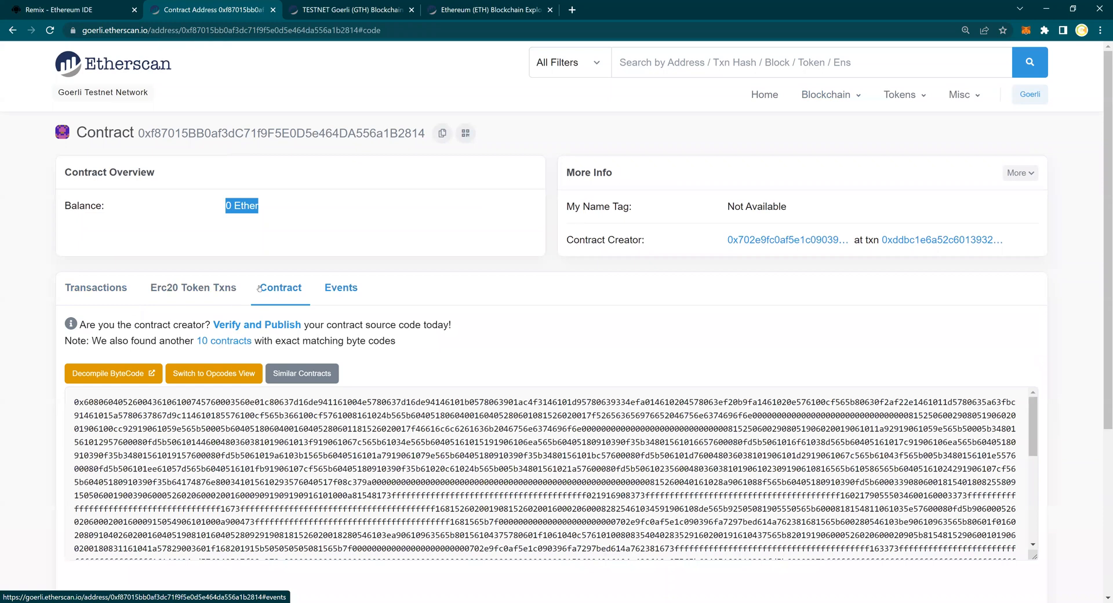
pyautogui.click(95, 288)
# Step: Go back to the contract's transaction list and return to the Remix IDE
pyautogui.click(388, 341)
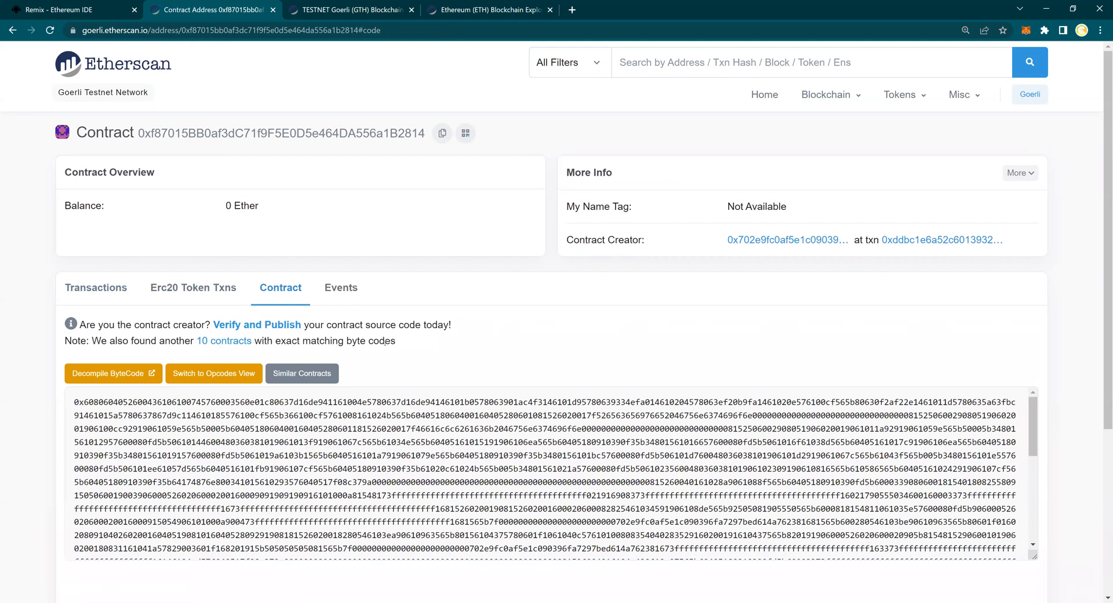
pyautogui.click(110, 296)
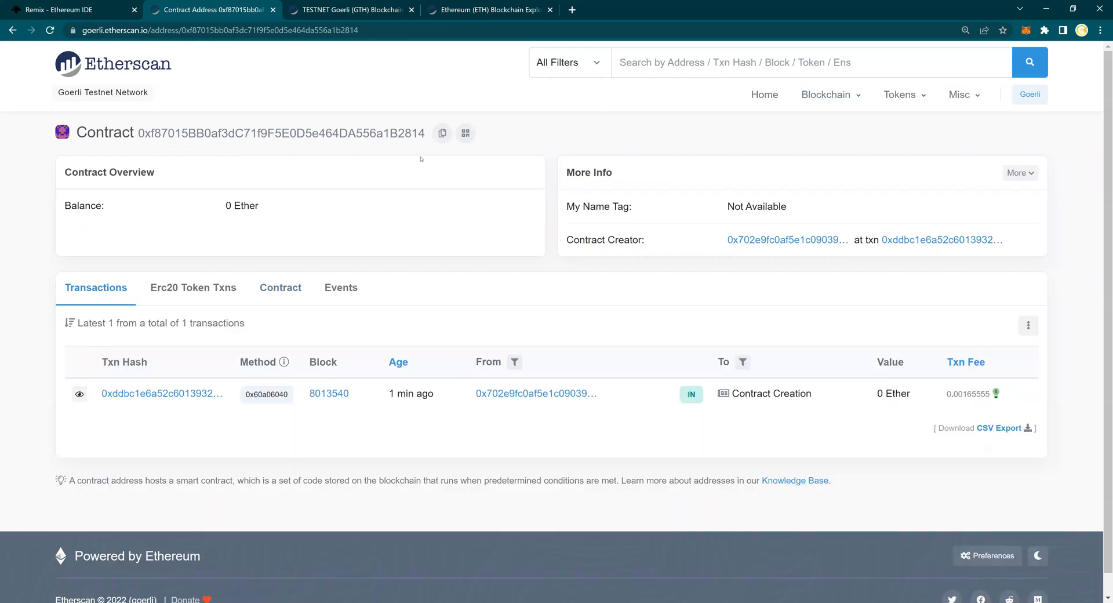
pyautogui.click(87, 9)
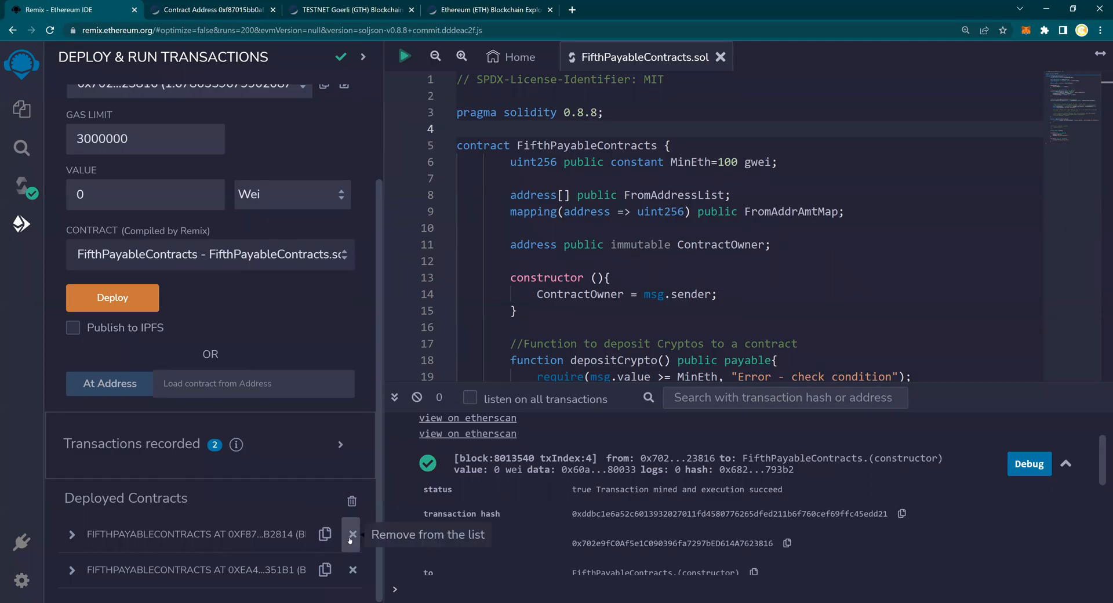
# Step: Expand the first deployed contract and glance at its Etherscan page before returning to Remix
pyautogui.click(73, 535)
pyautogui.scroll(-2, 174, 477)
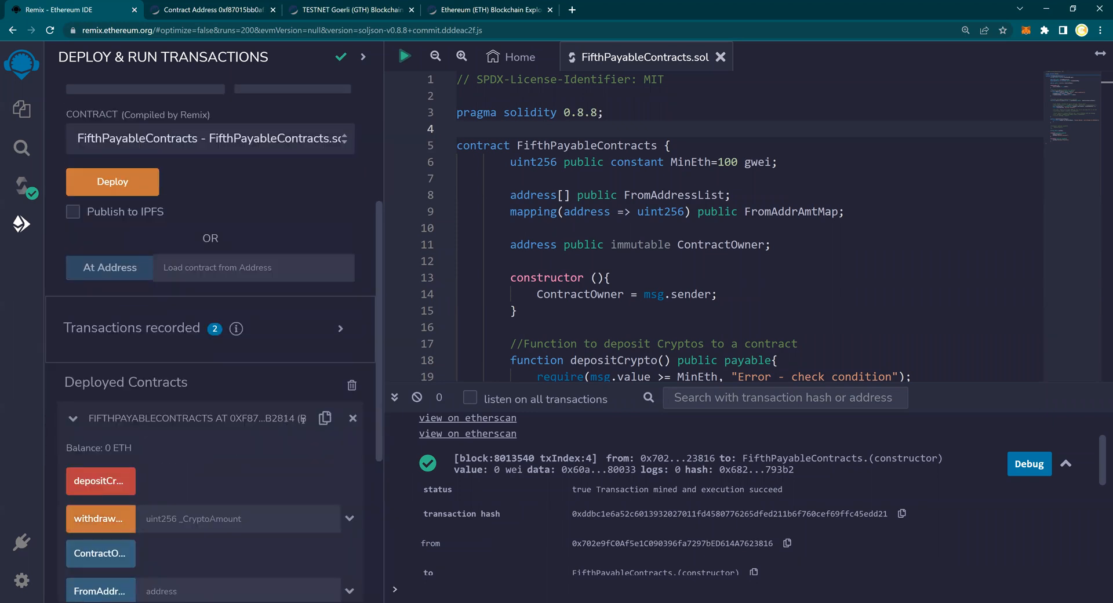
pyautogui.click(230, 10)
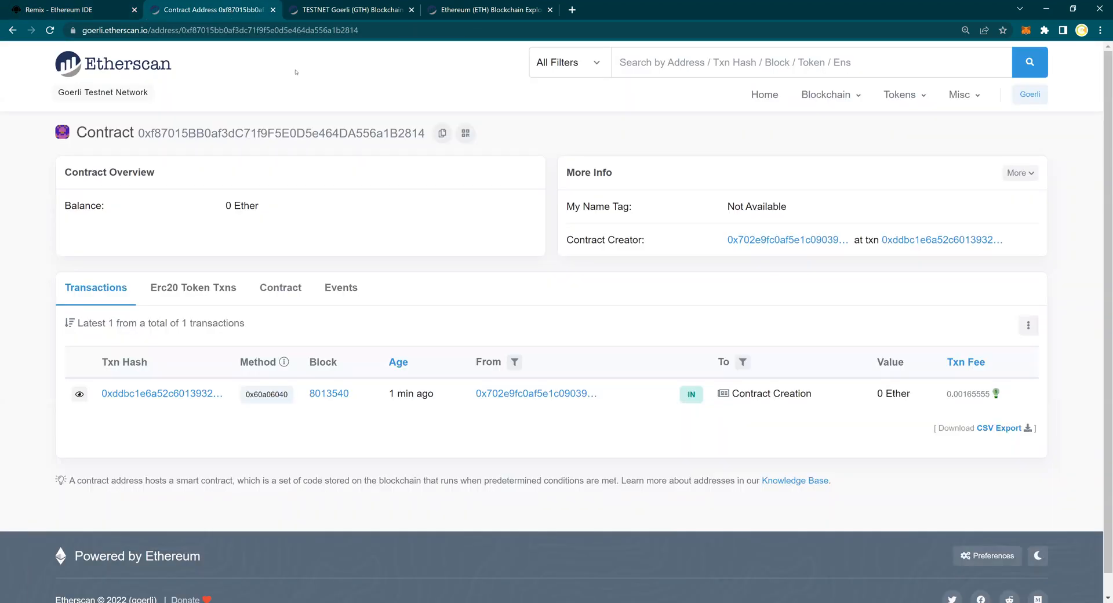
pyautogui.click(96, 13)
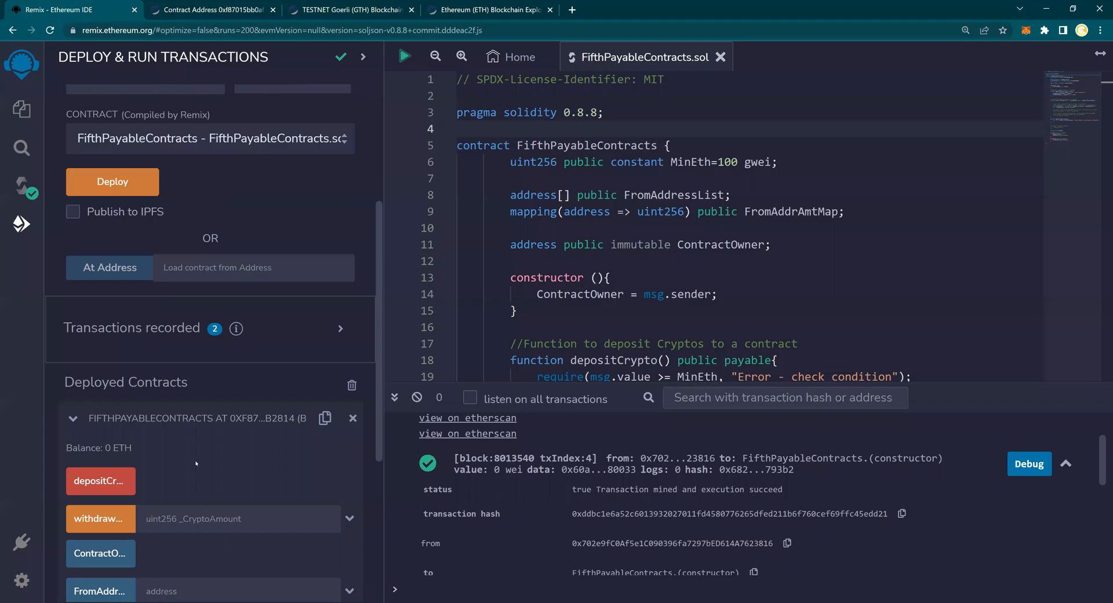
pyautogui.scroll(-2, 213, 500)
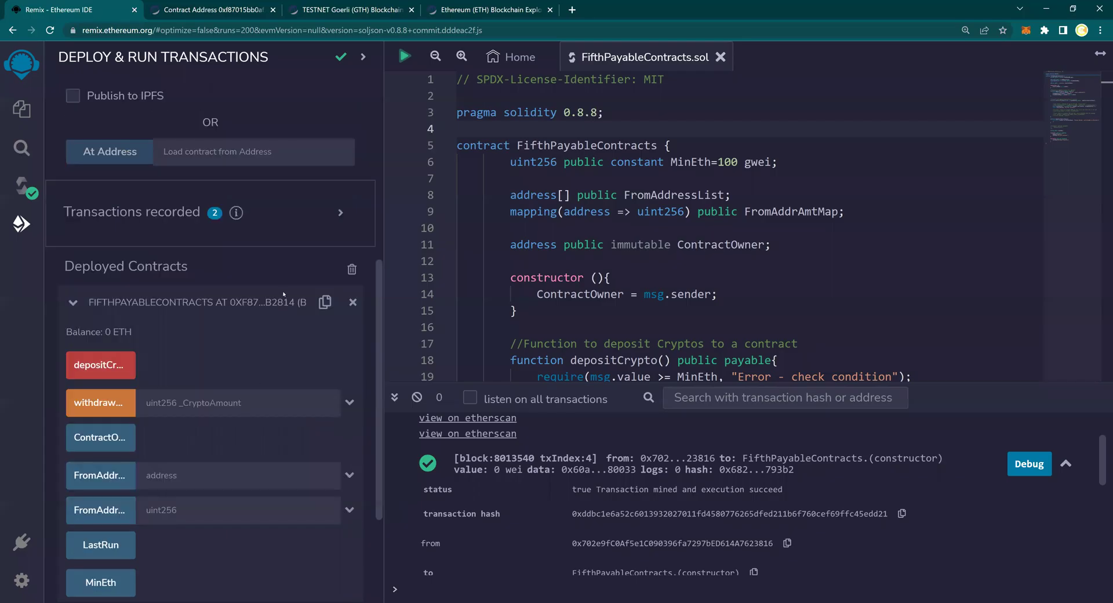
# Step: Remove the 0xEA4…351B1 instance and expand the remaining 0xF87…B2814 contract's functions
pyautogui.click(73, 302)
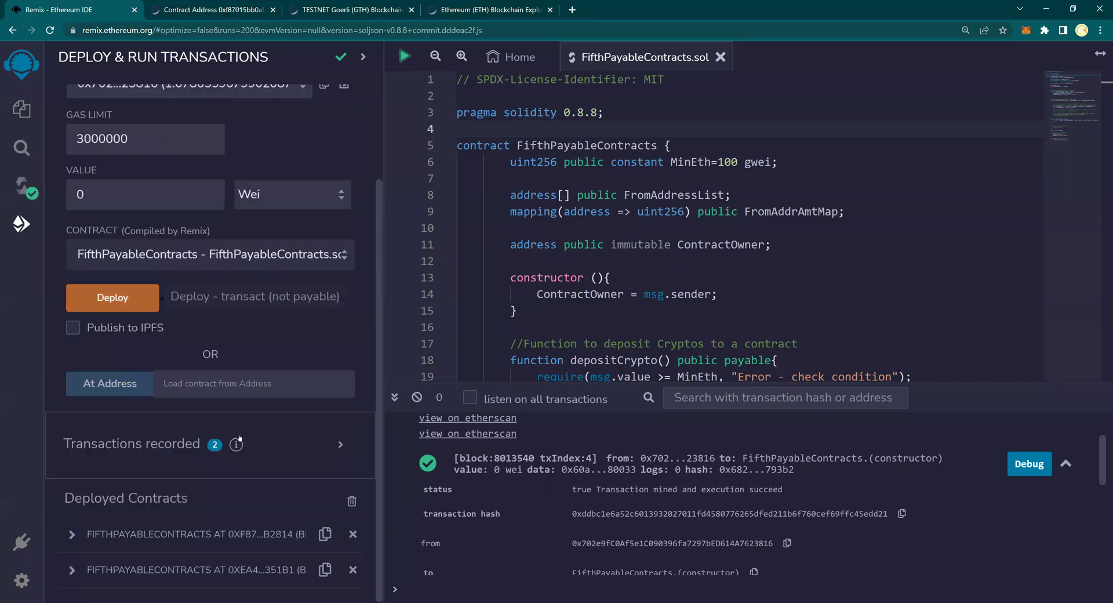
pyautogui.click(353, 569)
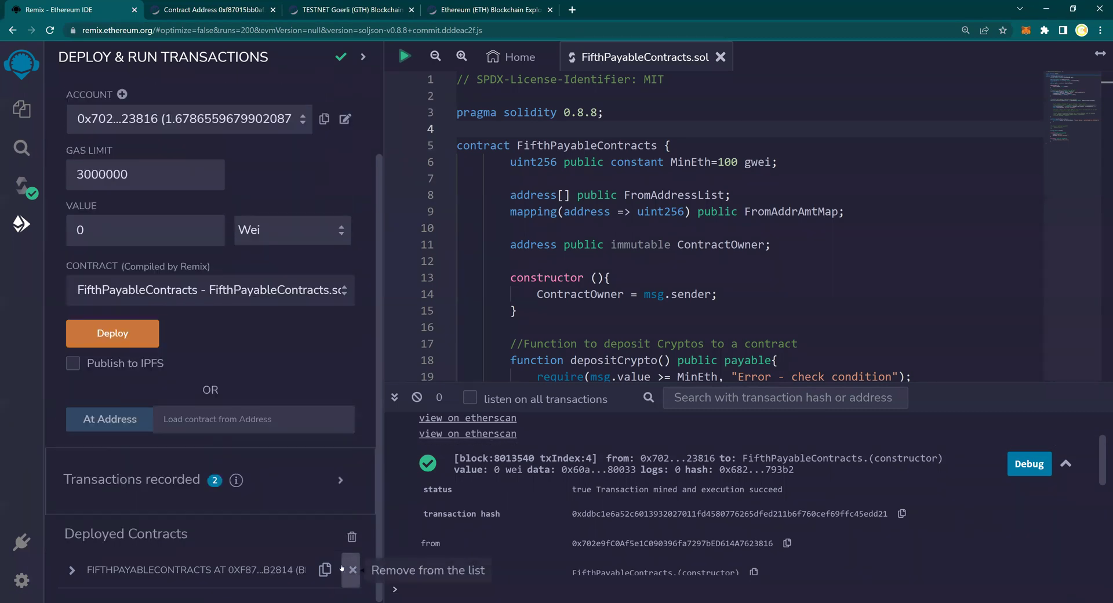
pyautogui.click(72, 570)
pyautogui.scroll(-3, 81, 434)
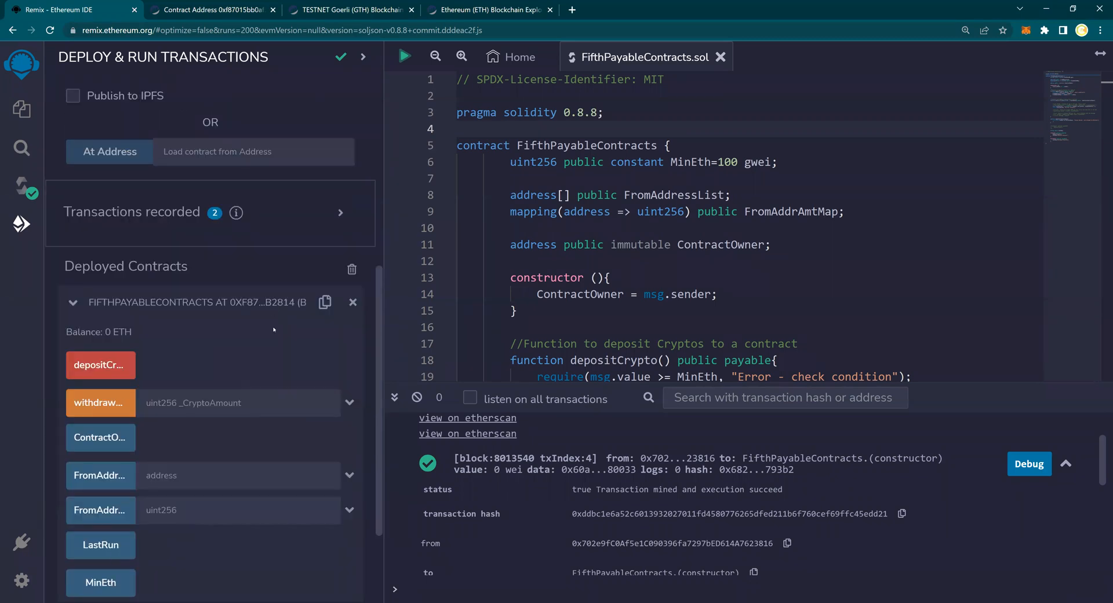
pyautogui.scroll(-1, 273, 355)
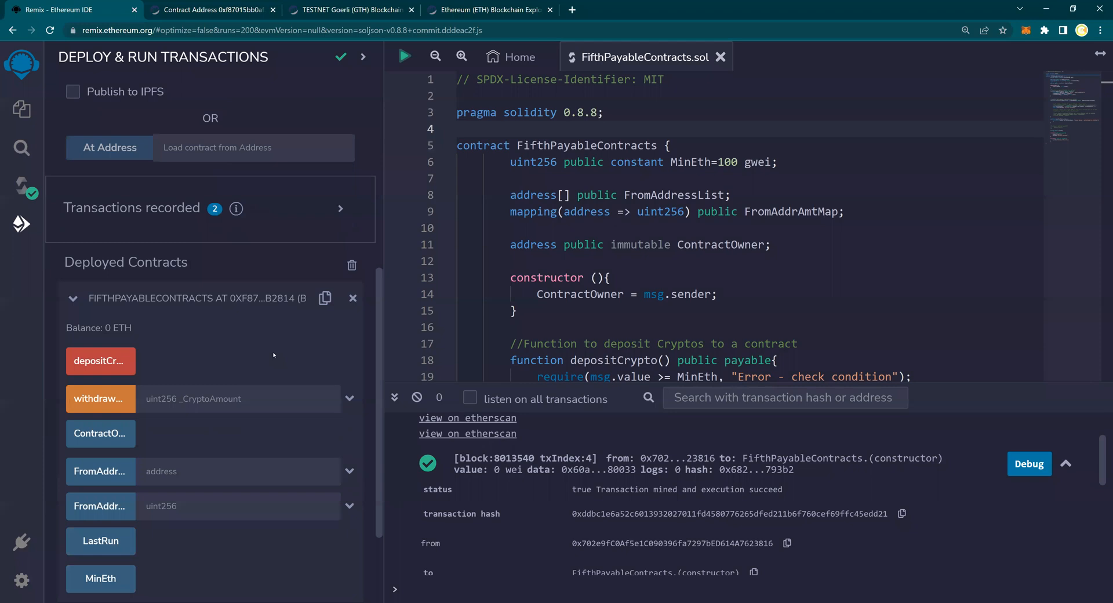
pyautogui.scroll(-2, 273, 354)
pyautogui.scroll(2, 273, 354)
pyautogui.scroll(3, 273, 354)
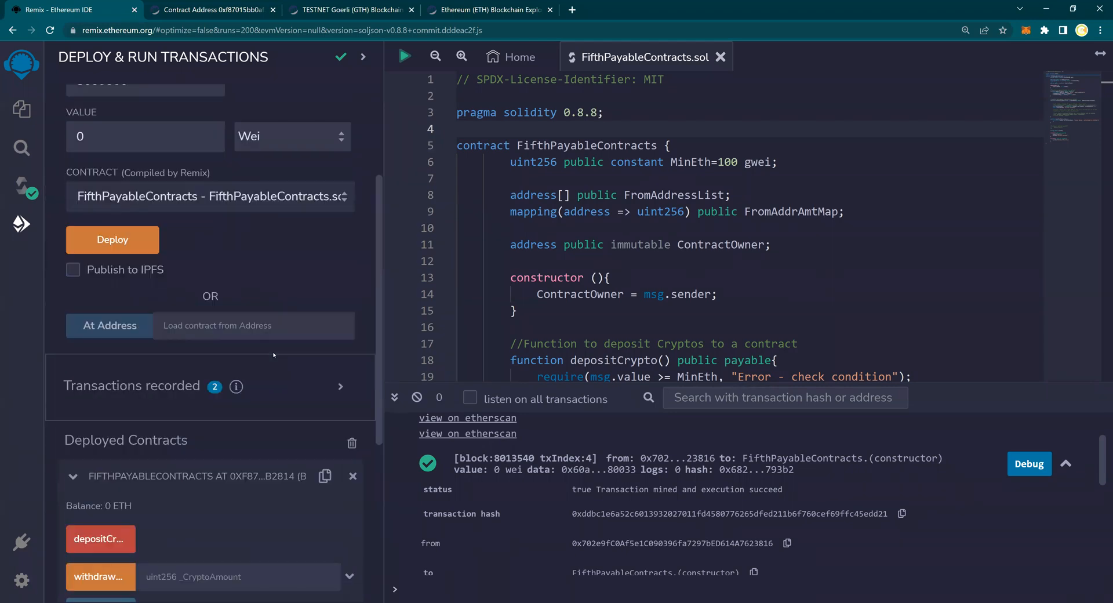
pyautogui.scroll(-1, 273, 354)
pyautogui.scroll(-2, 273, 354)
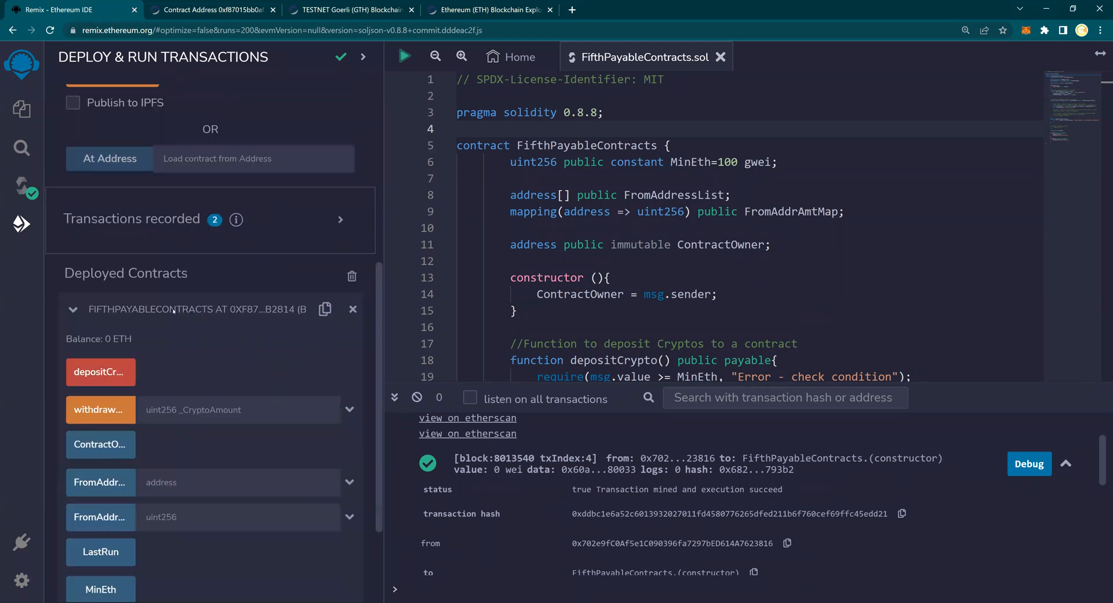
pyautogui.scroll(-2, 174, 311)
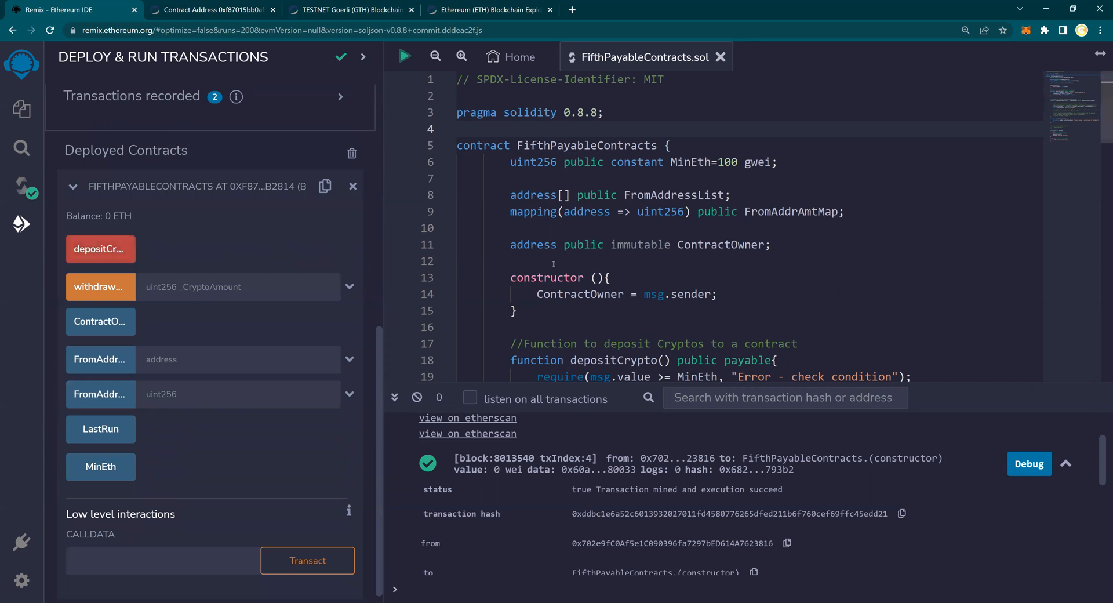
pyautogui.scroll(-2, 553, 262)
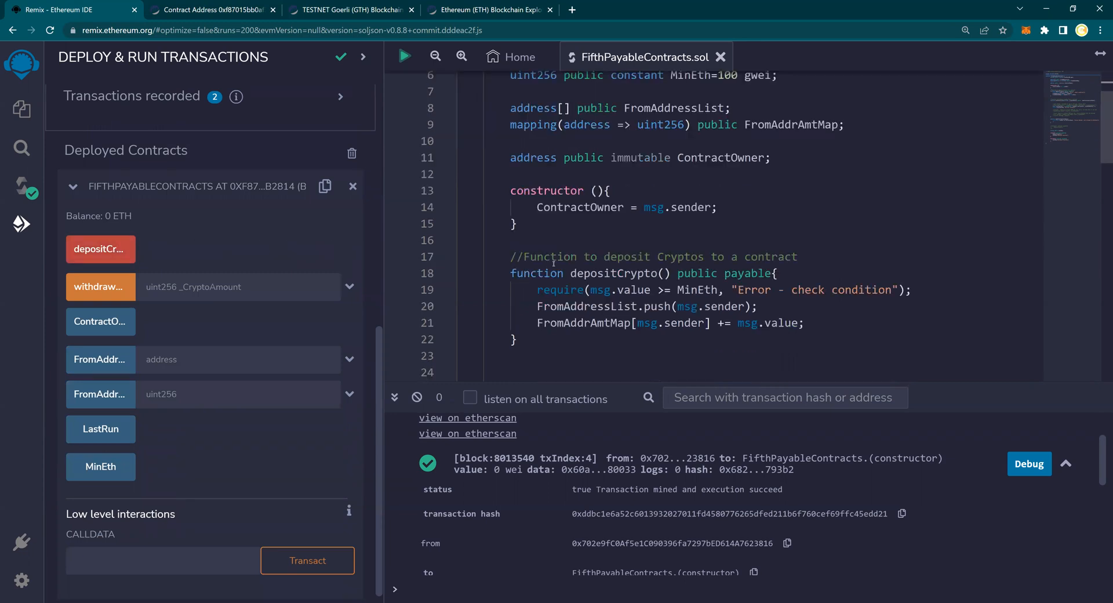
pyautogui.scroll(-2, 553, 263)
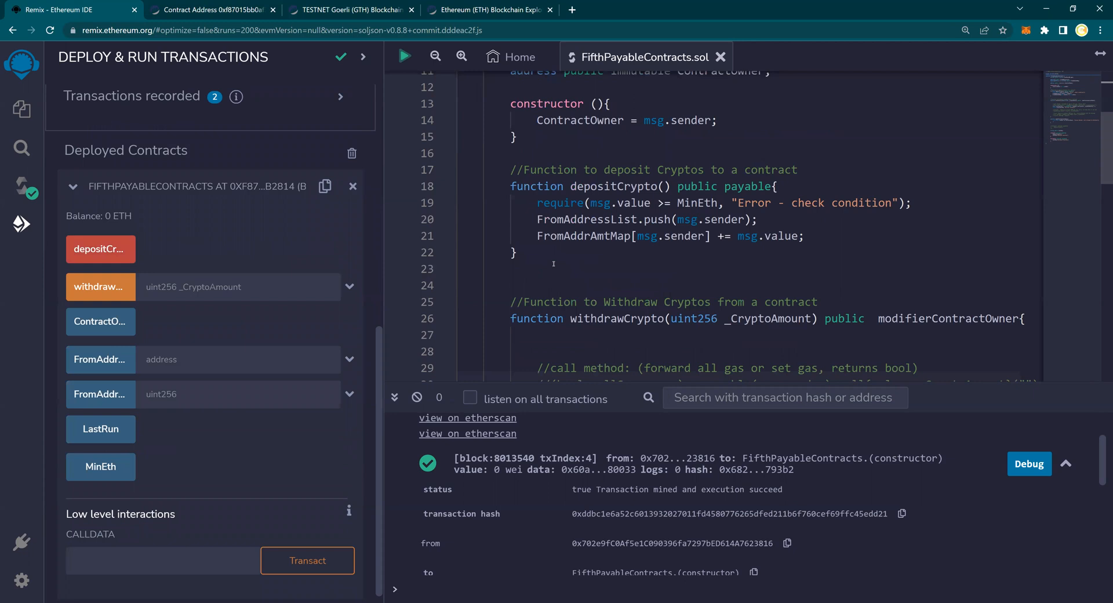
pyautogui.scroll(-2, 553, 263)
pyautogui.scroll(2, 625, 248)
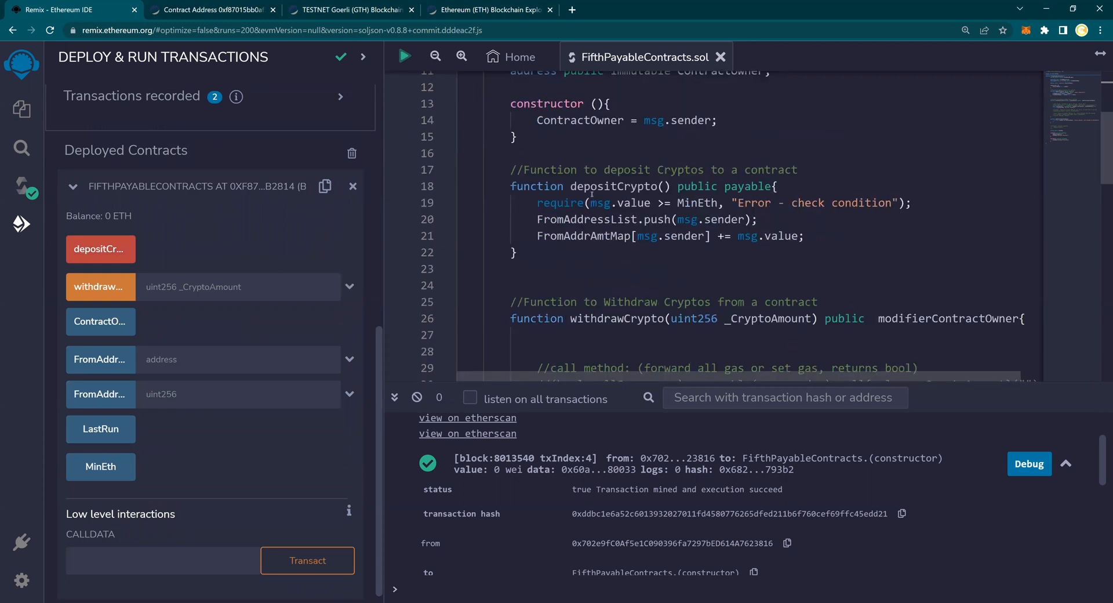
pyautogui.scroll(5, 278, 283)
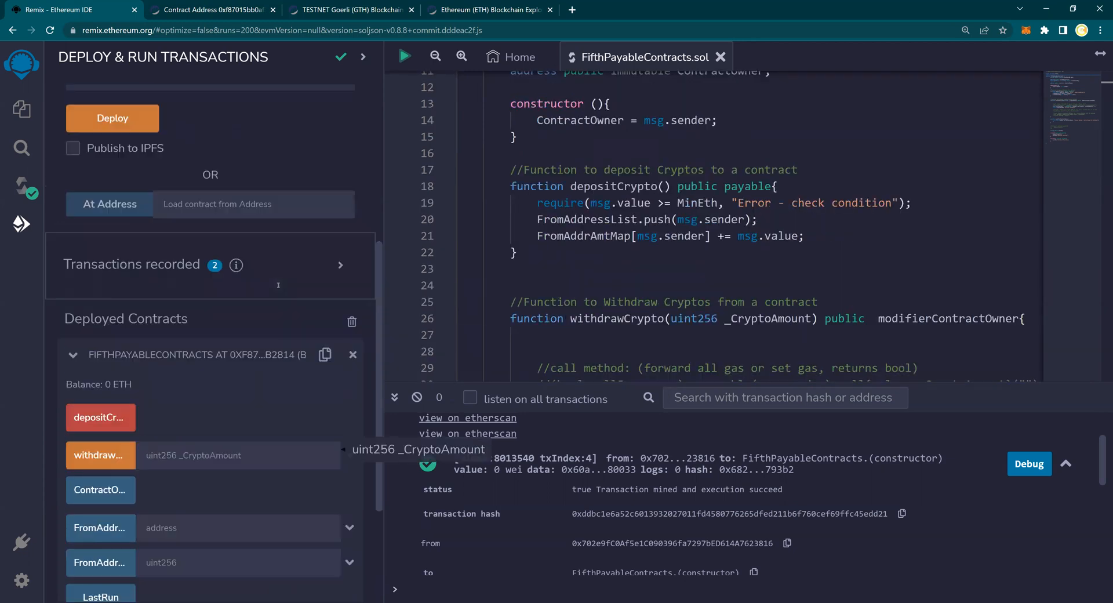
pyautogui.scroll(1, 278, 287)
pyautogui.scroll(1, 279, 287)
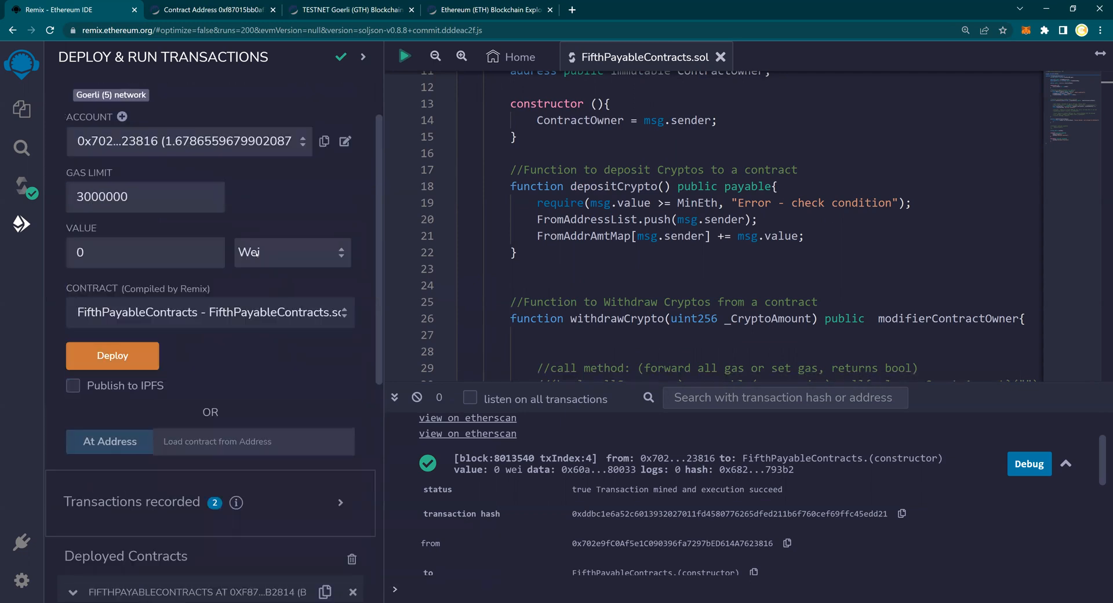
# Step: Set the value unit to Finney and deposit 10 Finney via depositCrypto
pyautogui.click(287, 252)
pyautogui.click(263, 309)
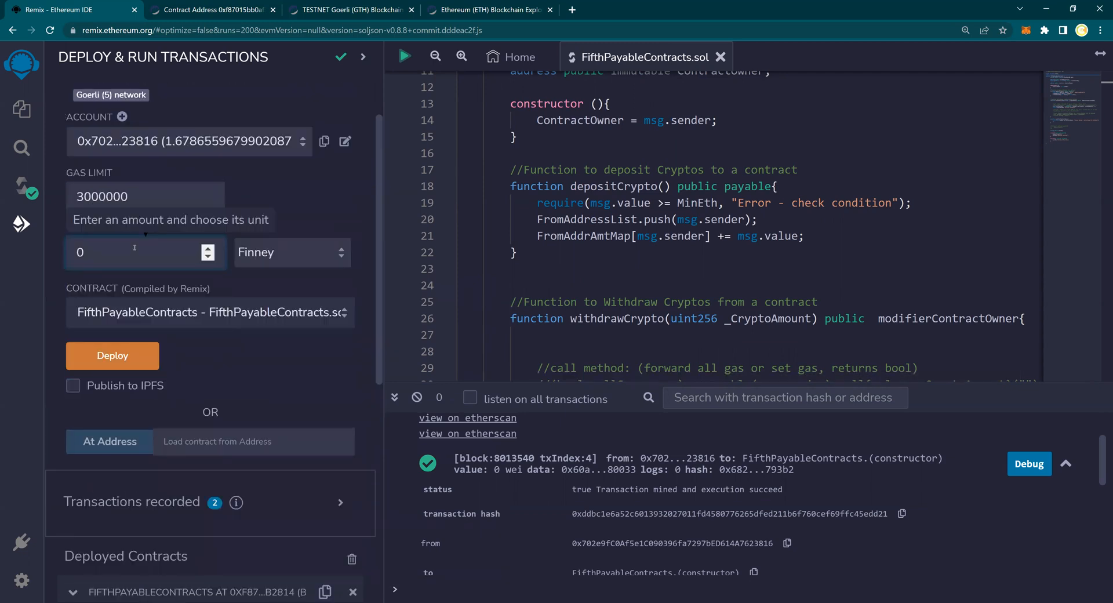
pyautogui.write('10')
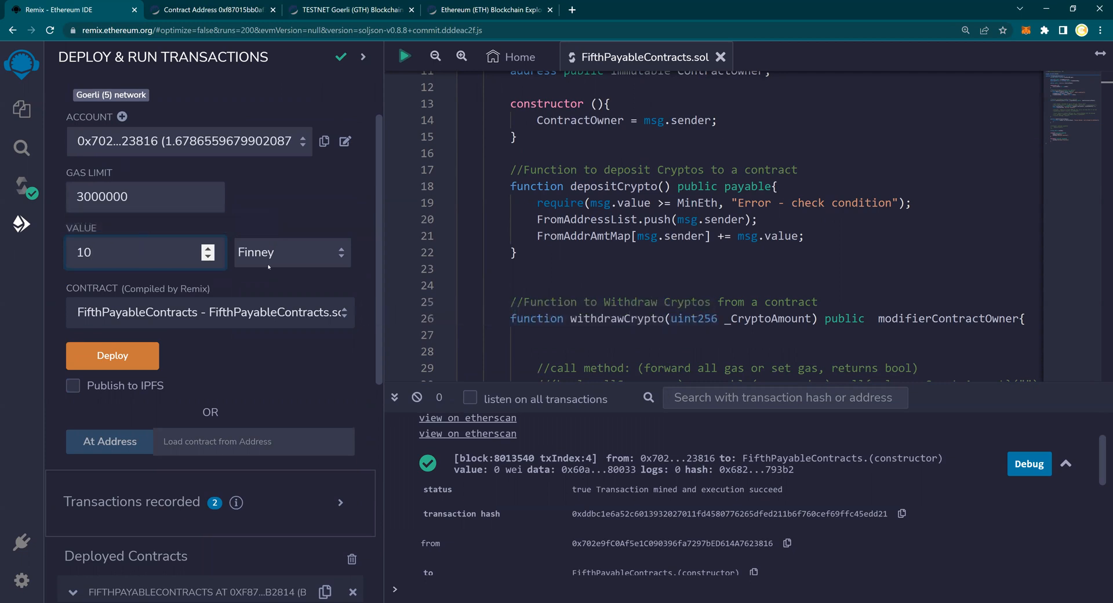
pyautogui.scroll(-1, 270, 375)
pyautogui.scroll(-2, 173, 399)
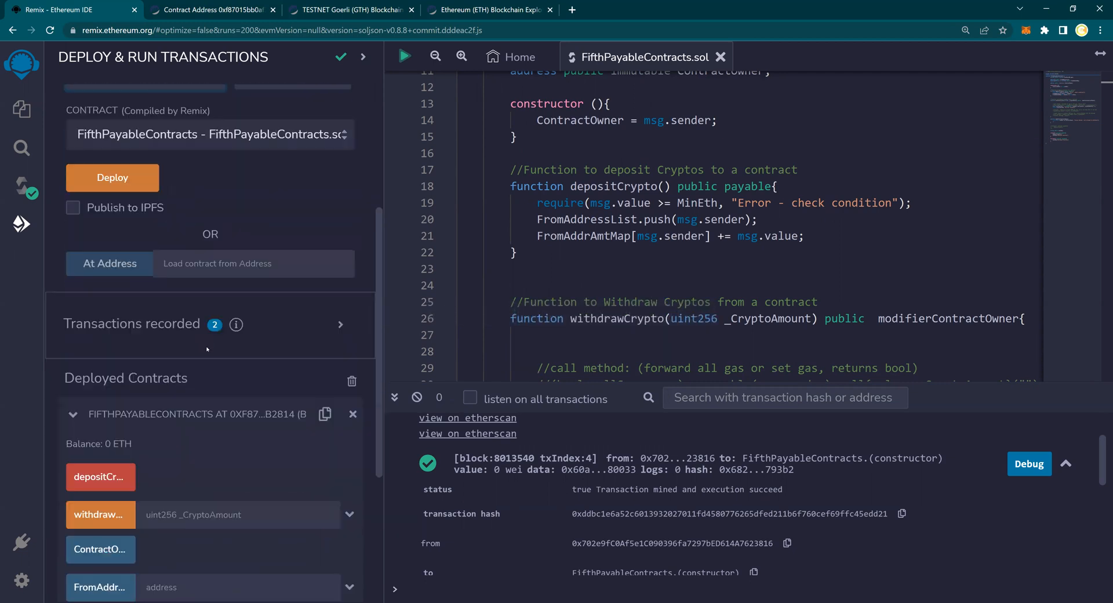
pyautogui.click(105, 422)
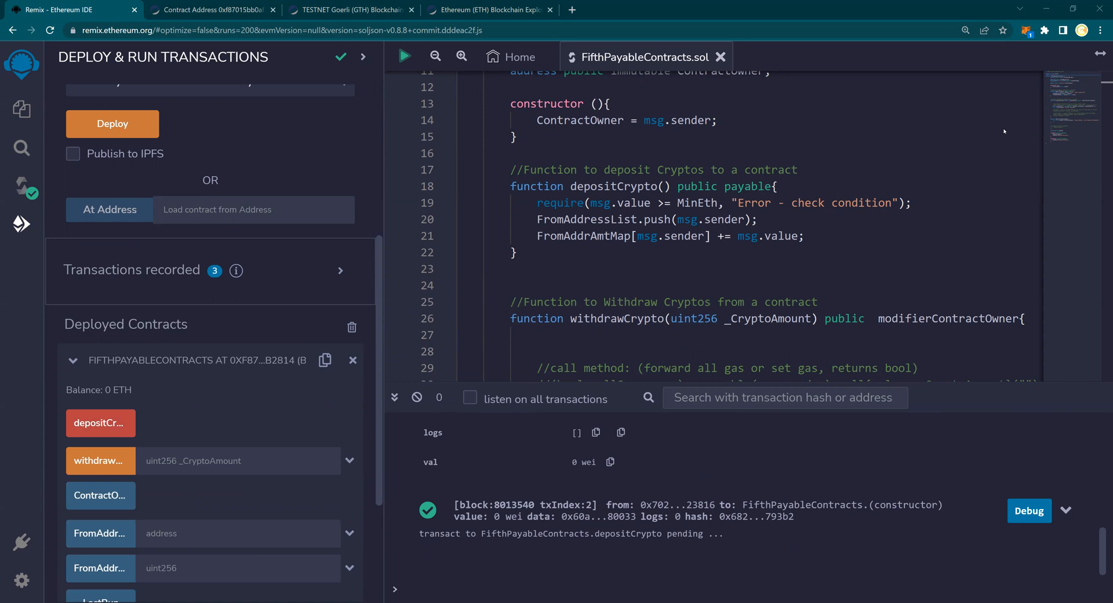
pyautogui.scroll(1, 287, 278)
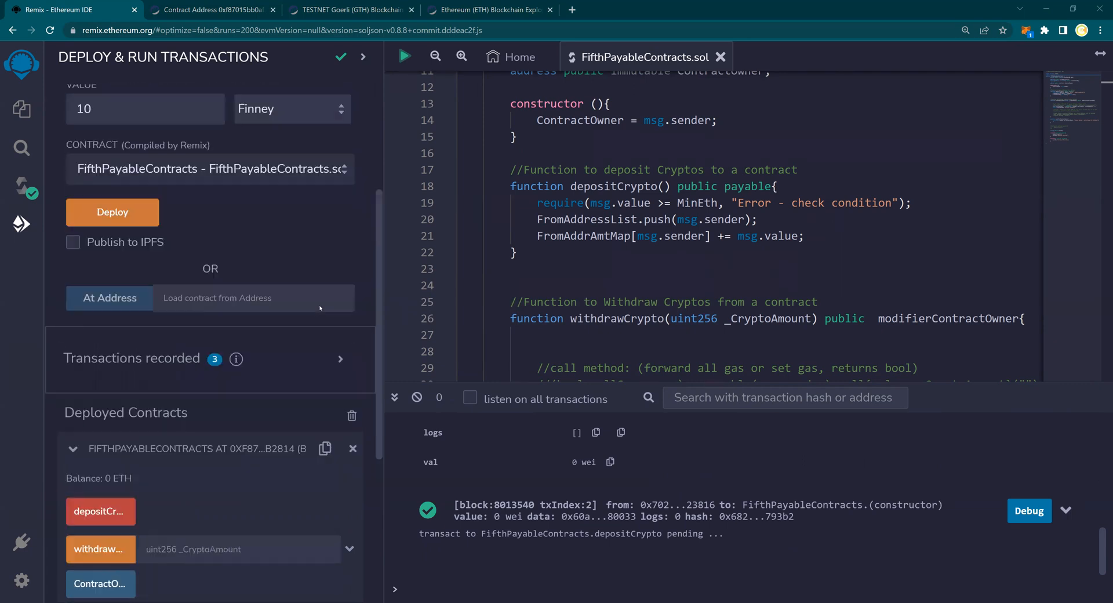
pyautogui.scroll(2, 217, 217)
pyautogui.scroll(1, 160, 158)
pyautogui.scroll(-1, 236, 250)
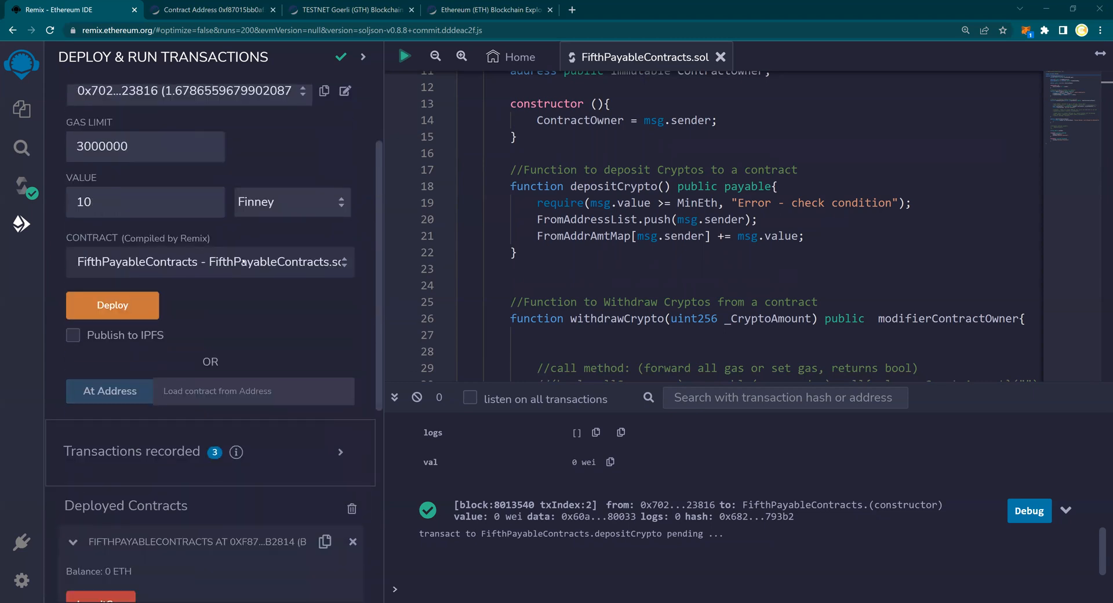
pyautogui.scroll(-2, 239, 256)
pyautogui.scroll(-1, 241, 260)
pyautogui.scroll(-1, 245, 265)
pyautogui.scroll(-2, 244, 265)
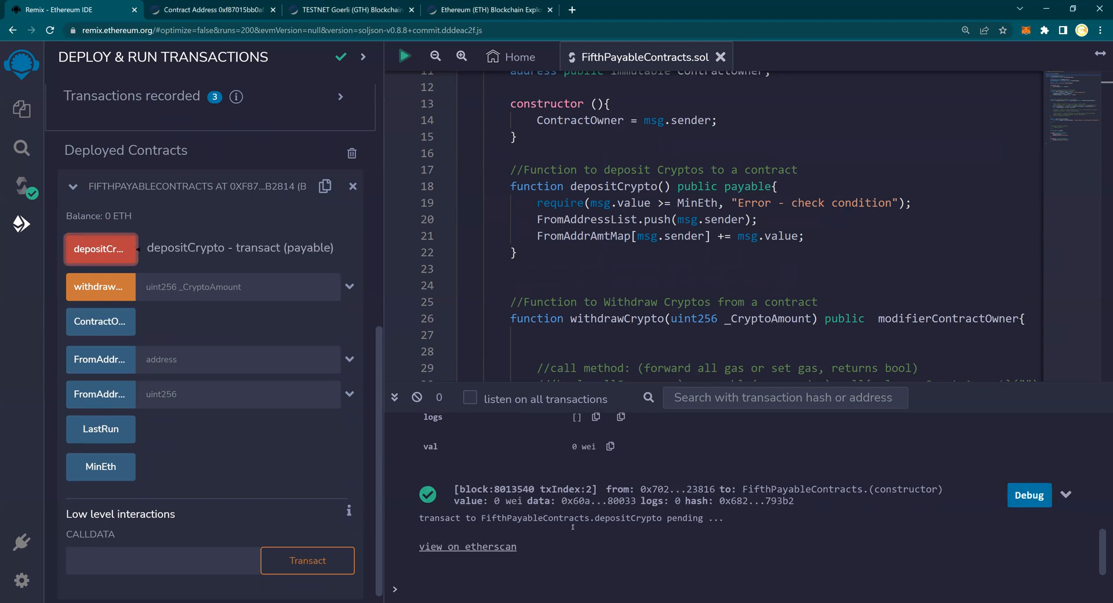
# Step: View the deposit transaction on Goerli Etherscan as Success, expanding details to show the 0.01 Ether value
pyautogui.click(488, 547)
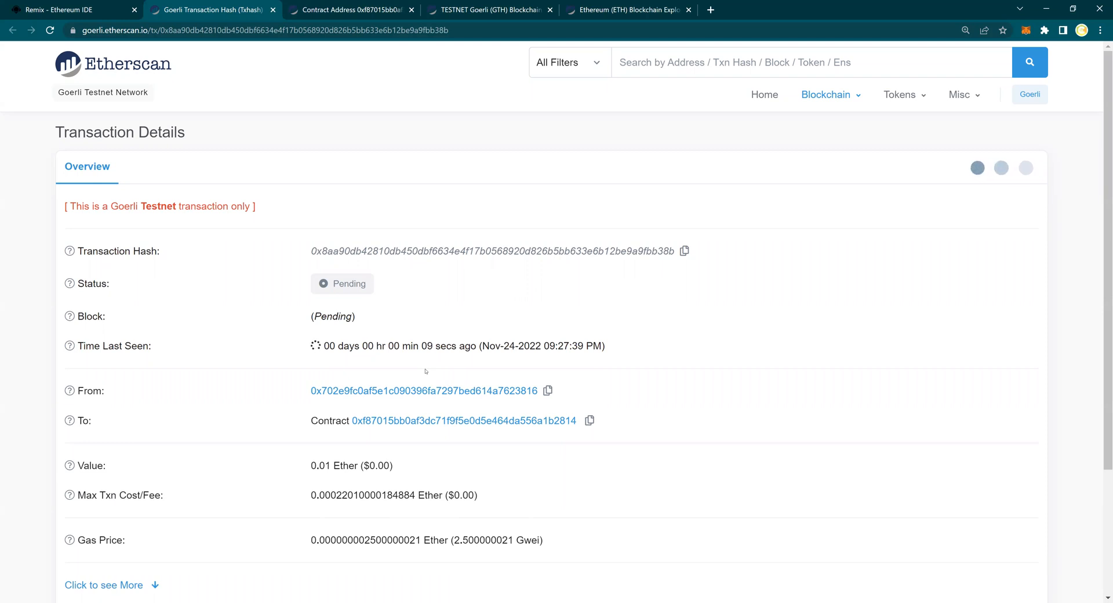
pyautogui.scroll(-1, 425, 371)
pyautogui.scroll(1, 127, 231)
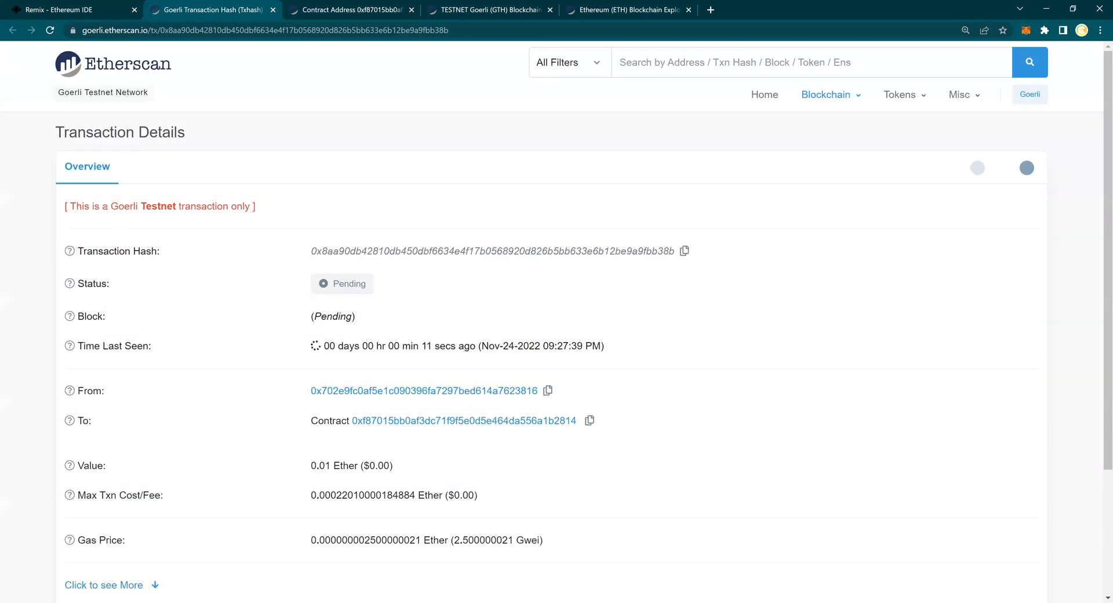
pyautogui.doubleClick(158, 205)
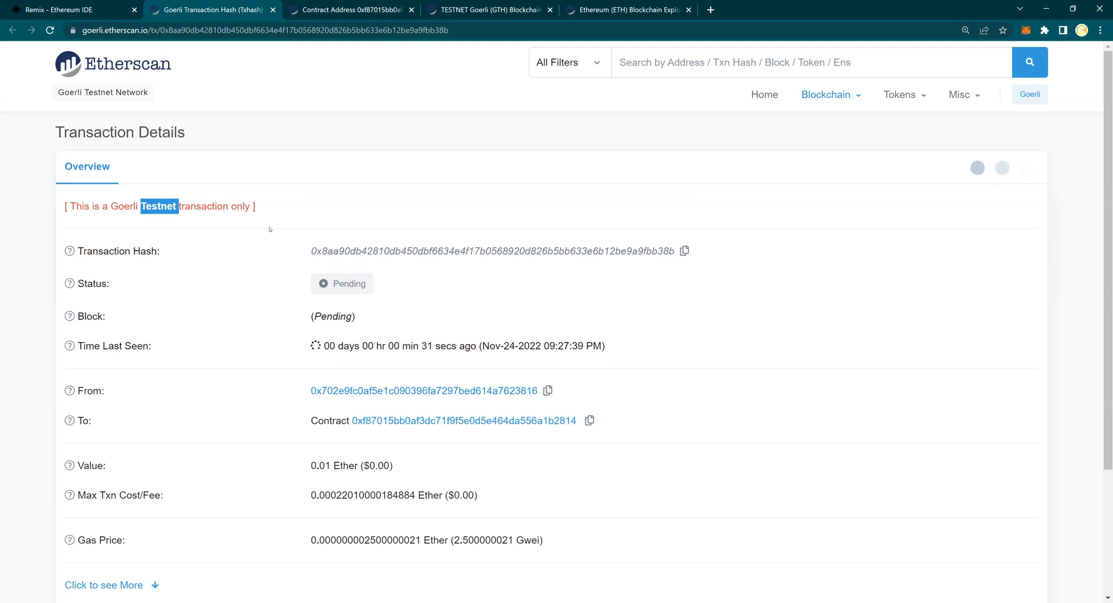
pyautogui.scroll(-3, 269, 223)
pyautogui.click(135, 469)
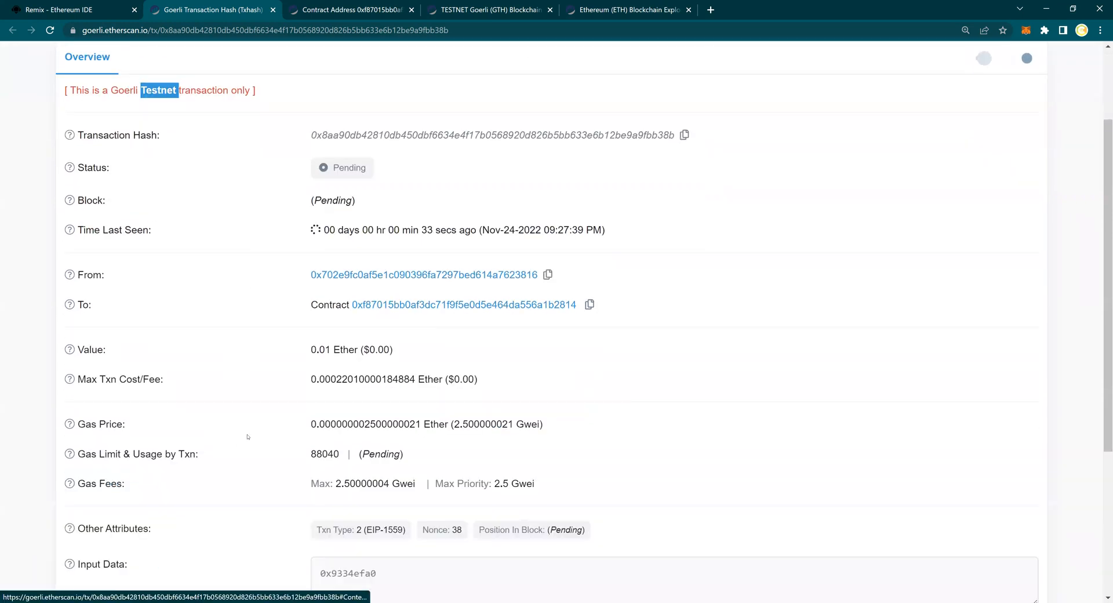
pyautogui.scroll(-1, 247, 437)
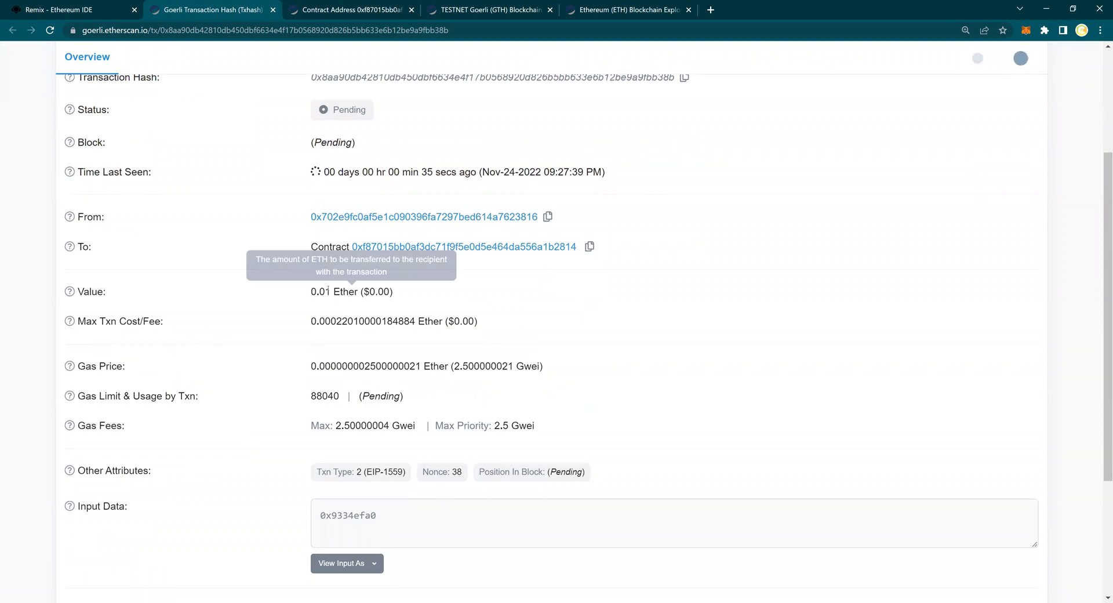
pyautogui.moveTo(318, 291); pyautogui.dragTo(371, 291)
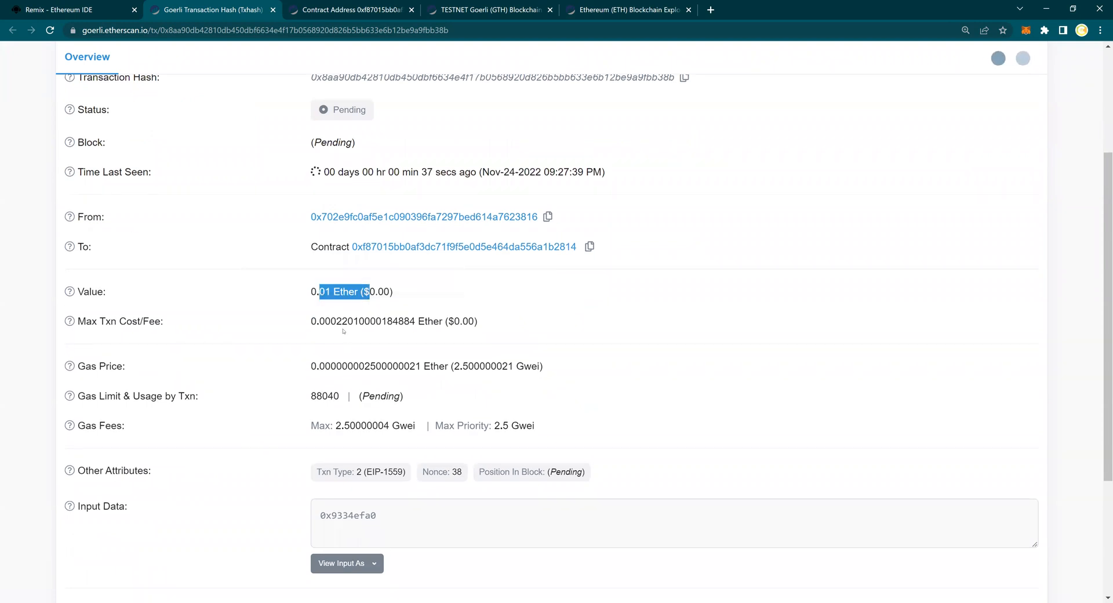
pyautogui.doubleClick(393, 321)
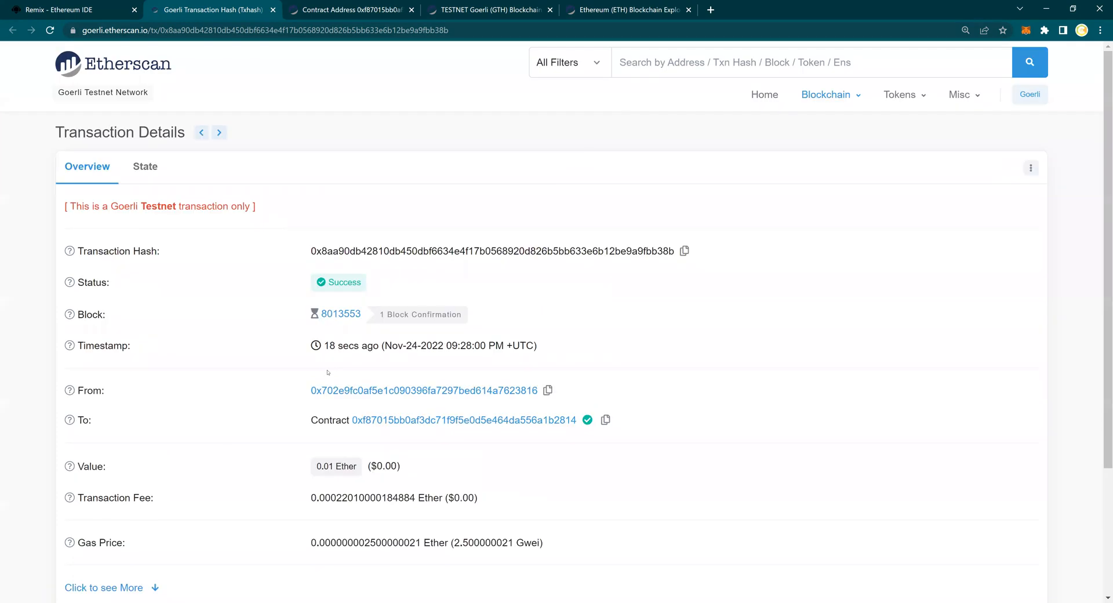
pyautogui.scroll(-1, 304, 325)
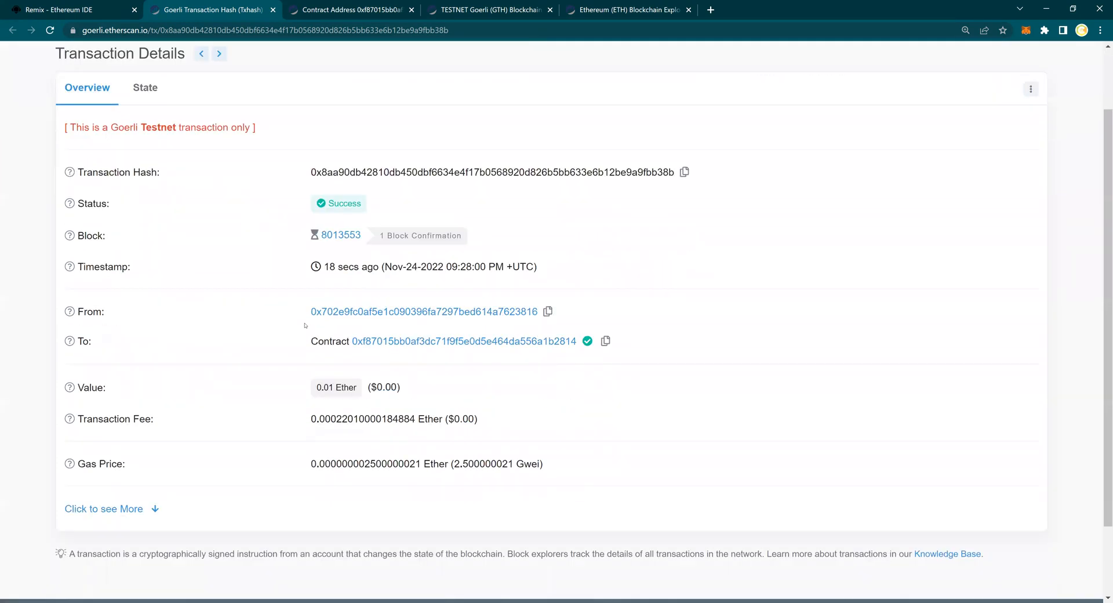
pyautogui.scroll(-1, 122, 417)
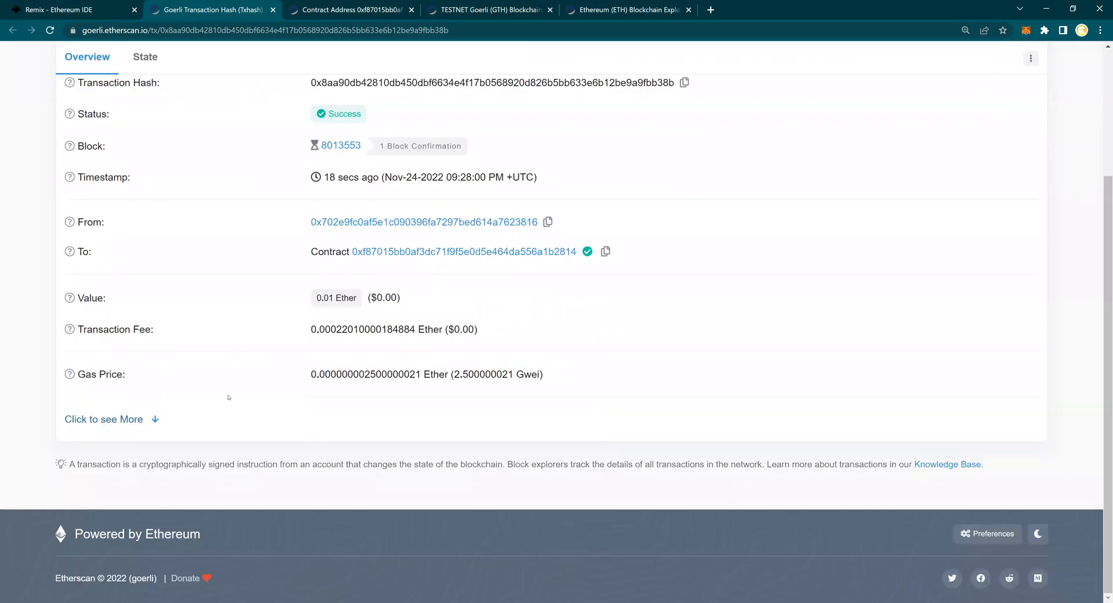
# Step: Expand the remaining gas rows and review the burnt fee, savings, base fee and gas limit figures
pyautogui.click(103, 419)
pyautogui.scroll(-1, 419, 350)
pyautogui.doubleClick(419, 348)
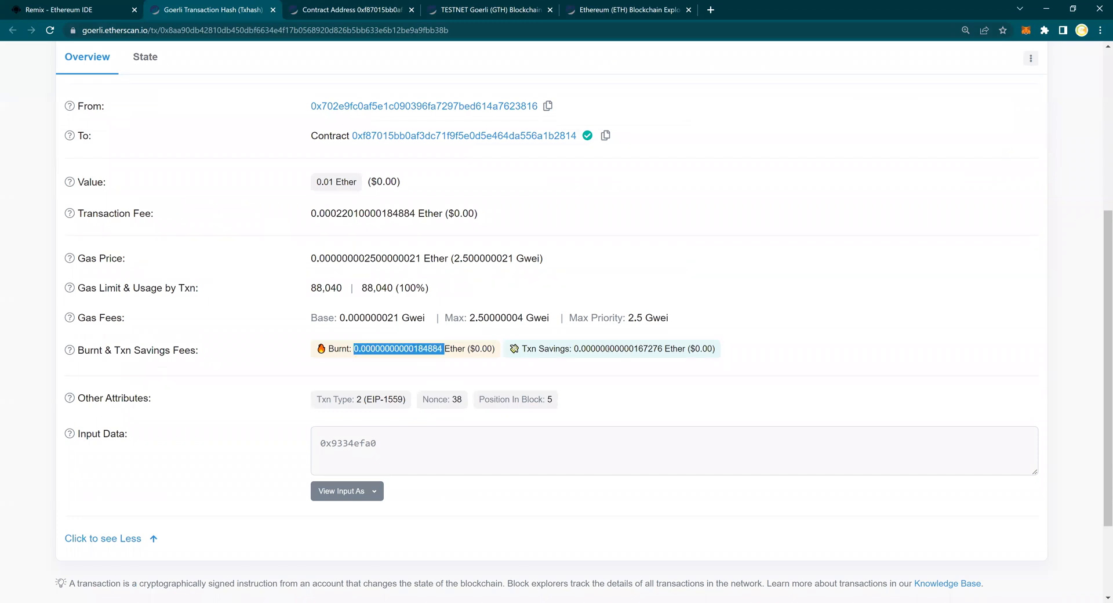
pyautogui.doubleClick(613, 348)
pyautogui.scroll(1, 390, 345)
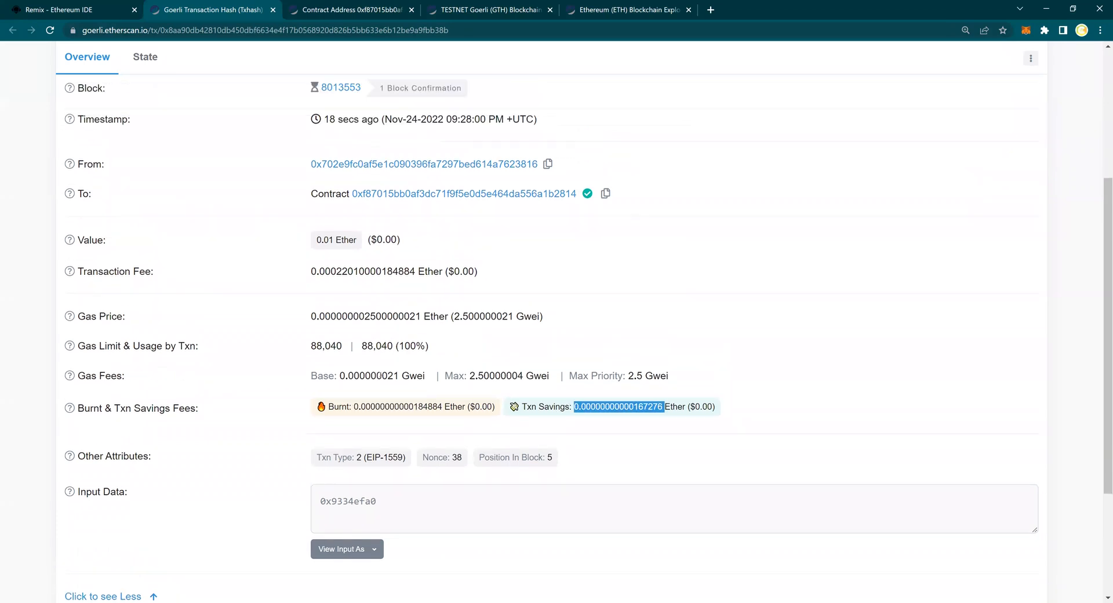
pyautogui.doubleClick(370, 375)
pyautogui.scroll(1, 390, 358)
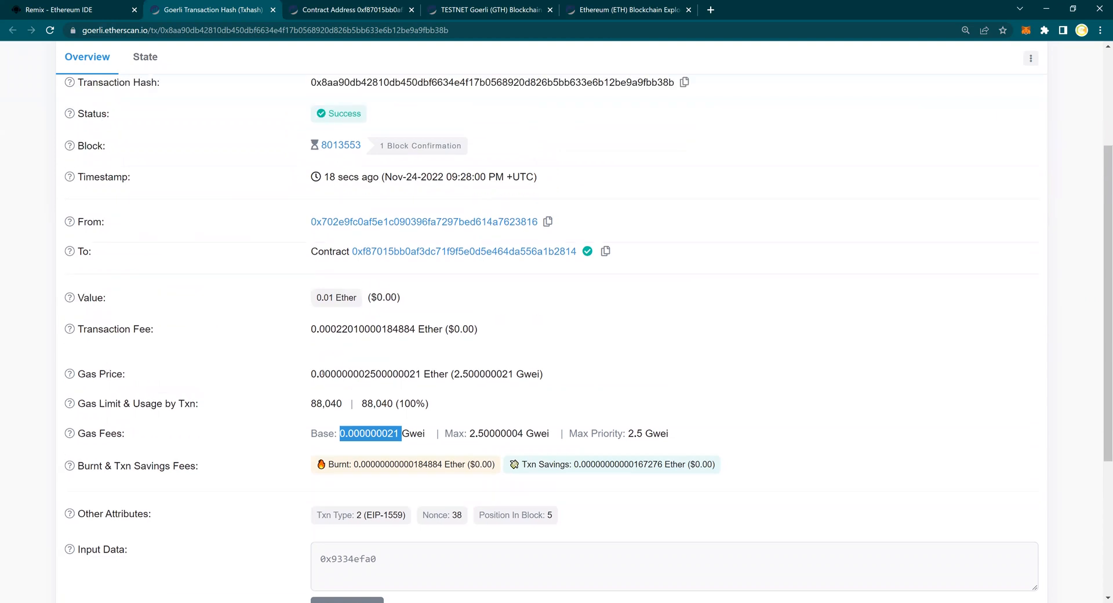
pyautogui.moveTo(311, 403); pyautogui.dragTo(318, 404)
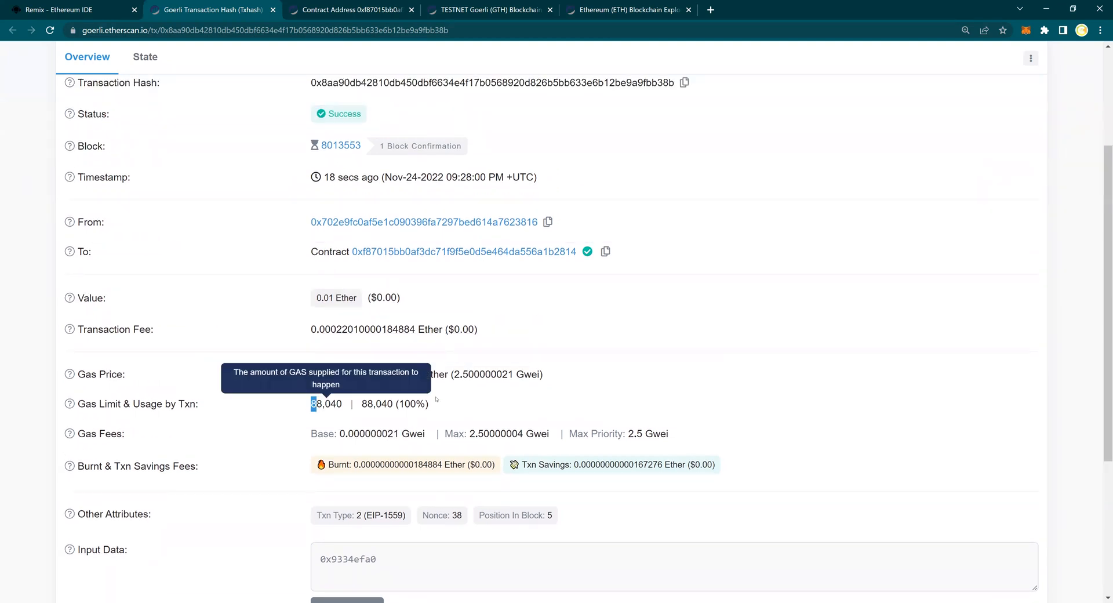
pyautogui.moveTo(439, 397); pyautogui.dragTo(440, 398)
pyautogui.click(439, 398)
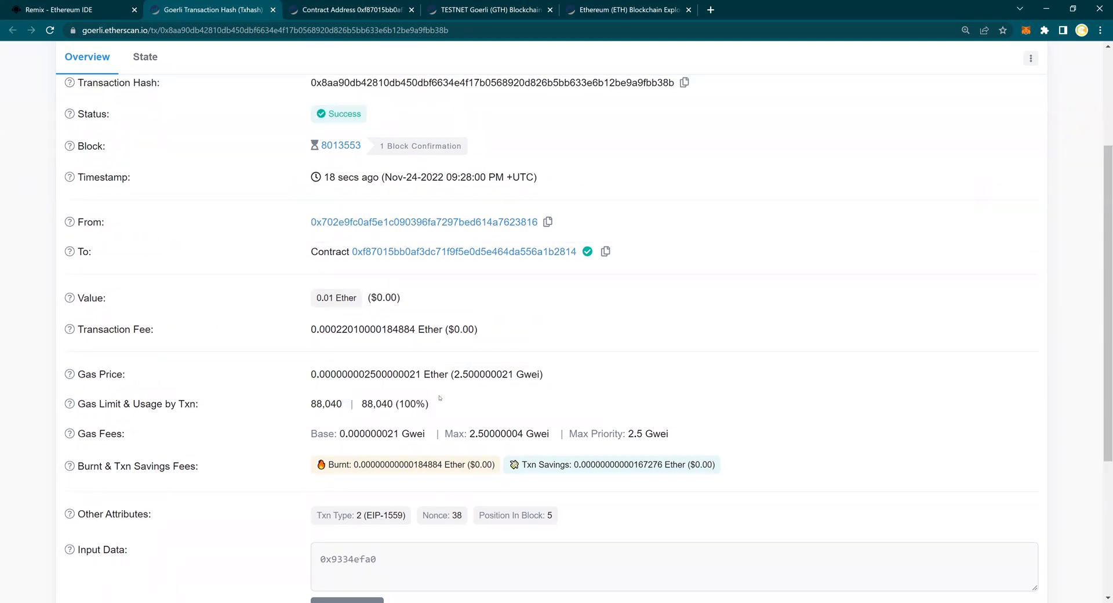
pyautogui.scroll(1, 439, 398)
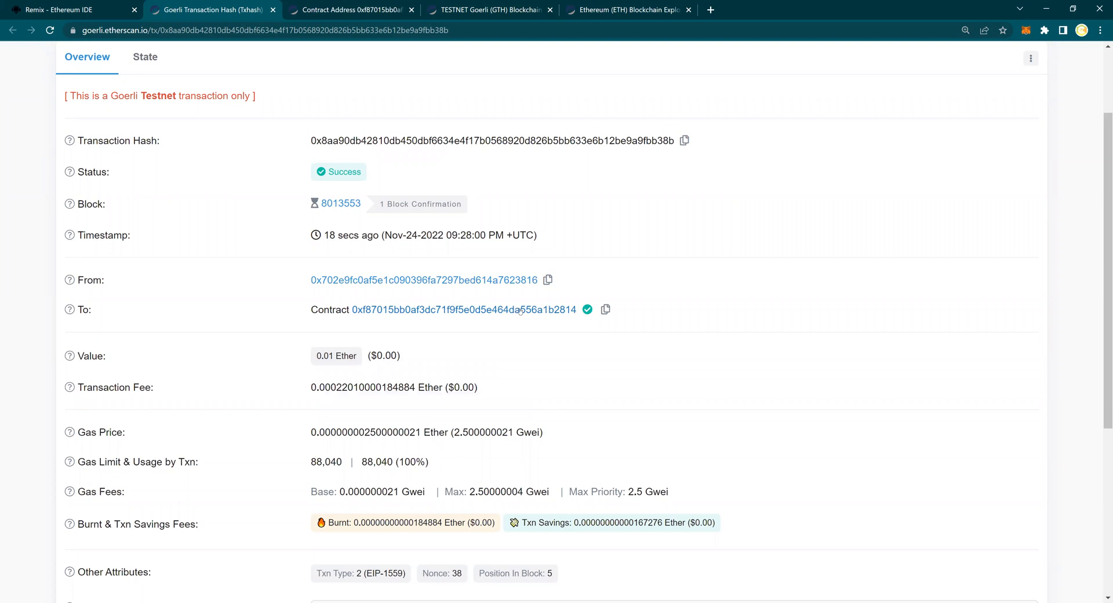
# Step: Reload the contract address page showing 0.01 Ether balance and view the deposit transaction's expanded details
pyautogui.click(366, 12)
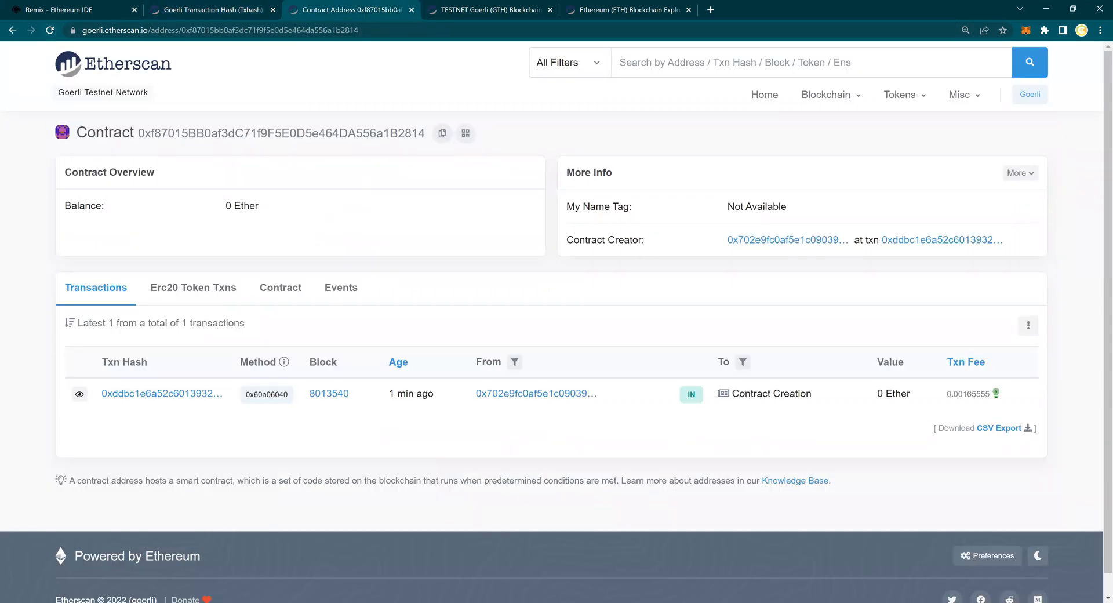
pyautogui.click(50, 30)
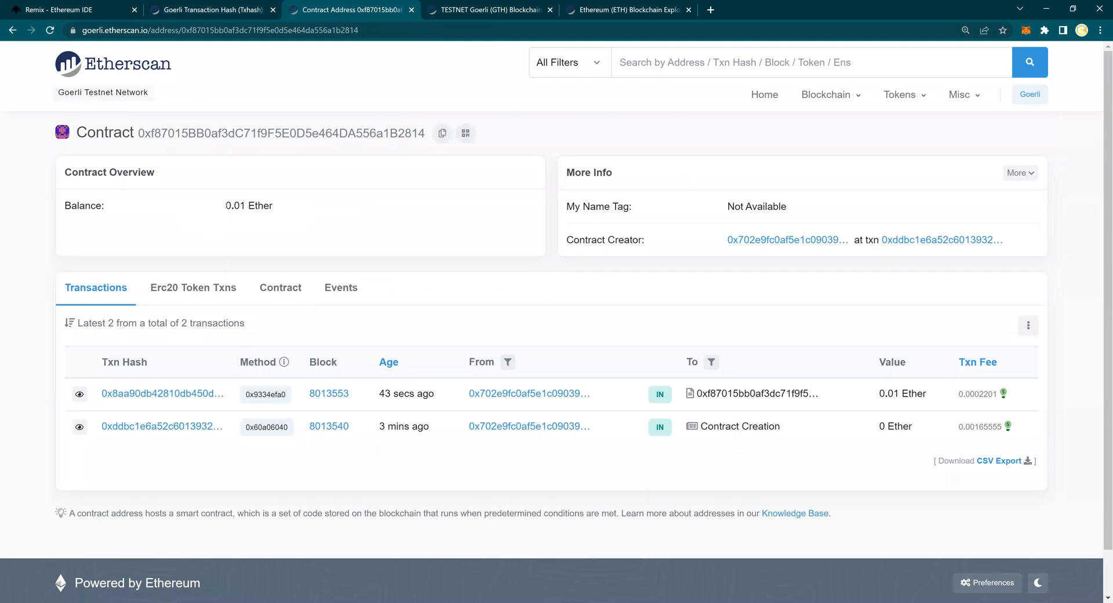
pyautogui.moveTo(225, 205); pyautogui.dragTo(370, 281)
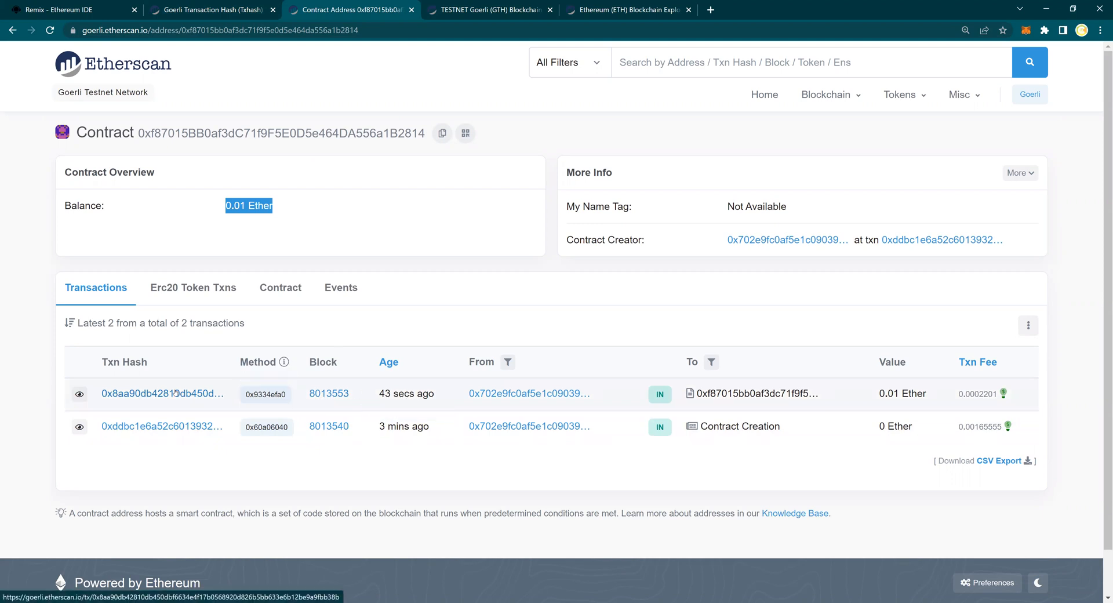
pyautogui.moveTo(405, 393)
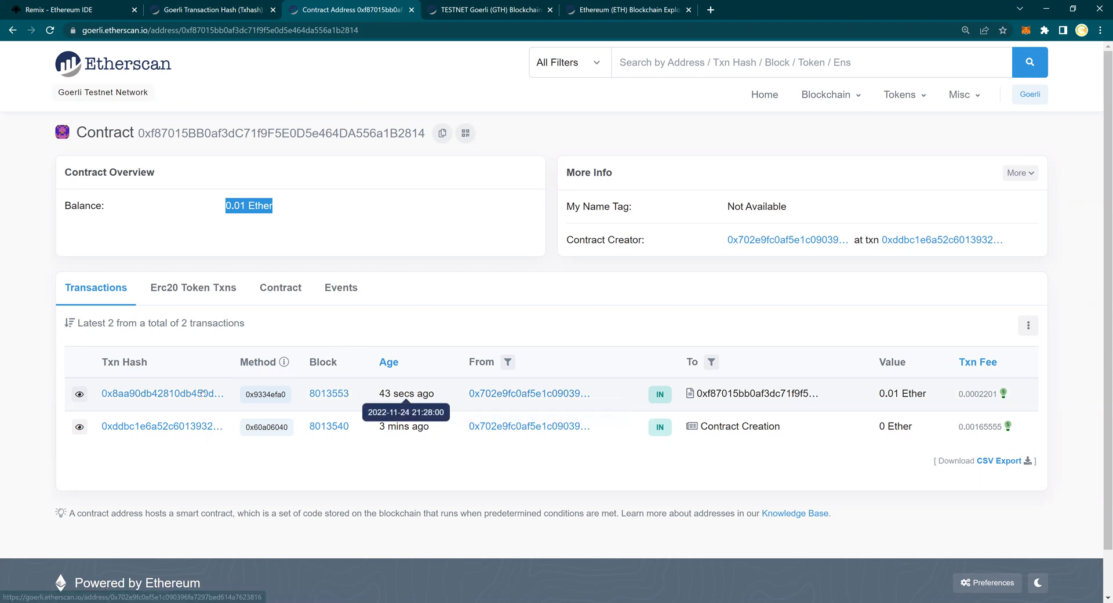
pyautogui.click(202, 392)
pyautogui.scroll(-1, 201, 392)
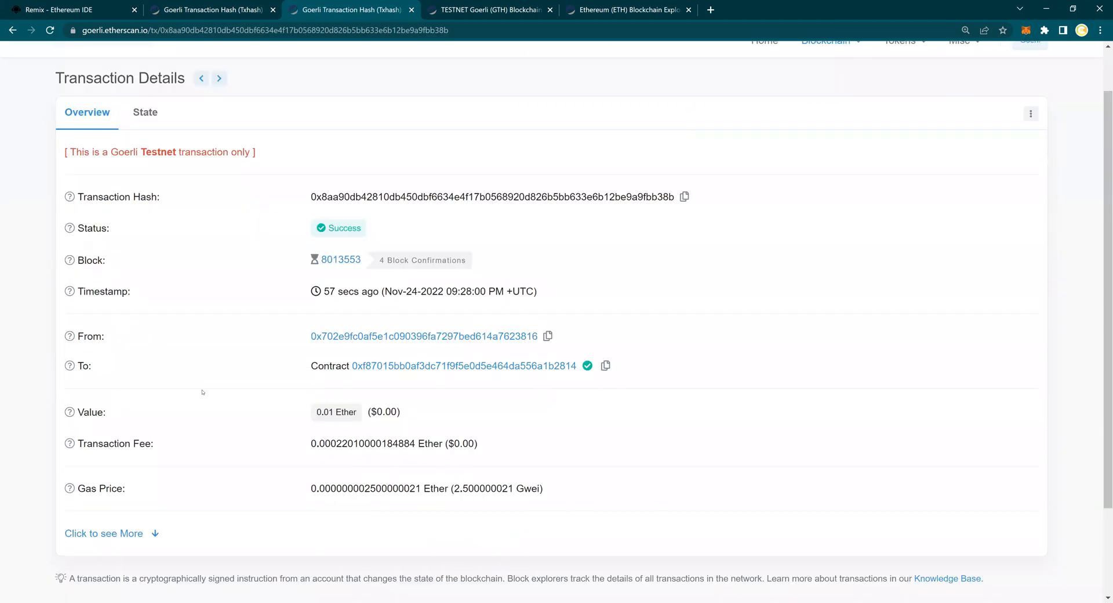
pyautogui.scroll(-1, 201, 391)
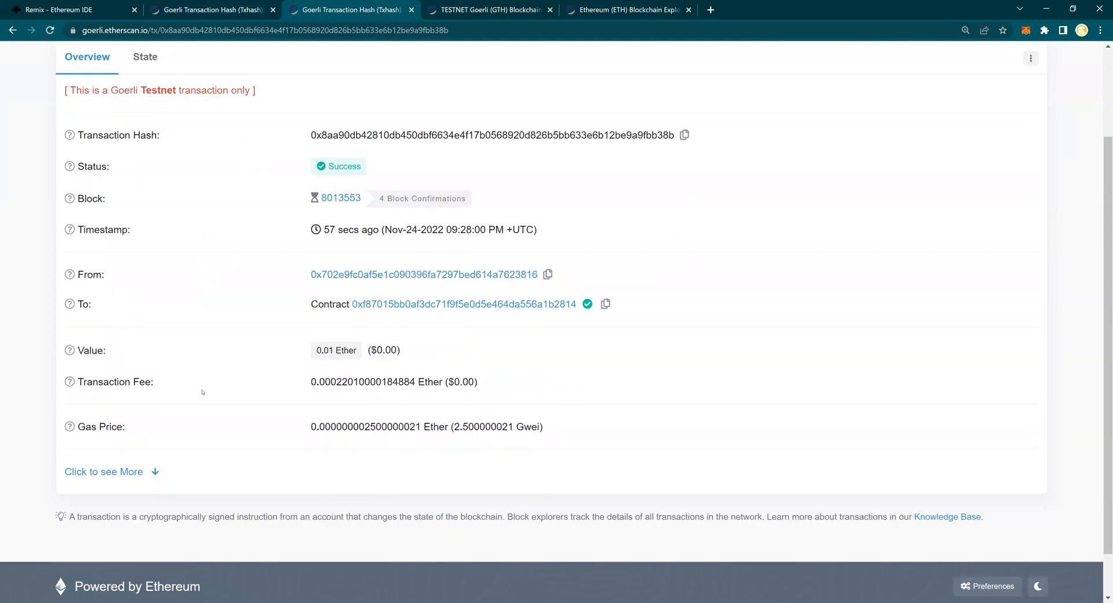
pyautogui.click(104, 471)
pyautogui.scroll(-1, 206, 442)
pyautogui.scroll(1, 205, 443)
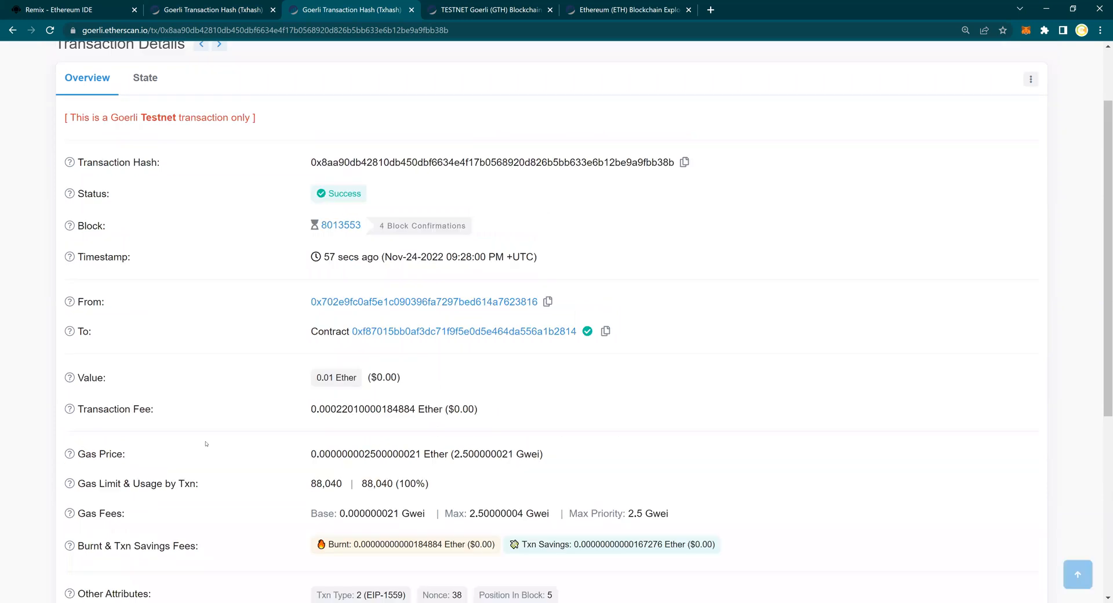
pyautogui.scroll(1, 179, 219)
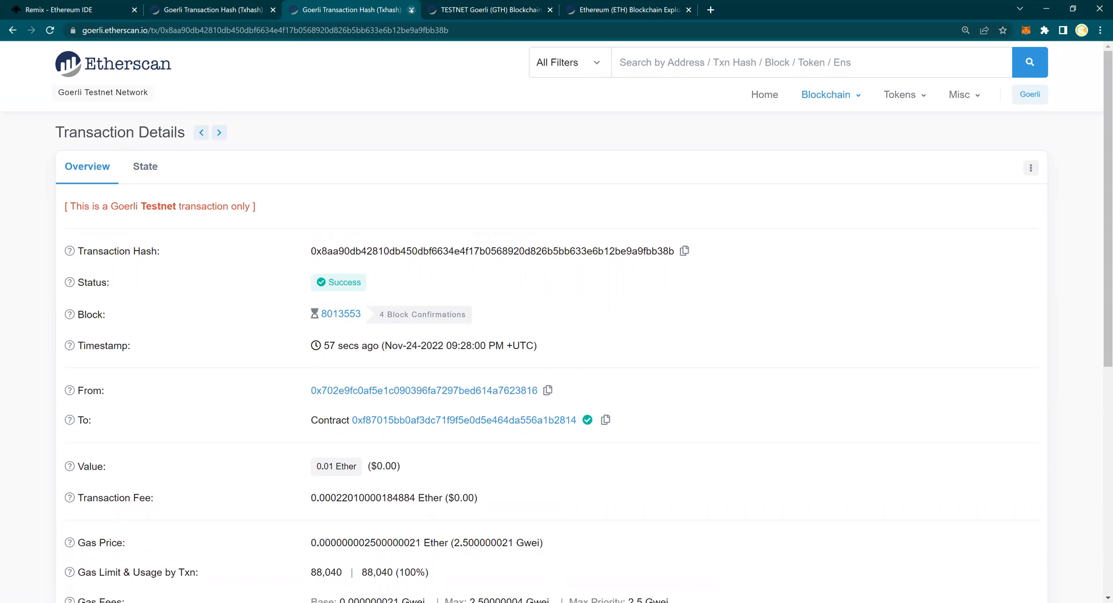
pyautogui.scroll(-2, 215, 345)
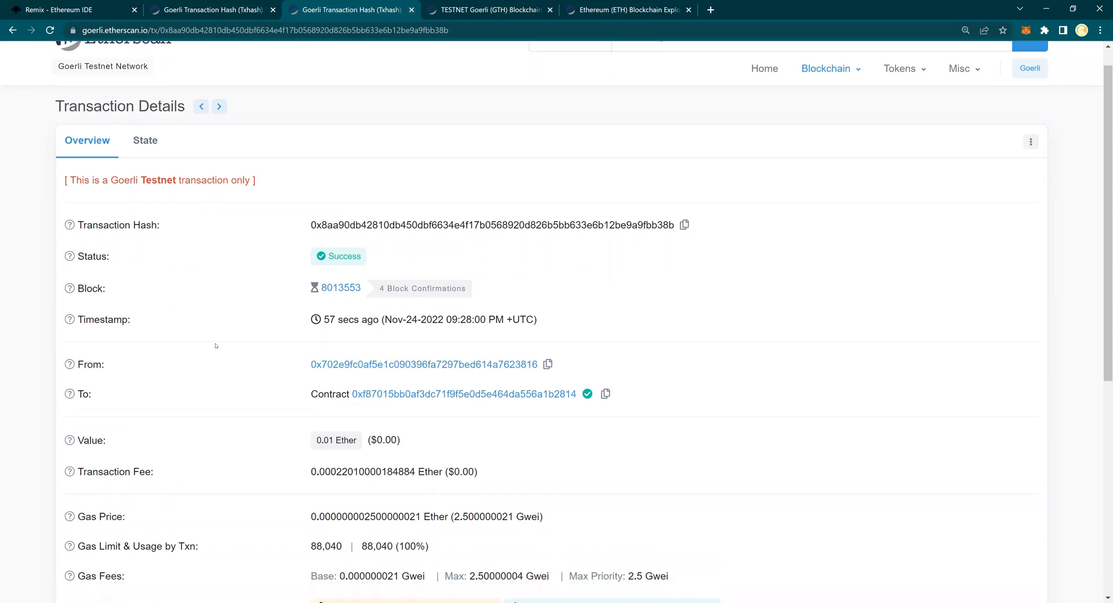
pyautogui.scroll(-1, 215, 345)
pyautogui.scroll(-1, 215, 346)
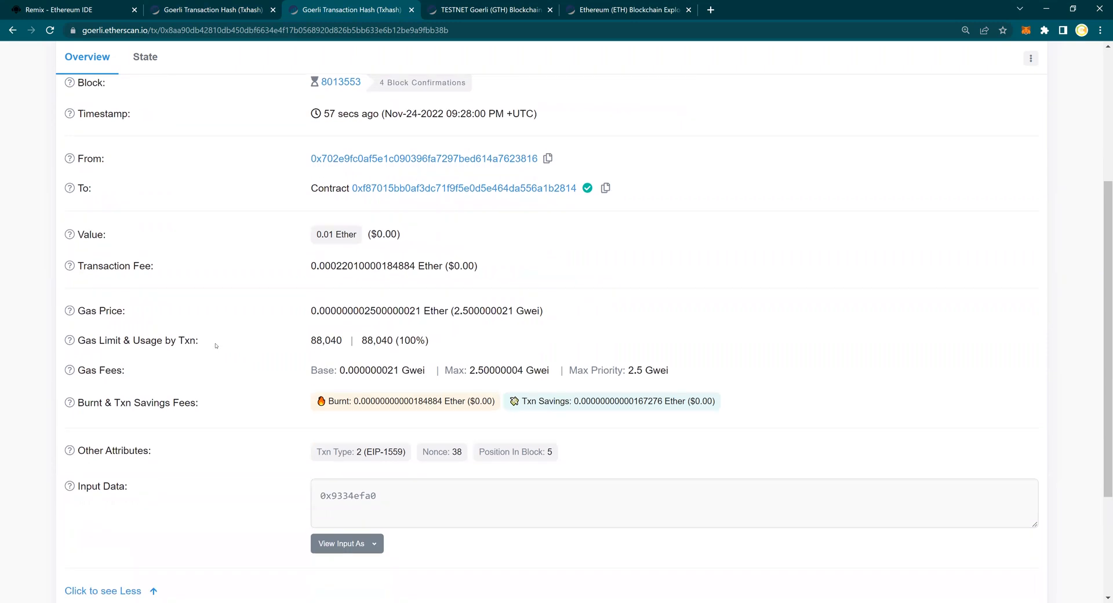
pyautogui.scroll(2, 216, 345)
pyautogui.scroll(3, 226, 218)
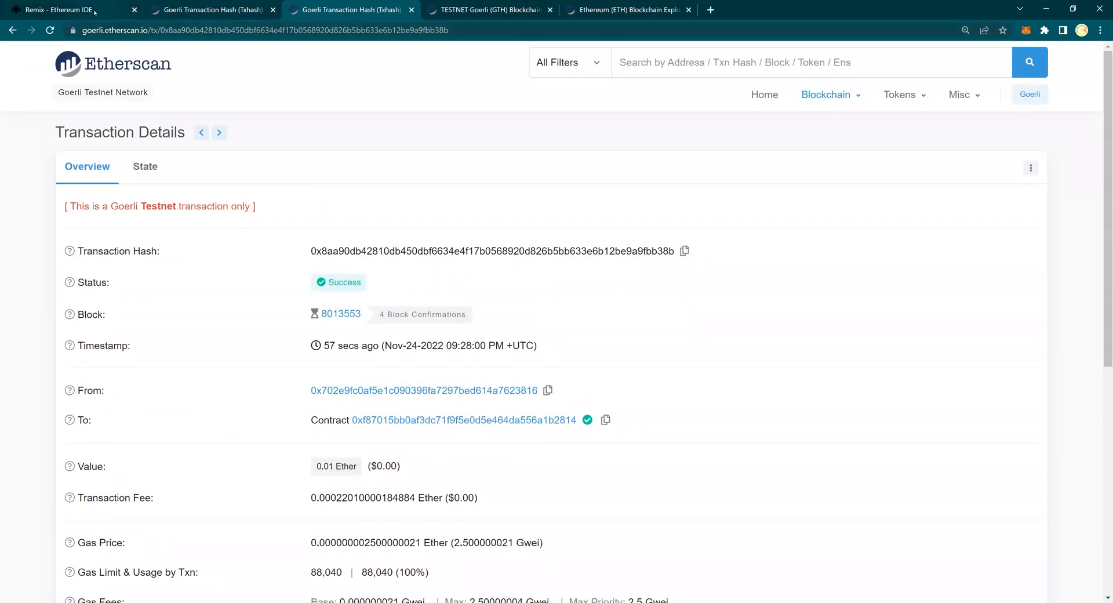
pyautogui.click(70, 10)
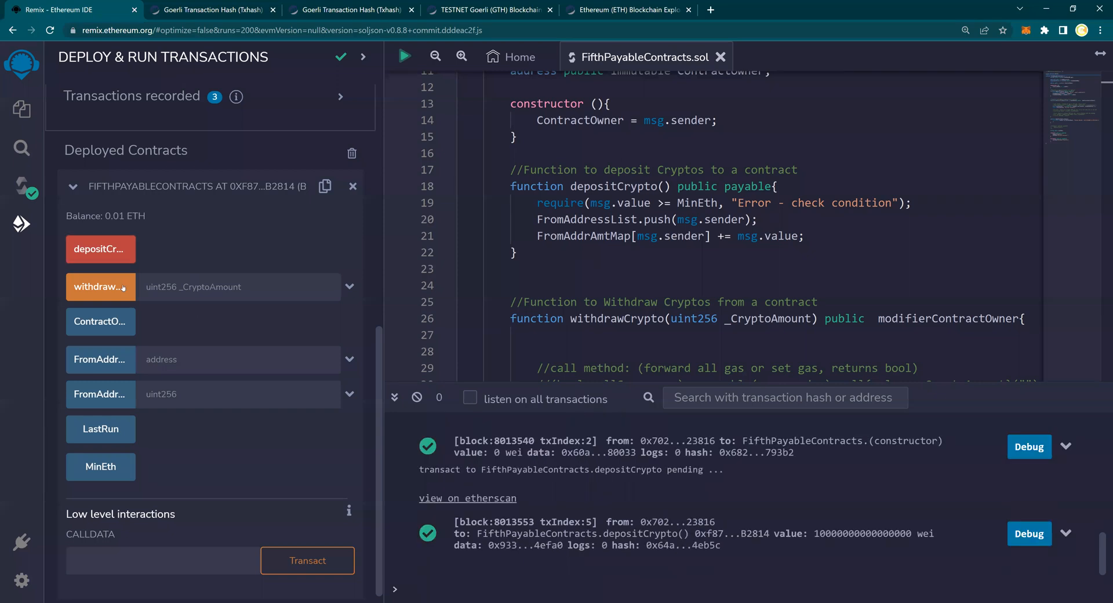
pyautogui.click(207, 292)
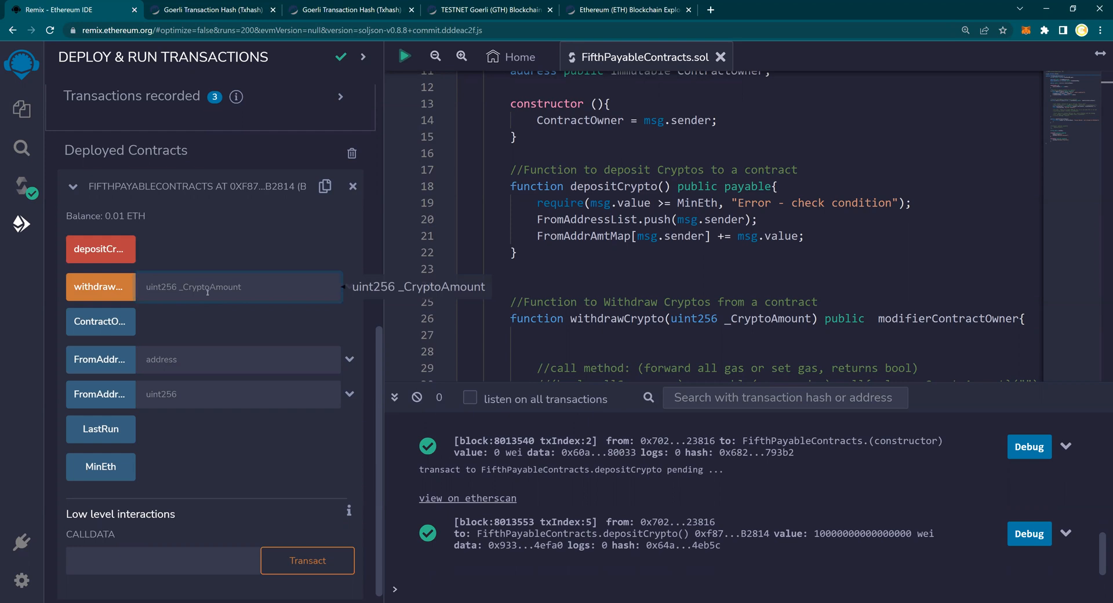
pyautogui.scroll(1, 207, 292)
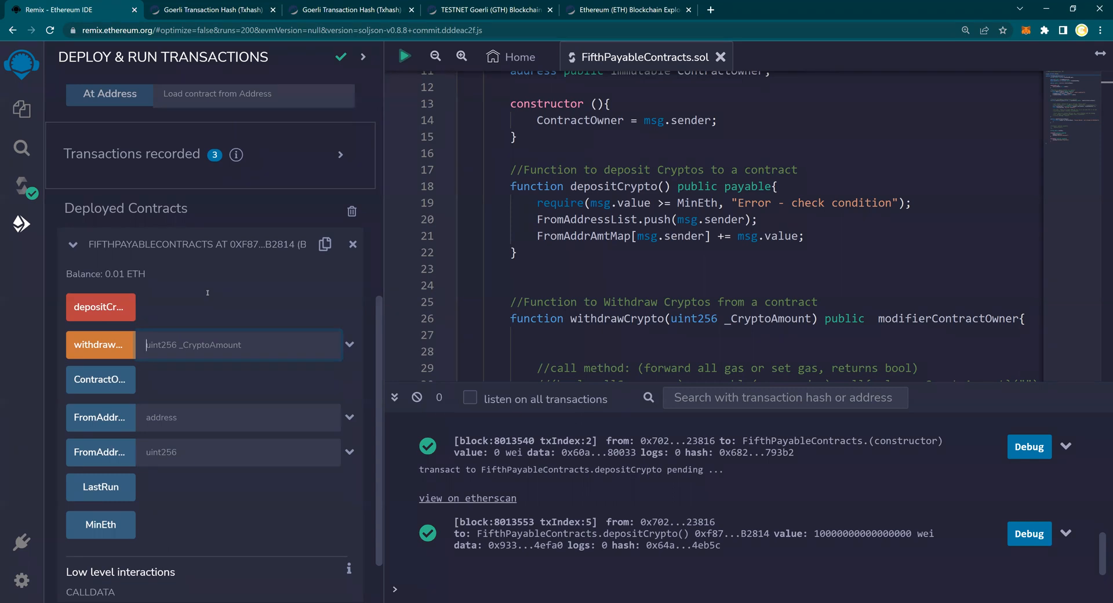
pyautogui.write('5')
pyautogui.write('000')
pyautogui.hotkey('shift', 'Left')
pyautogui.hotkey('shift', 'Left')
pyautogui.hotkey('shift', 'Left')
pyautogui.write('000000')
pyautogui.write('000000')
pyautogui.write('000')
pyautogui.click(102, 345)
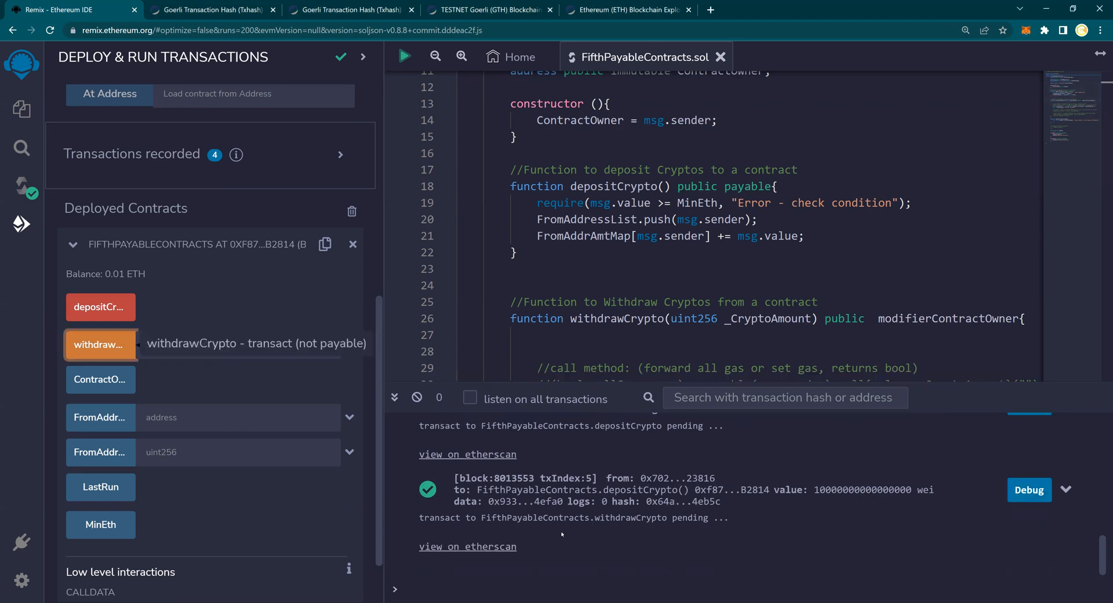
# Step: View the pending withdrawal on Etherscan, browse the other explorer tabs, and return to it
pyautogui.click(501, 547)
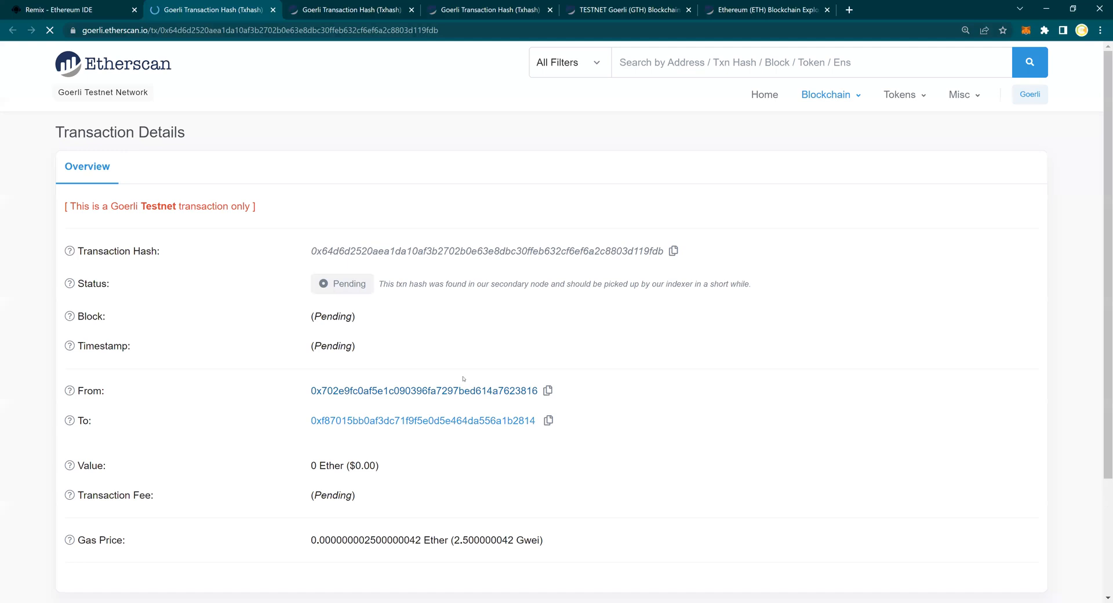
pyautogui.scroll(-2, 118, 443)
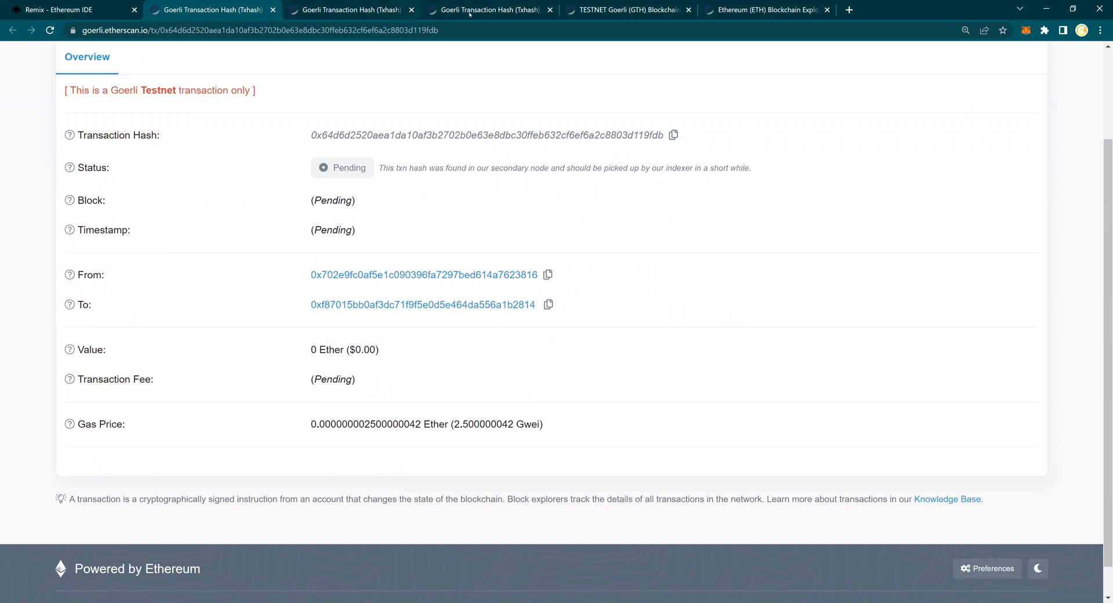
pyautogui.click(486, 9)
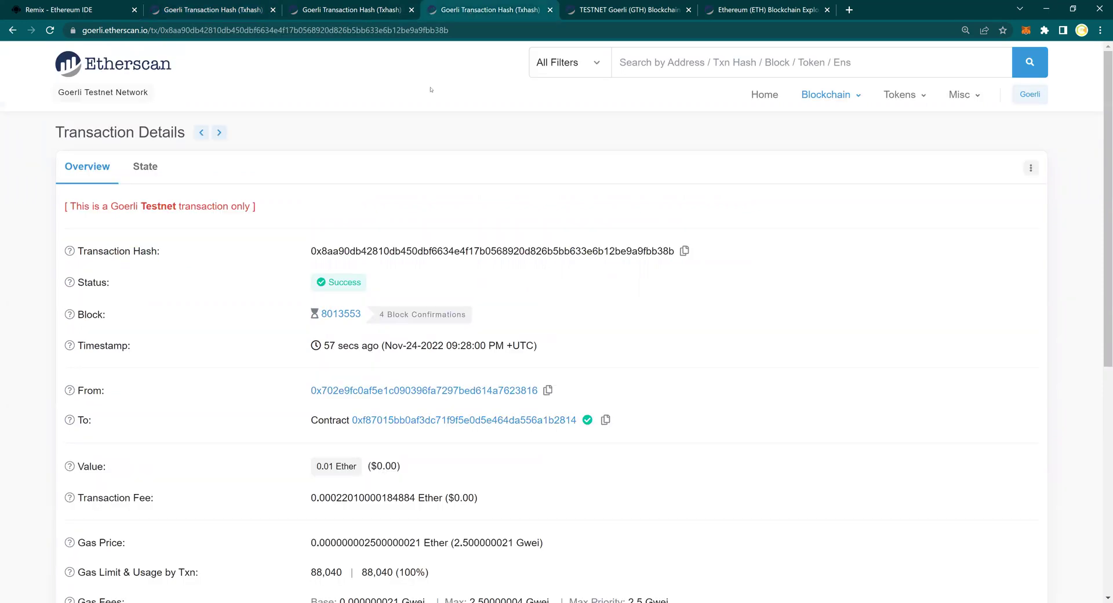
pyautogui.click(575, 13)
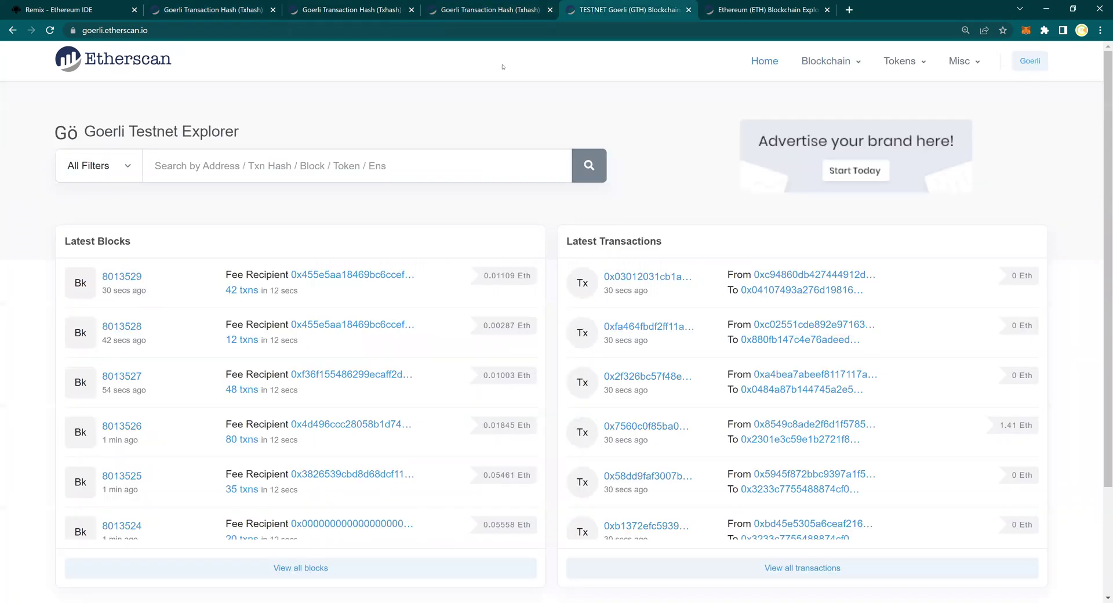
pyautogui.click(350, 10)
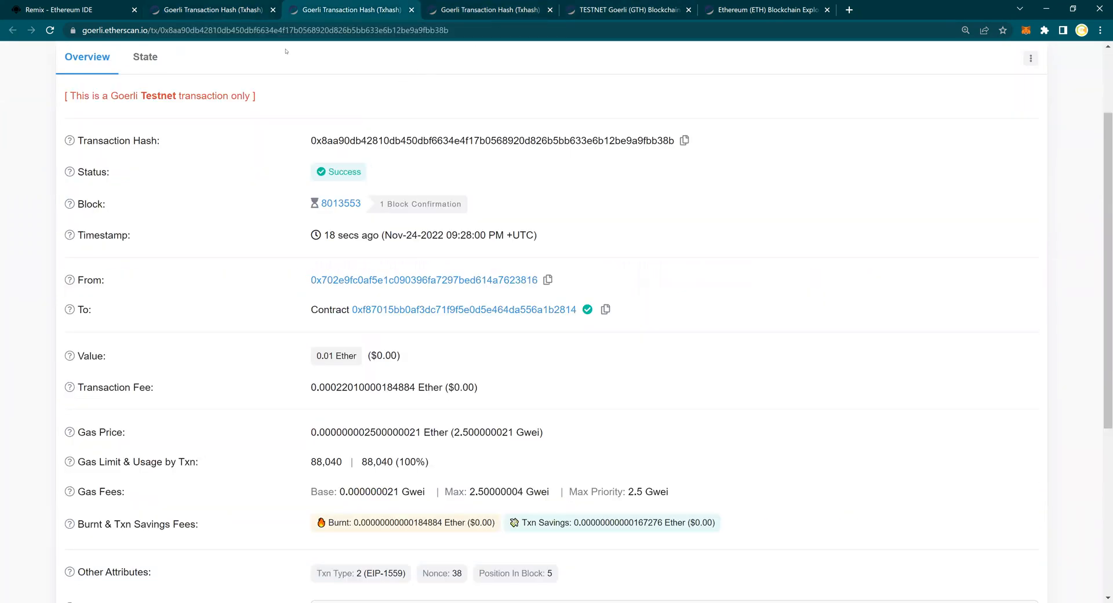
pyautogui.click(226, 11)
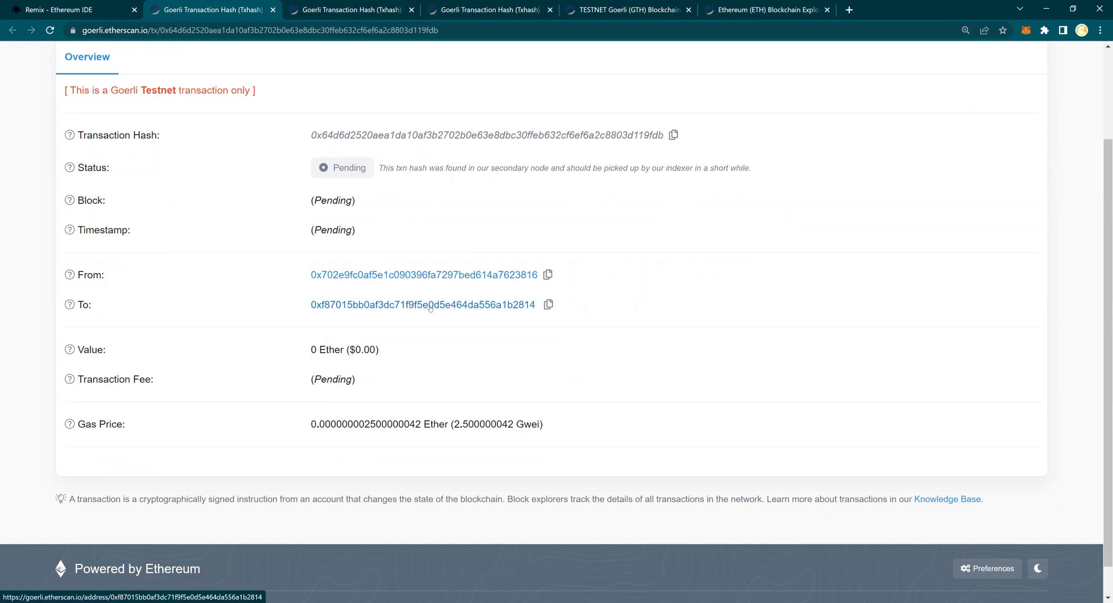
# Step: Check the contract page shows 0.005 Ether, then view the withdrawal transaction's 0.005 Ether transfer
pyautogui.click(429, 305)
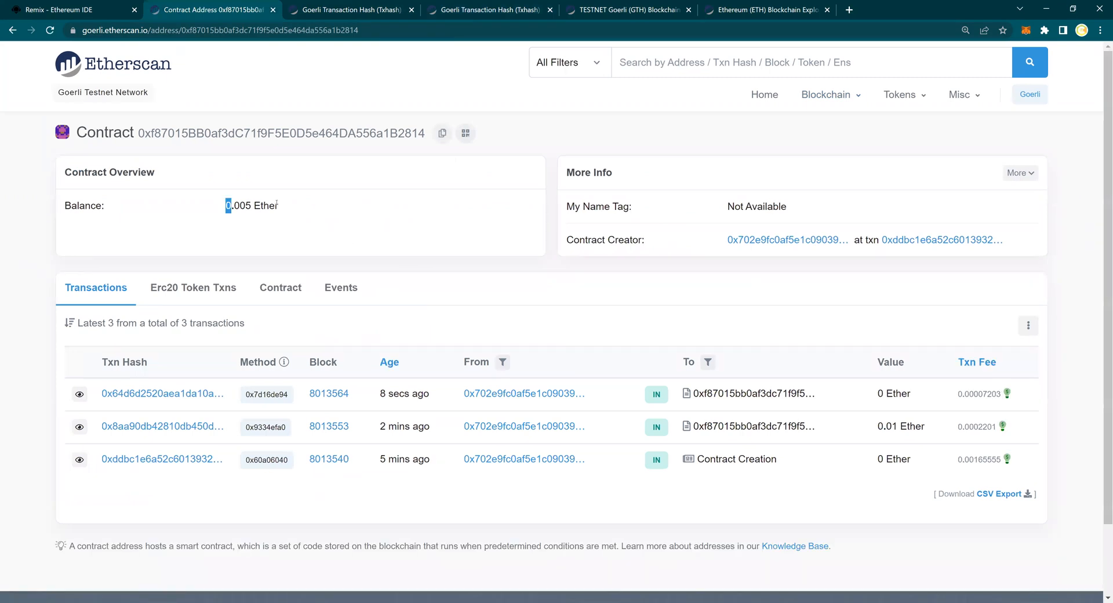
pyautogui.moveTo(222, 205); pyautogui.dragTo(276, 206)
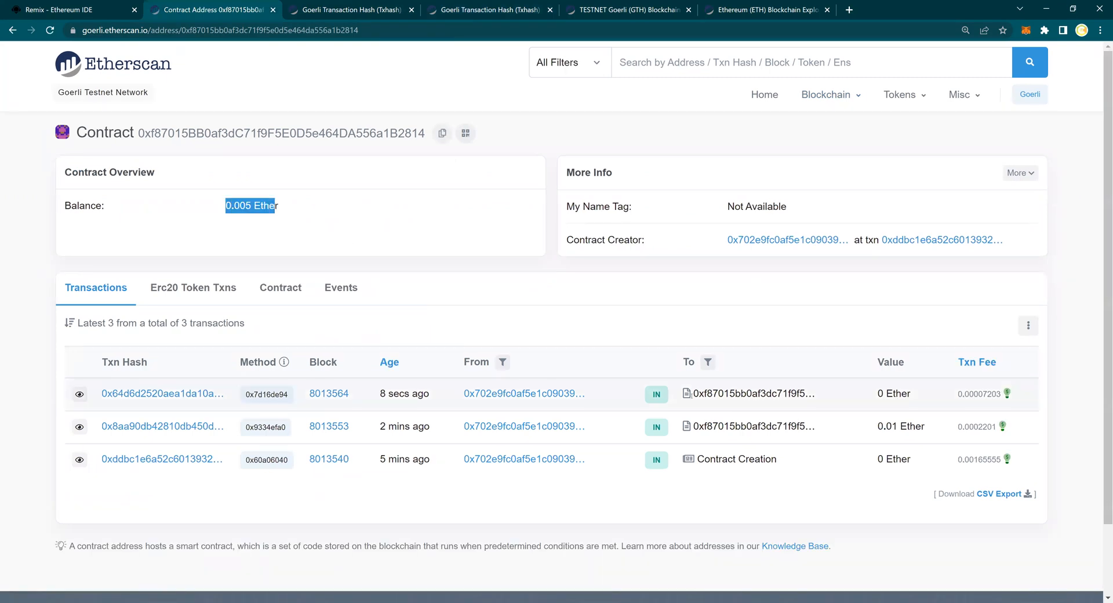
pyautogui.click(225, 205)
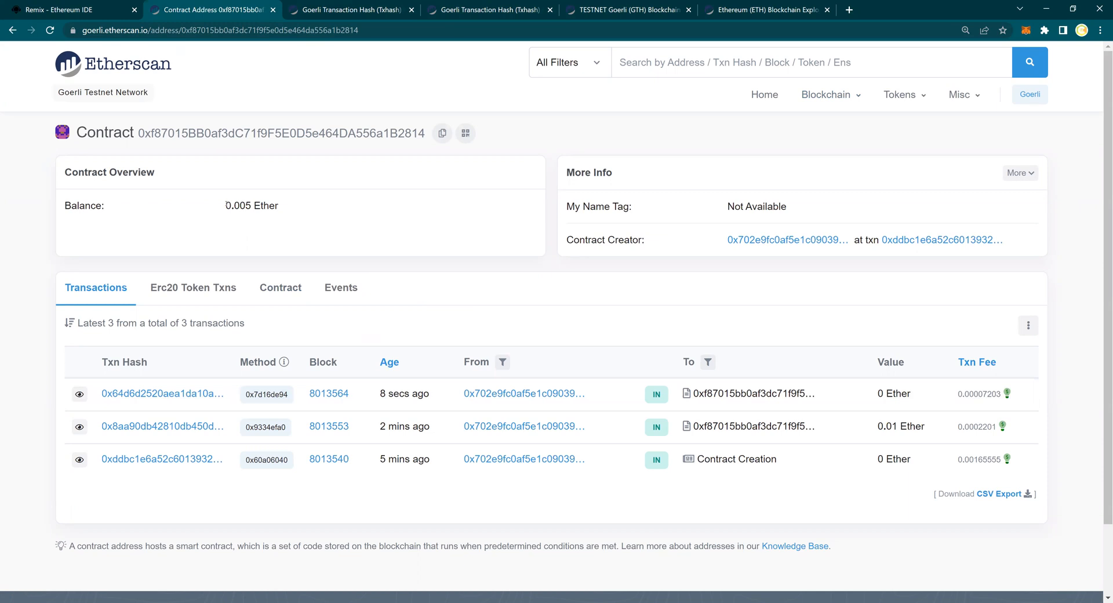
pyautogui.moveTo(224, 205); pyautogui.dragTo(294, 214)
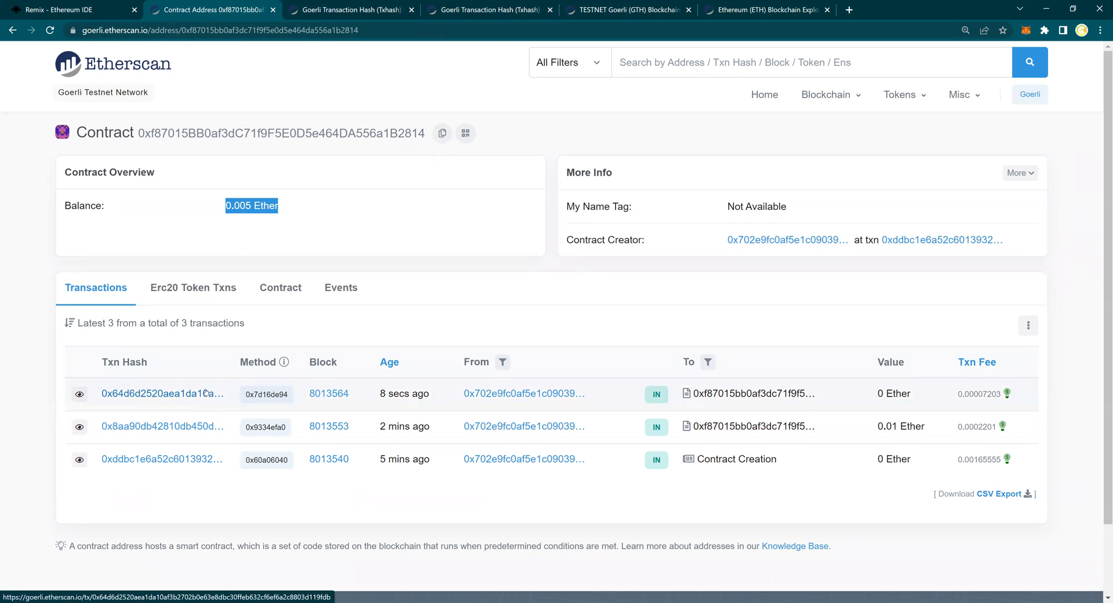
pyautogui.press('F5')
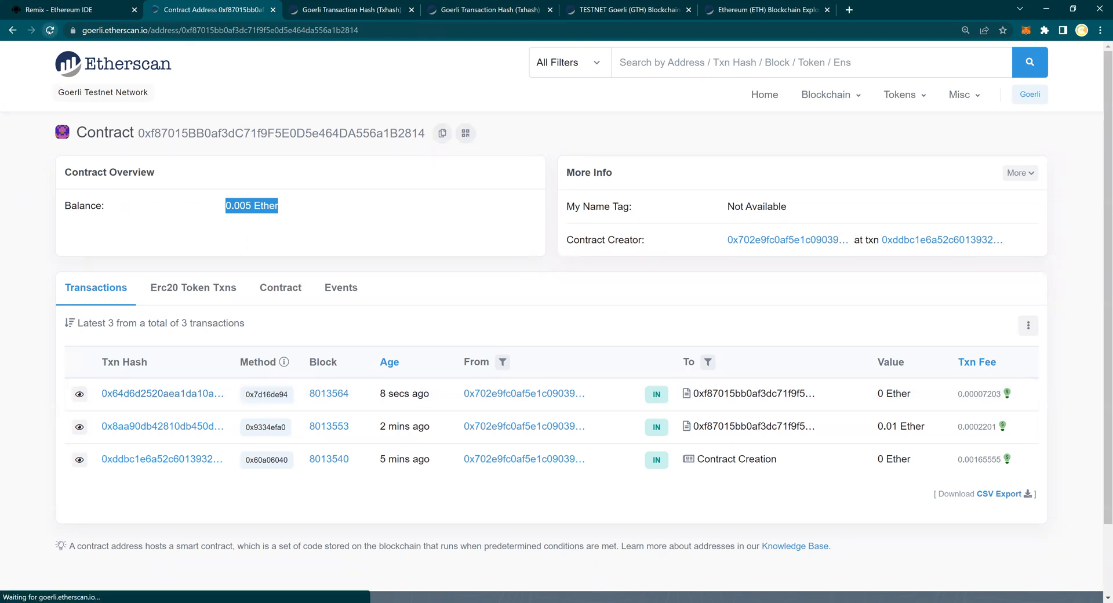
pyautogui.click(173, 394)
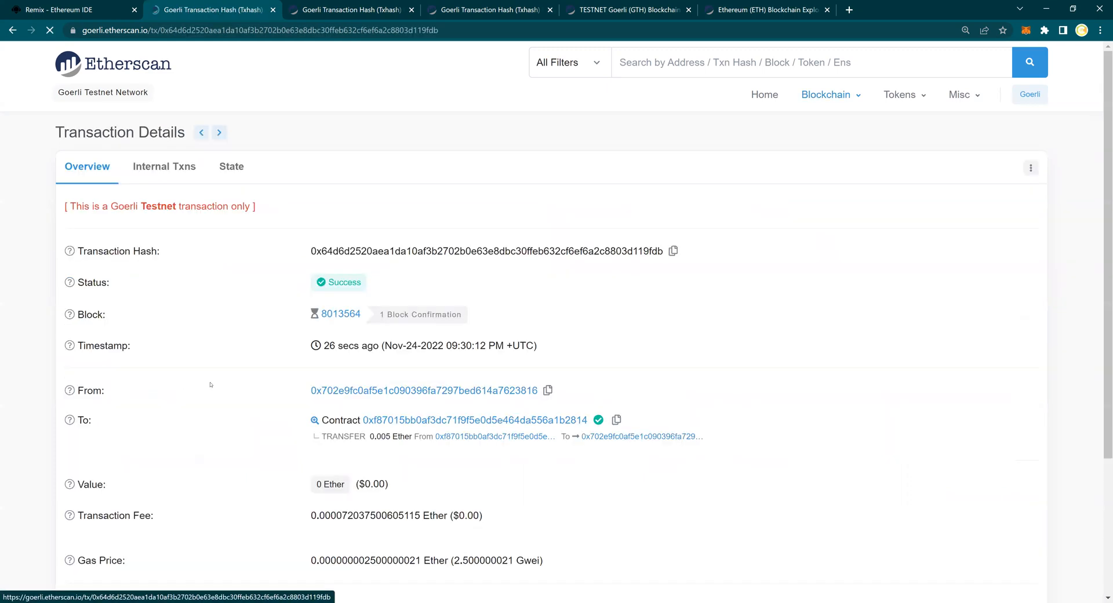
pyautogui.scroll(-1, 210, 383)
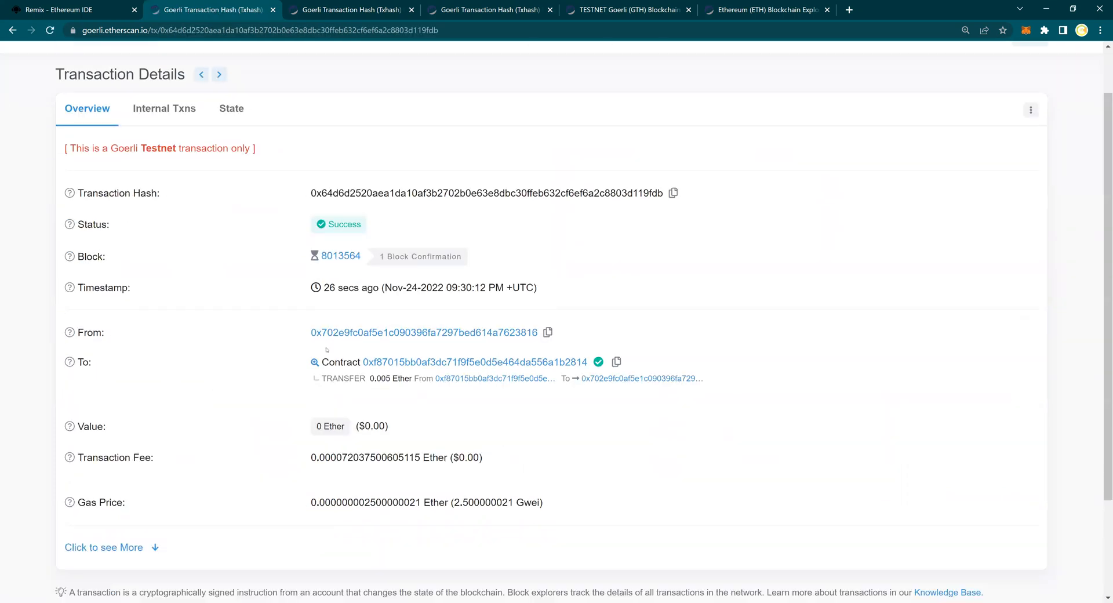
pyautogui.scroll(-1, 390, 312)
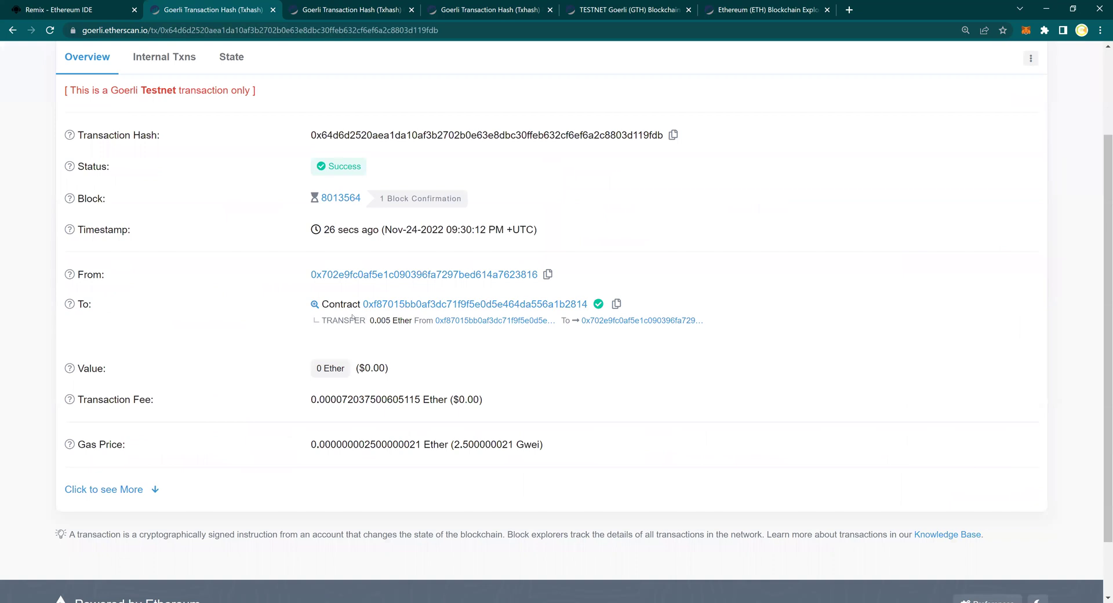
pyautogui.doubleClick(414, 320)
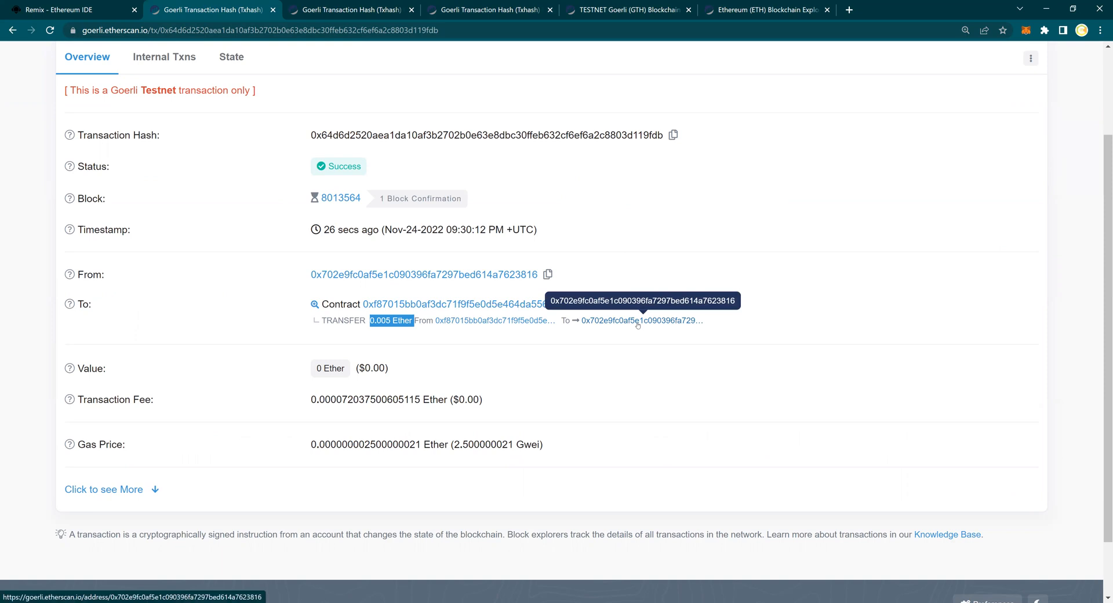
pyautogui.scroll(1, 637, 324)
pyautogui.scroll(2, 640, 324)
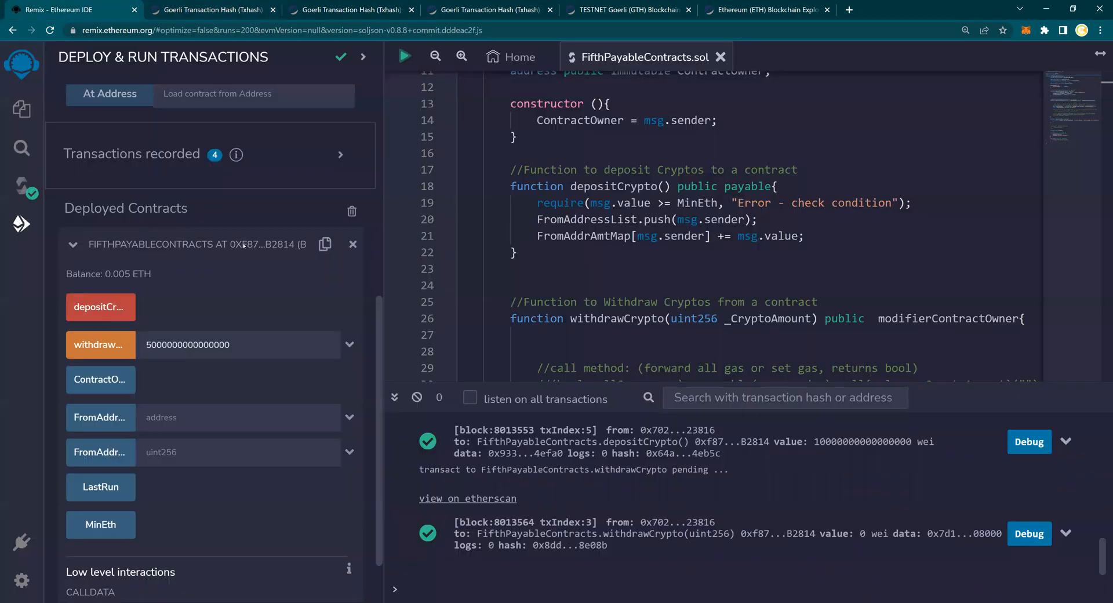
pyautogui.scroll(5, 244, 246)
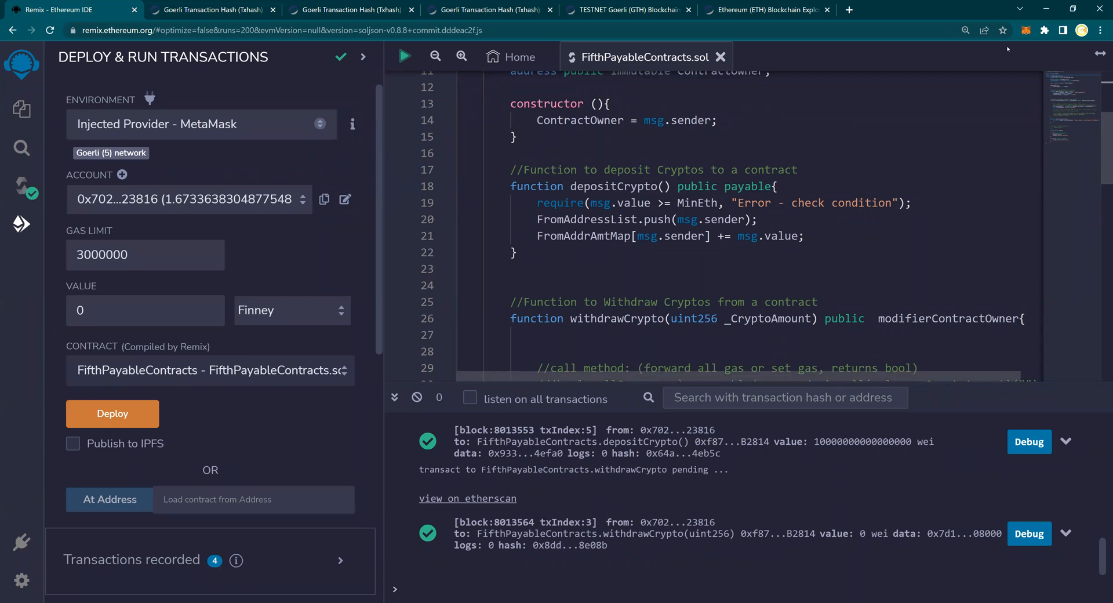
# Step: Switch MetaMask to Account 2, noting its GoerliETH balance, and close the wallet popup
pyautogui.click(1027, 32)
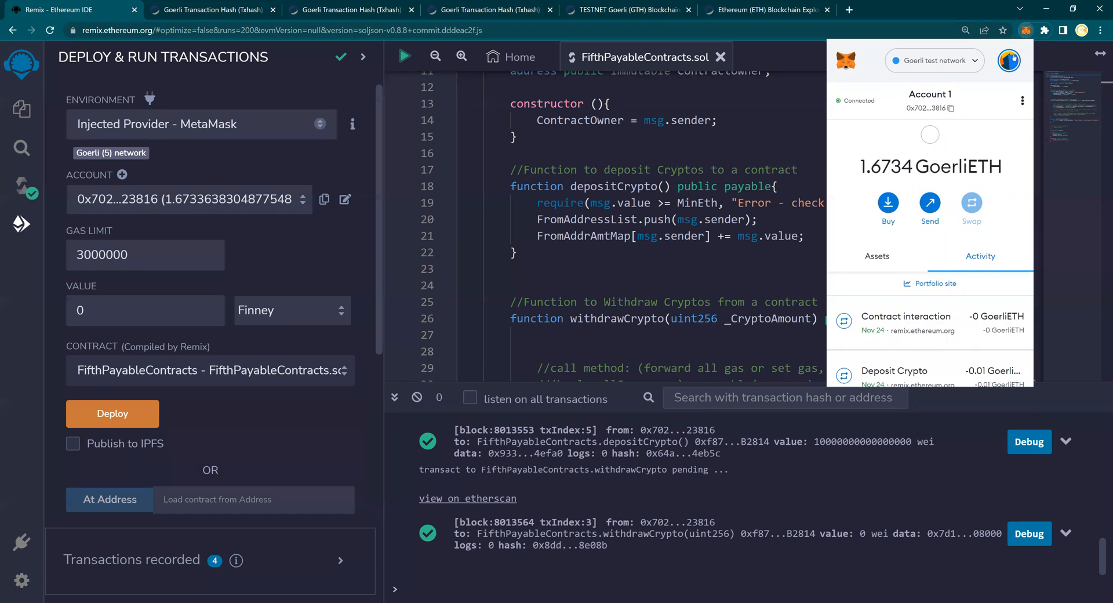
pyautogui.click(1008, 60)
pyautogui.click(904, 132)
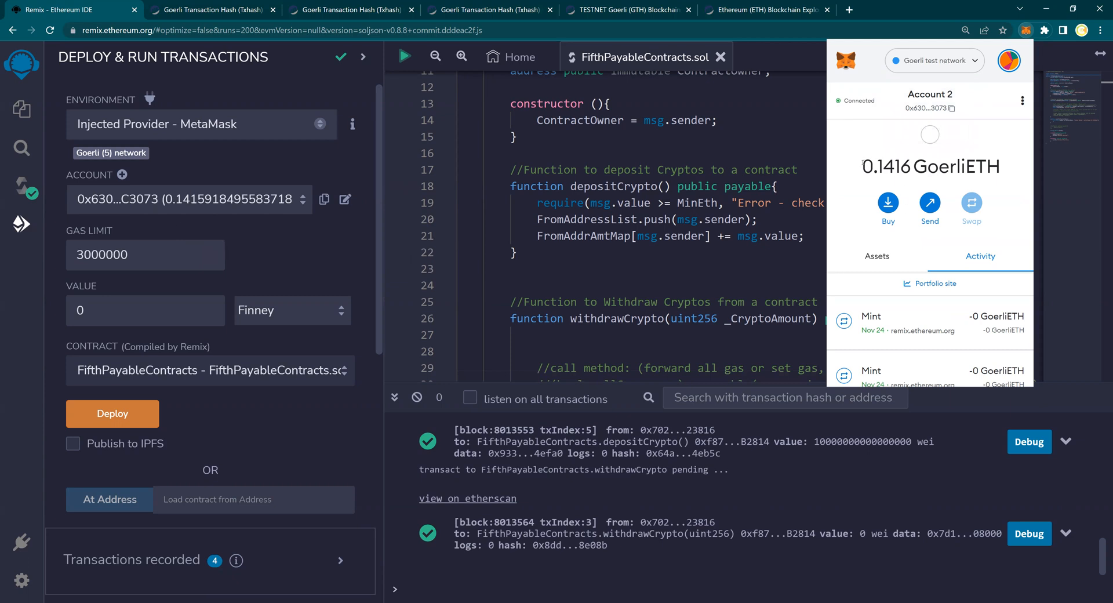
pyautogui.moveTo(862, 165); pyautogui.dragTo(987, 165)
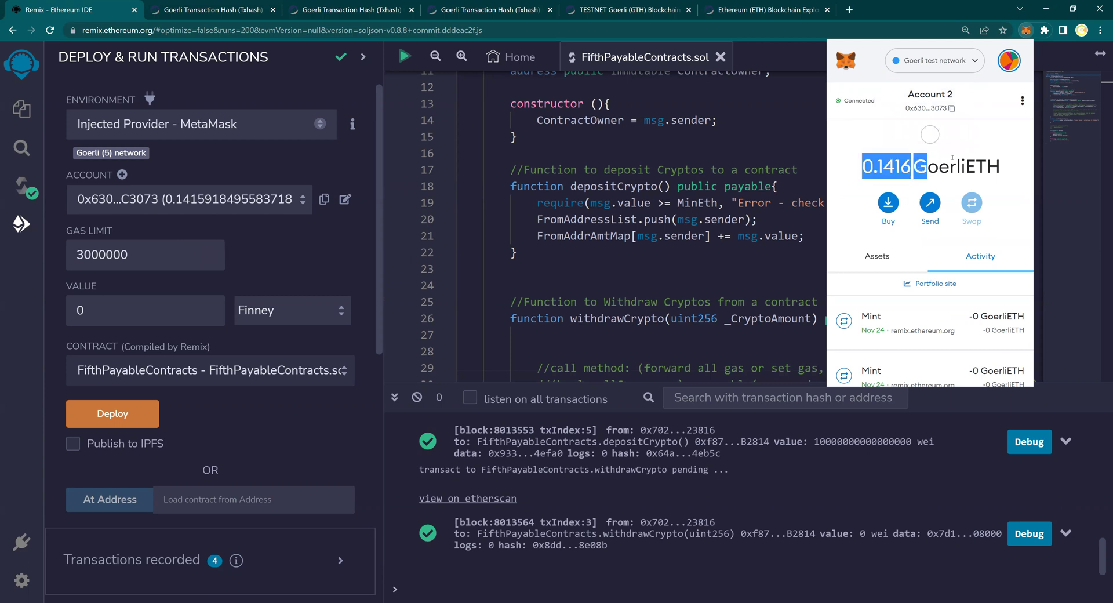
pyautogui.click(306, 248)
pyautogui.scroll(-1, 245, 429)
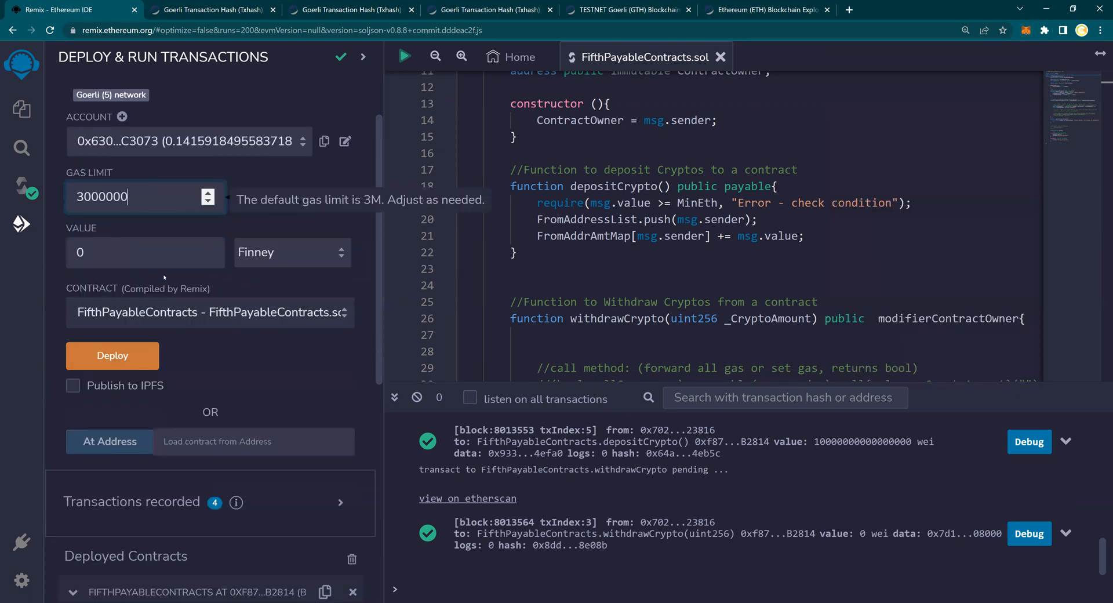
# Step: Replace the zero transaction Value, check the account list, then call ContractOwner returning the address ending 23816
pyautogui.click(154, 260)
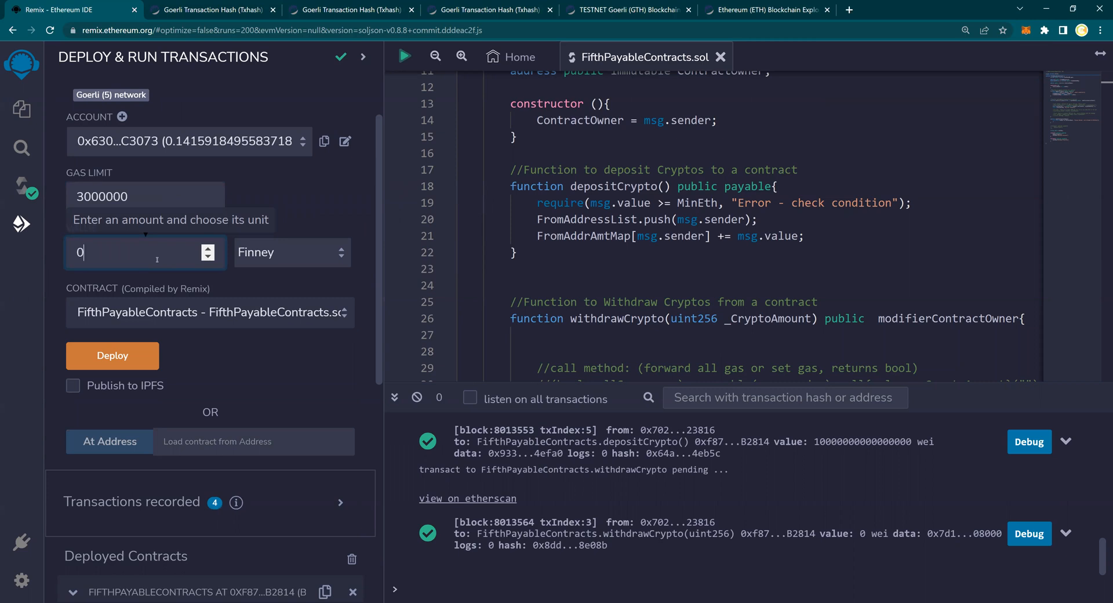
pyautogui.press('BackSpace')
pyautogui.write('75')
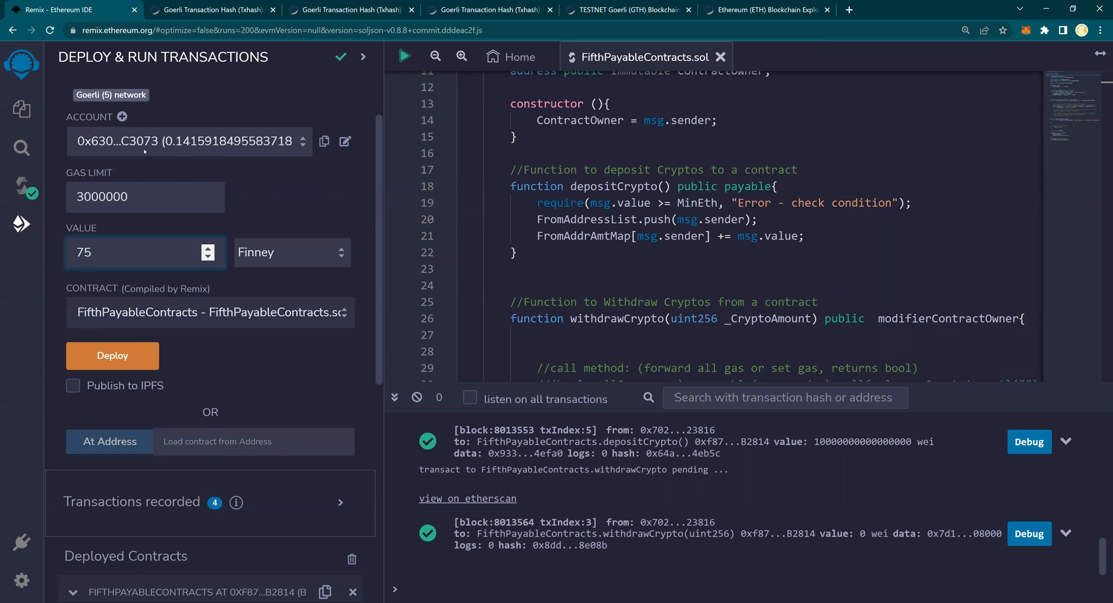
pyautogui.click(205, 148)
pyautogui.click(301, 198)
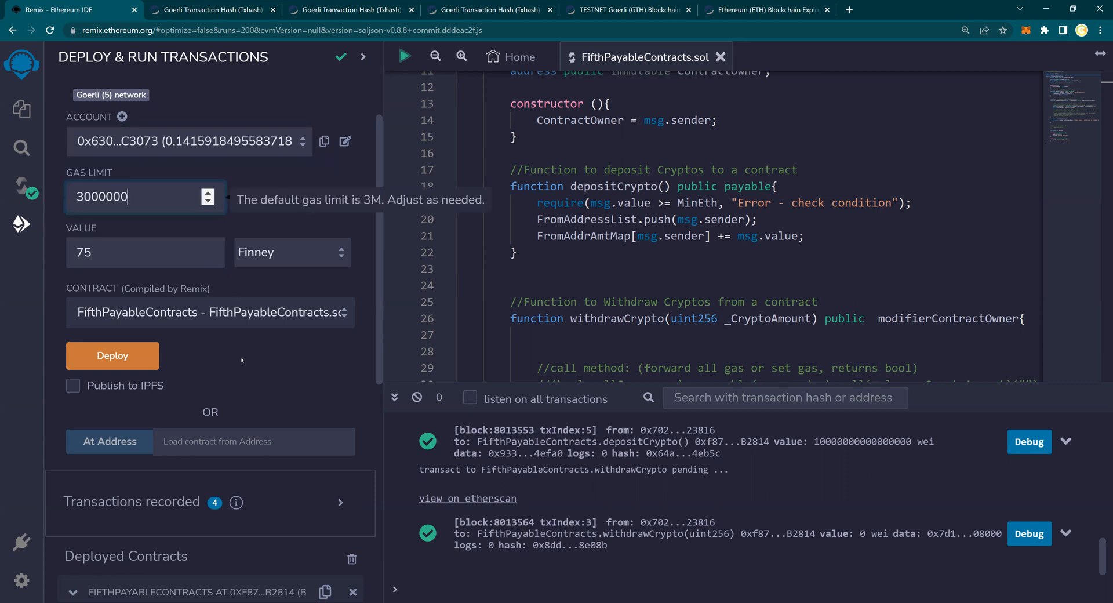
pyautogui.scroll(-1, 242, 359)
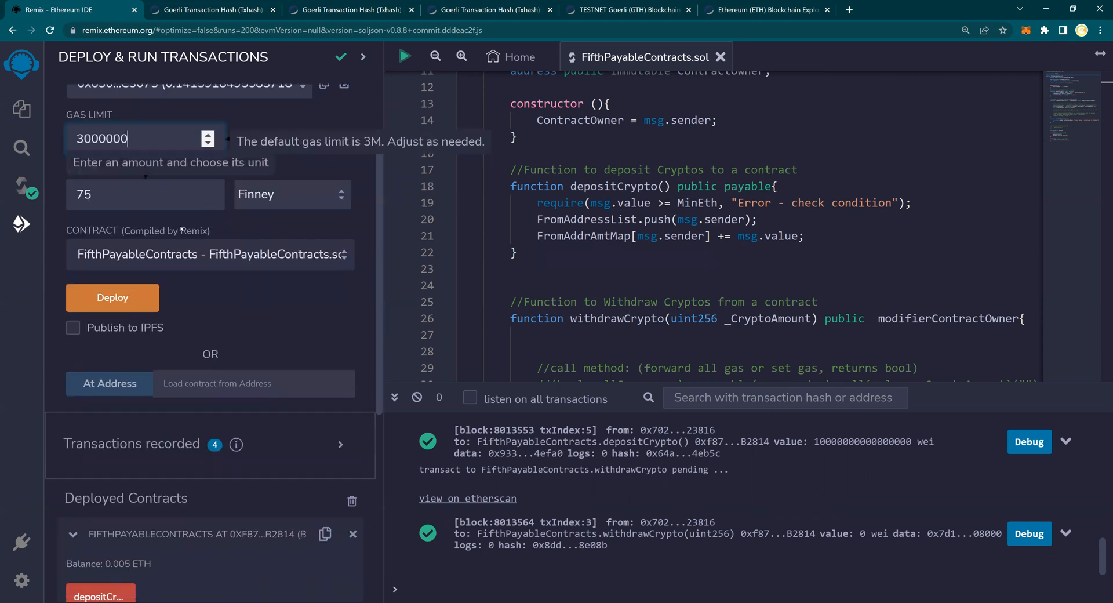
pyautogui.scroll(-1, 248, 323)
pyautogui.scroll(-1, 249, 322)
pyautogui.scroll(-1, 216, 338)
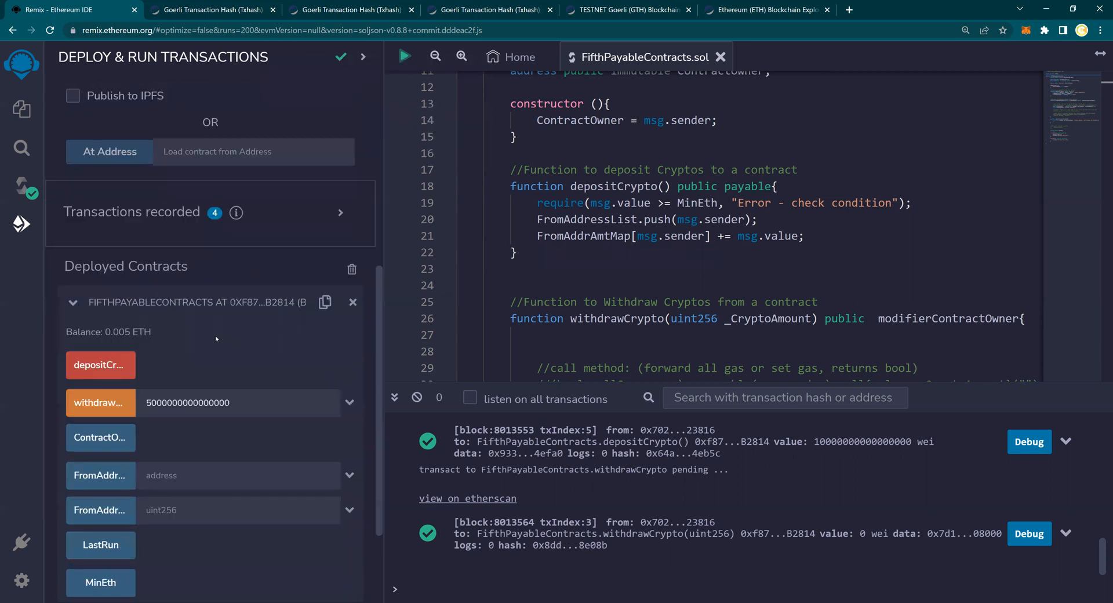
pyautogui.scroll(-2, 215, 338)
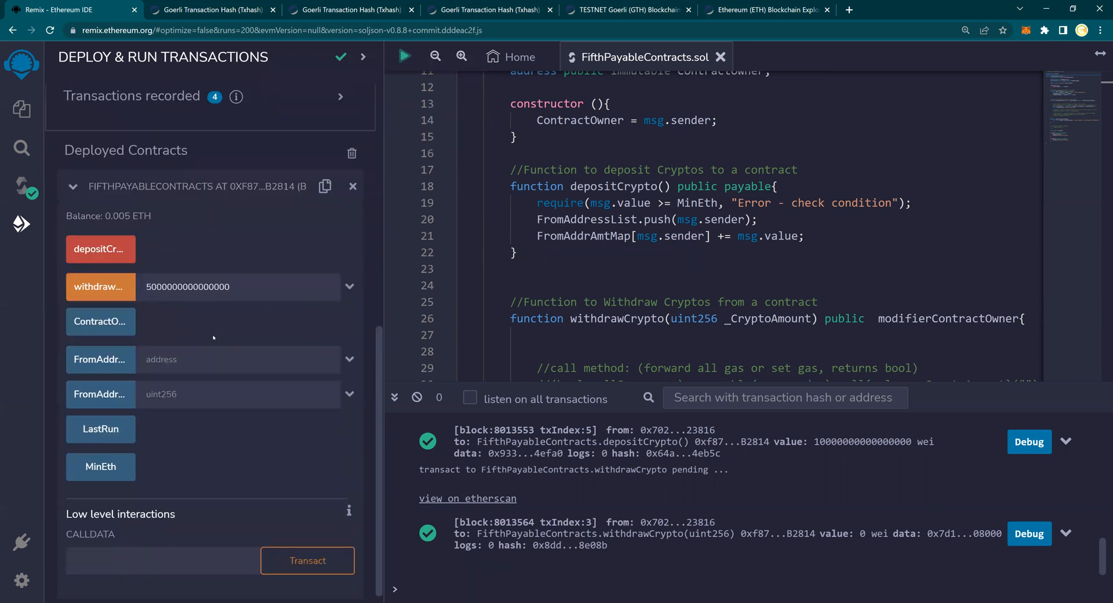
pyautogui.click(120, 316)
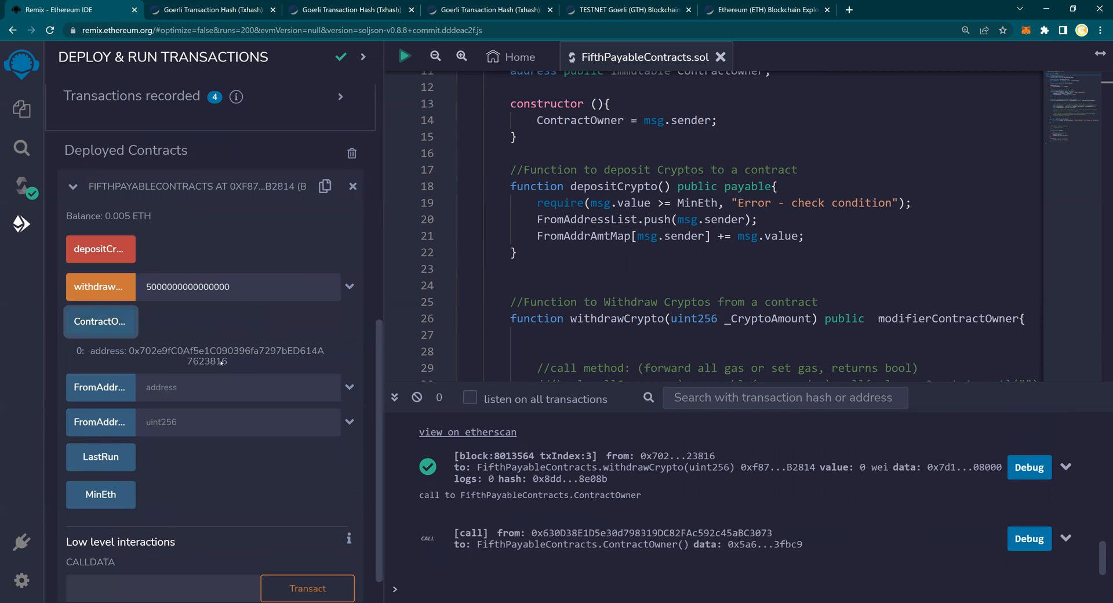
pyautogui.moveTo(200, 361); pyautogui.dragTo(228, 362)
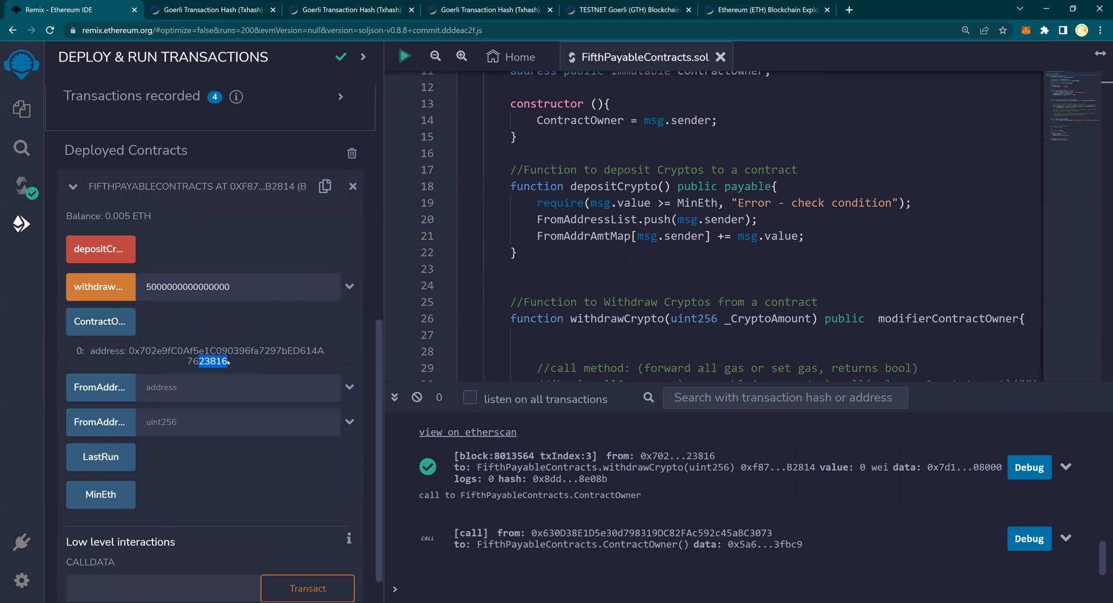
pyautogui.scroll(1, 228, 361)
pyautogui.scroll(1, 228, 356)
pyautogui.scroll(4, 226, 338)
pyautogui.scroll(1, 225, 317)
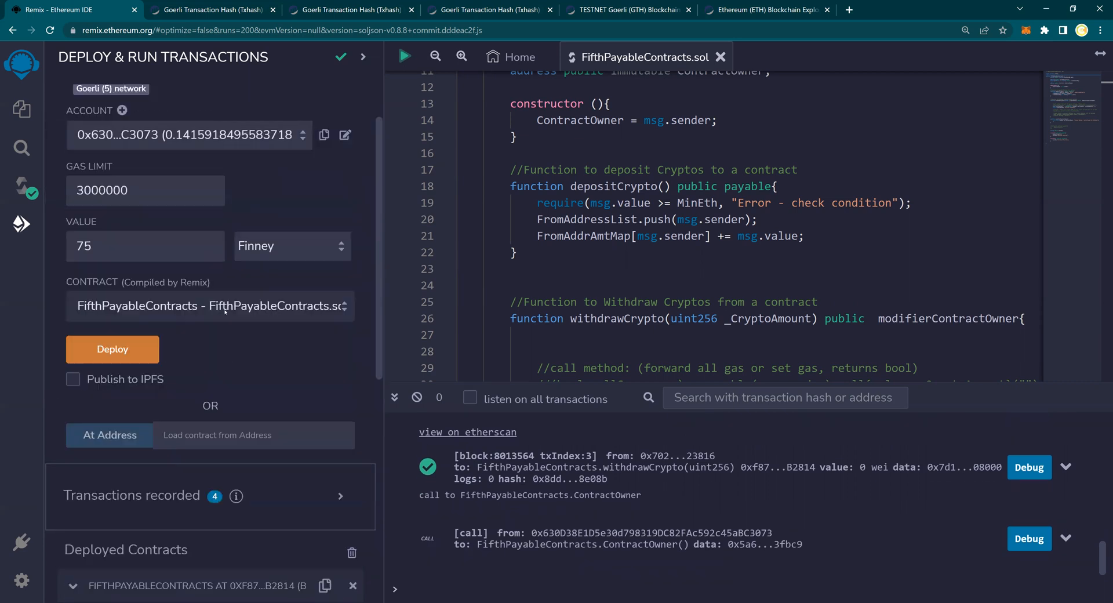
pyautogui.scroll(1, 225, 319)
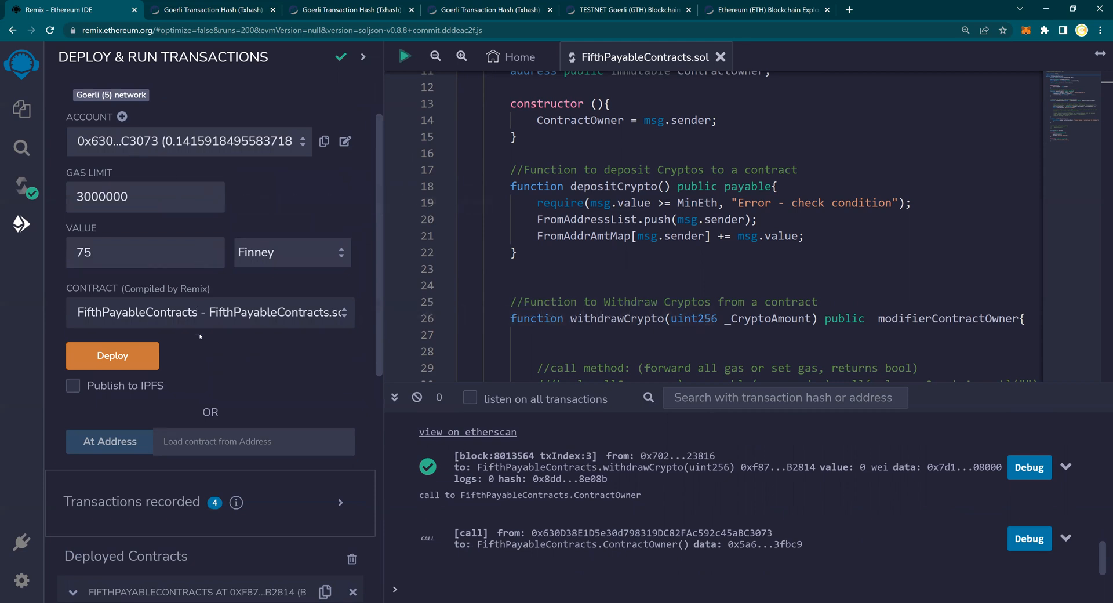
pyautogui.click(576, 186)
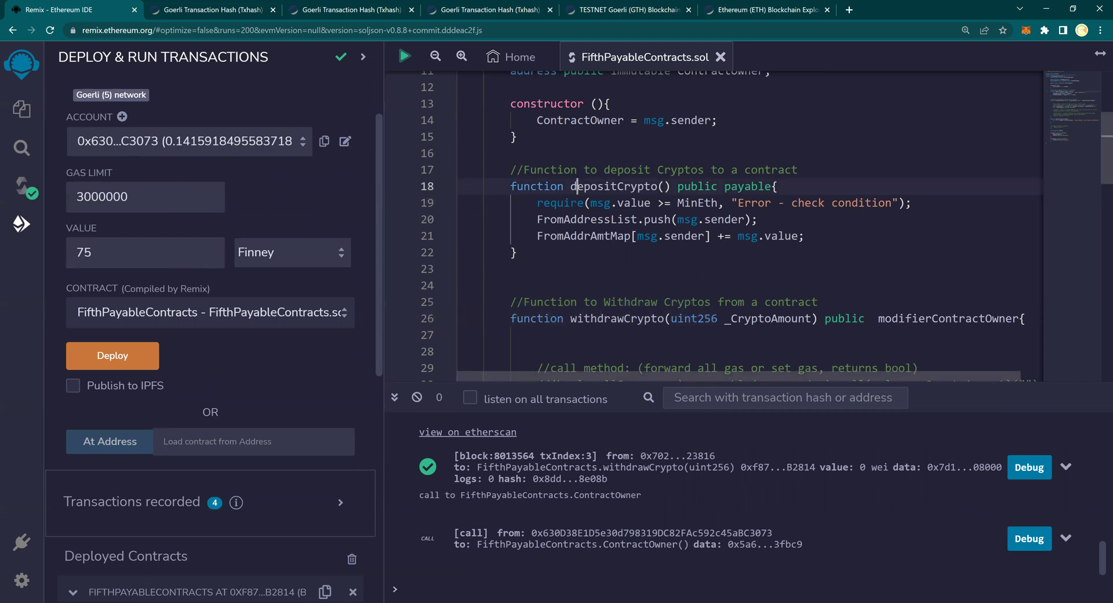
pyautogui.click(617, 319)
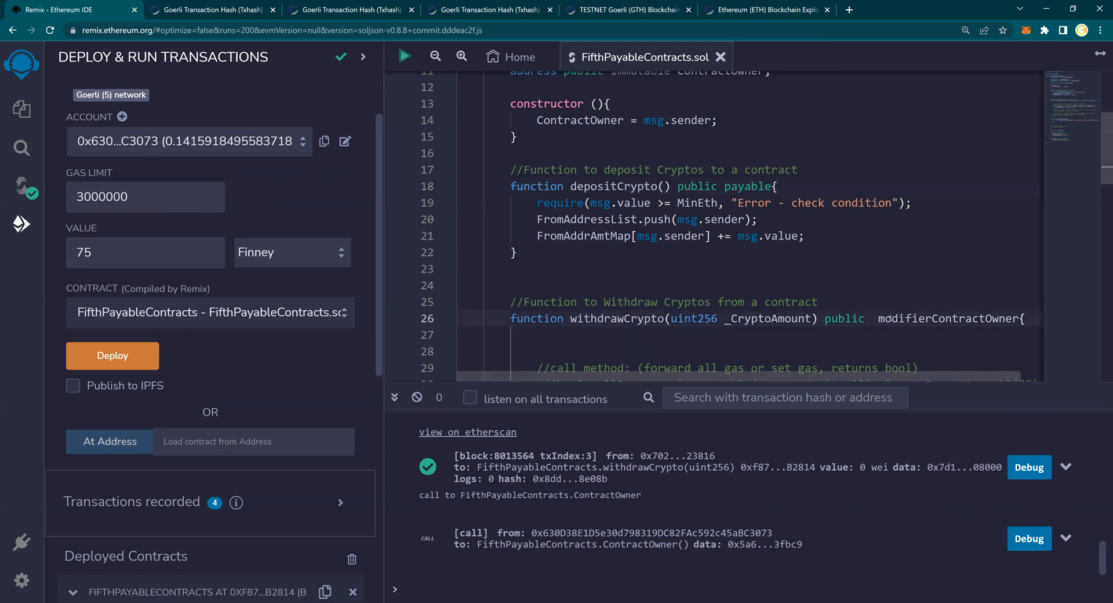
pyautogui.scroll(-2, 617, 325)
pyautogui.scroll(-2, 924, 144)
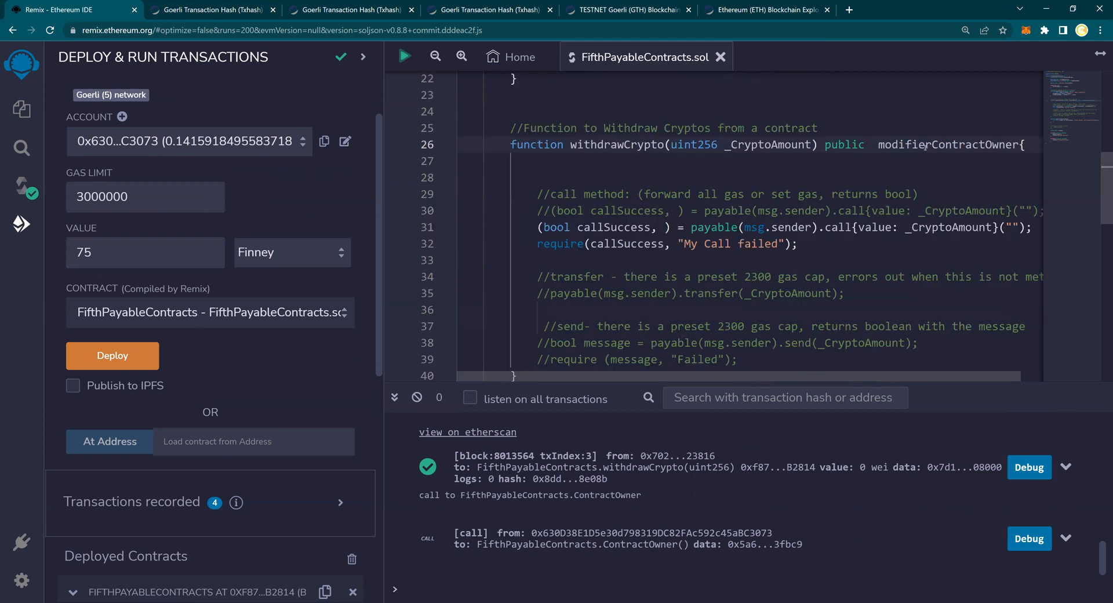
pyautogui.doubleClick(924, 144)
pyautogui.scroll(-4, 861, 209)
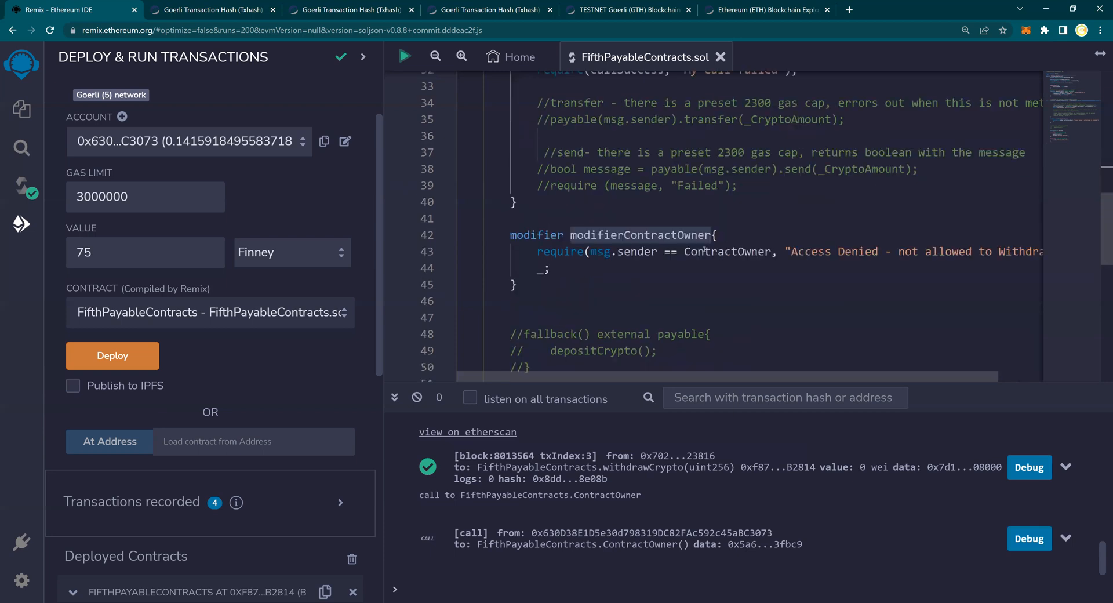
pyautogui.doubleClick(700, 251)
pyautogui.scroll(2, 705, 250)
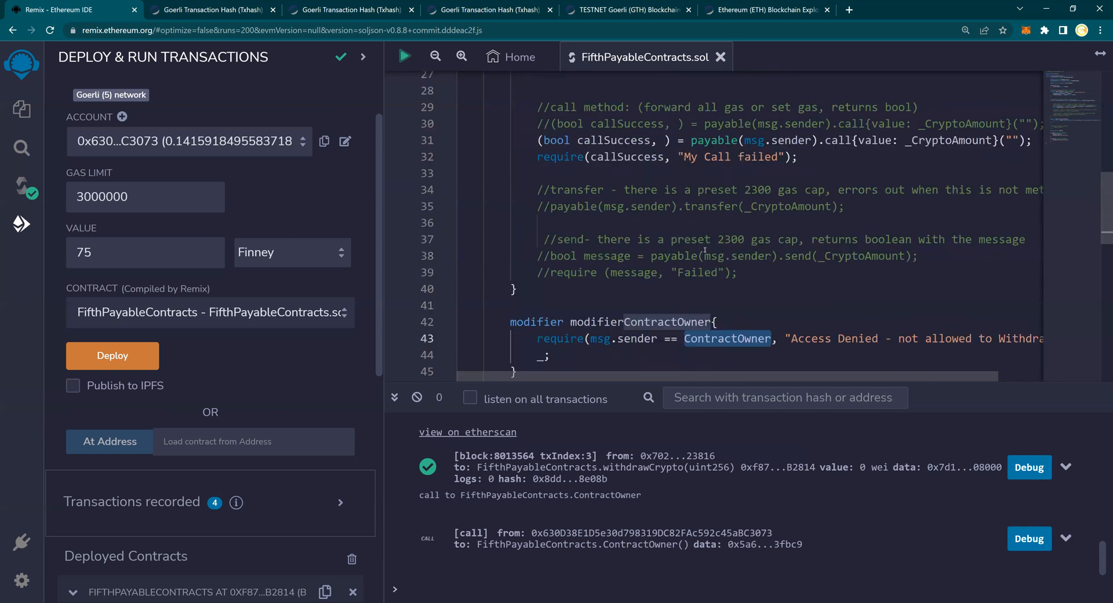
pyautogui.scroll(2, 705, 251)
pyautogui.scroll(-2, 196, 326)
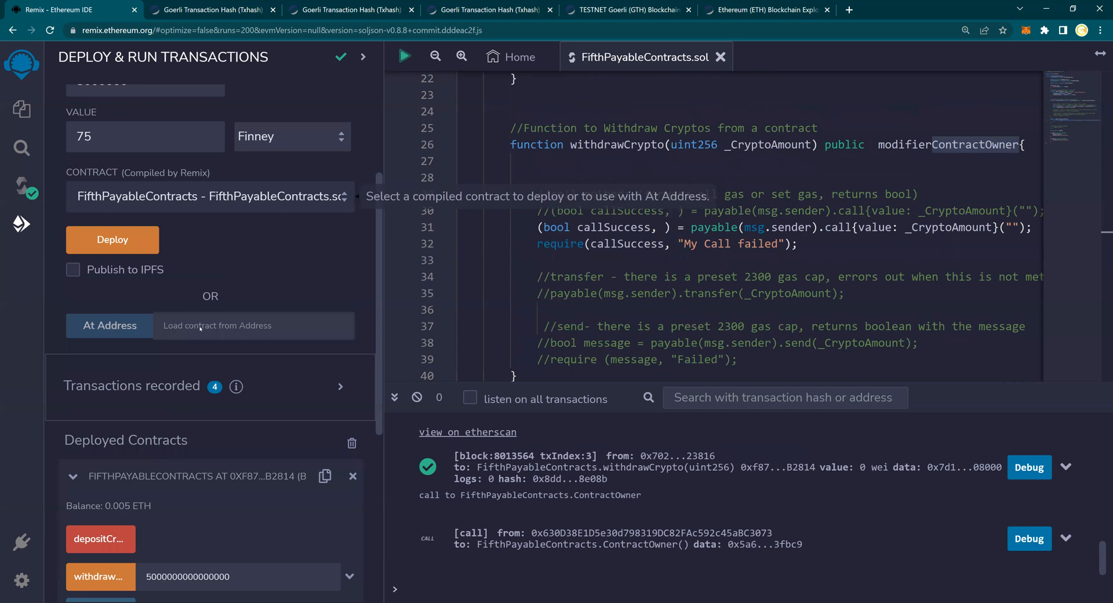
pyautogui.scroll(-3, 179, 356)
# Step: Send the 75 Finney depositCrypto transaction to the contract from Account 2
pyautogui.click(106, 366)
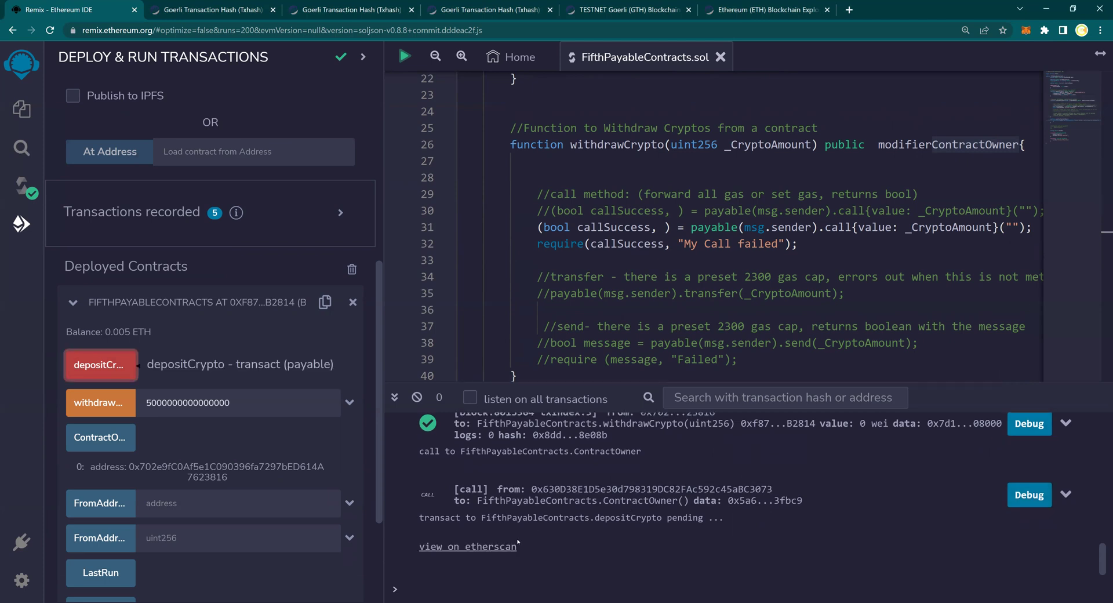
# Step: Follow the 0.075 Ether deposit to Success on Etherscan and reload the contract page showing 0.08 Ether
pyautogui.click(482, 547)
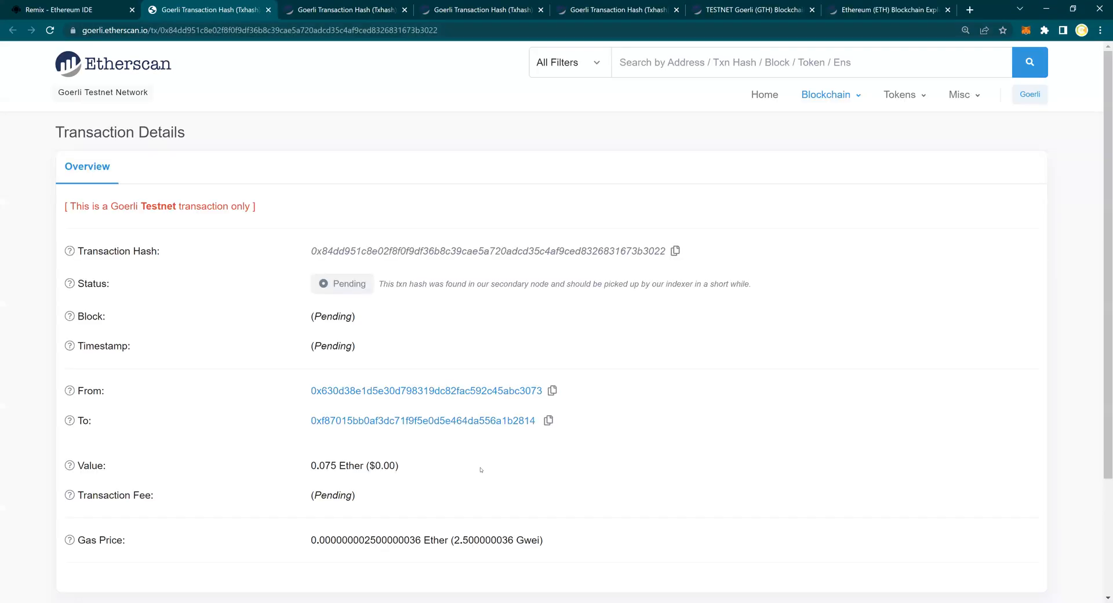
pyautogui.scroll(-1, 365, 425)
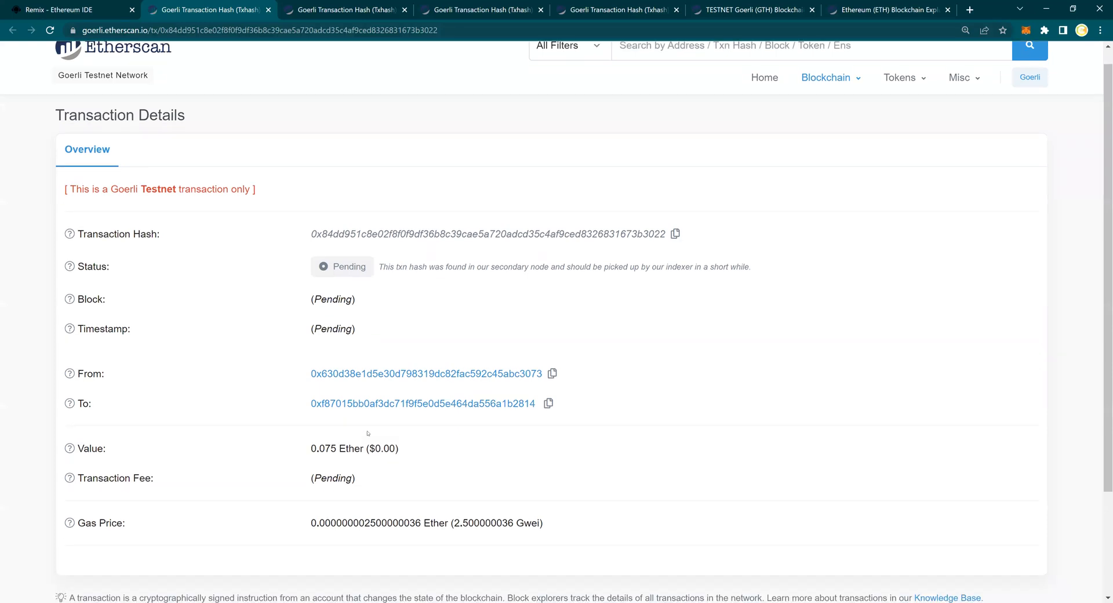
pyautogui.scroll(-1, 348, 403)
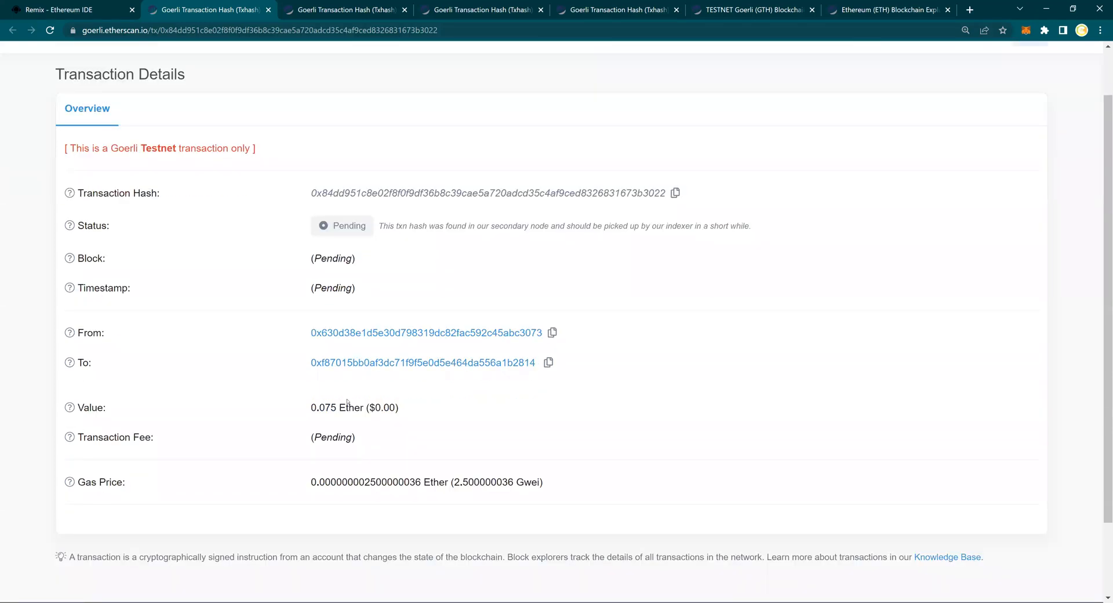
pyautogui.click(333, 11)
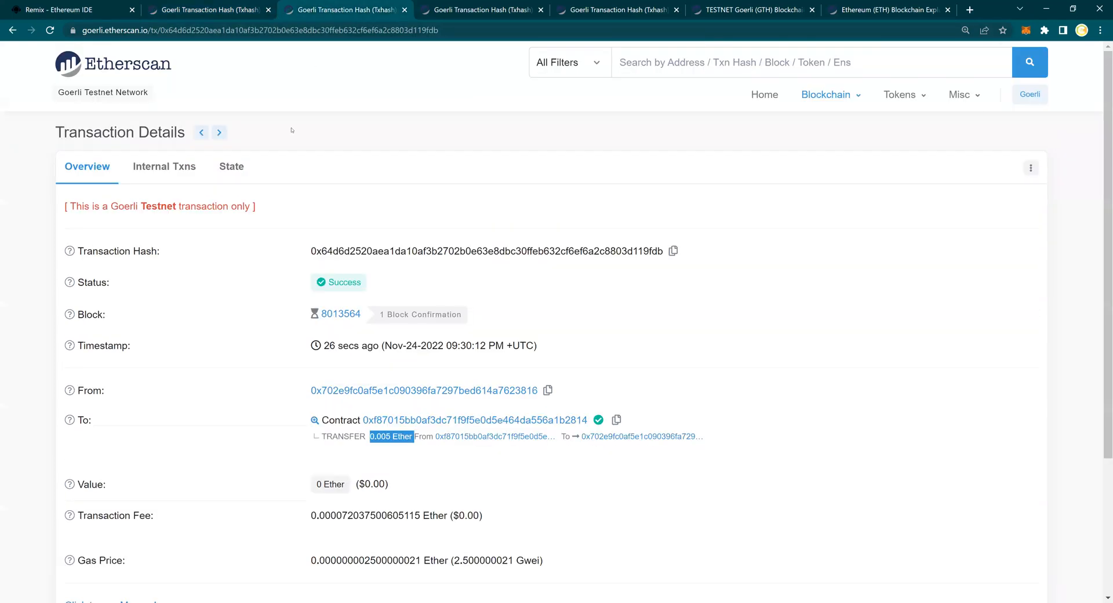
pyautogui.click(425, 420)
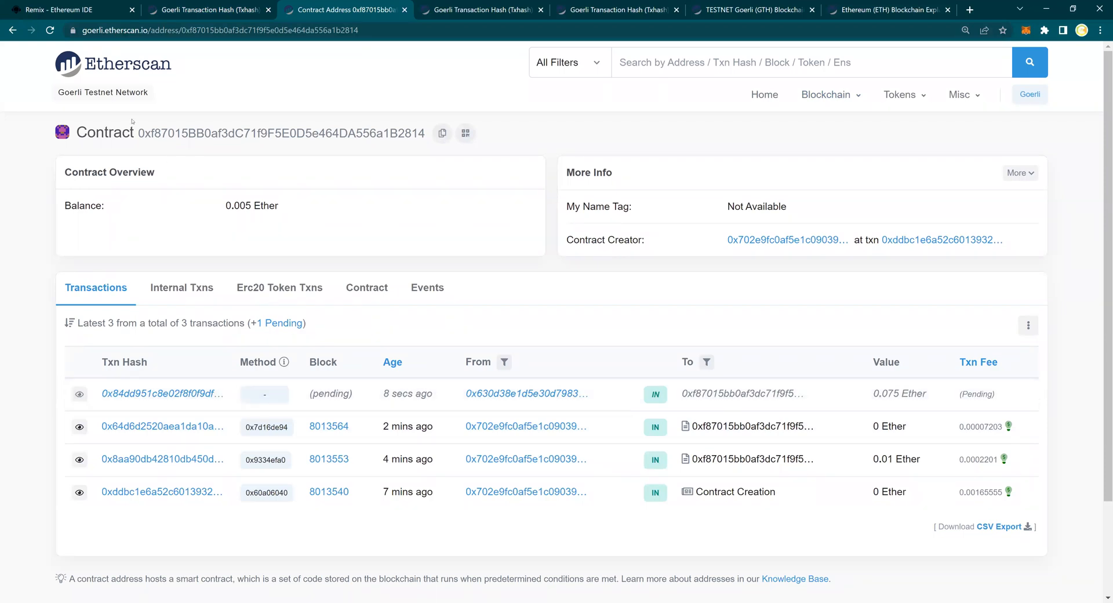
pyautogui.press('F5')
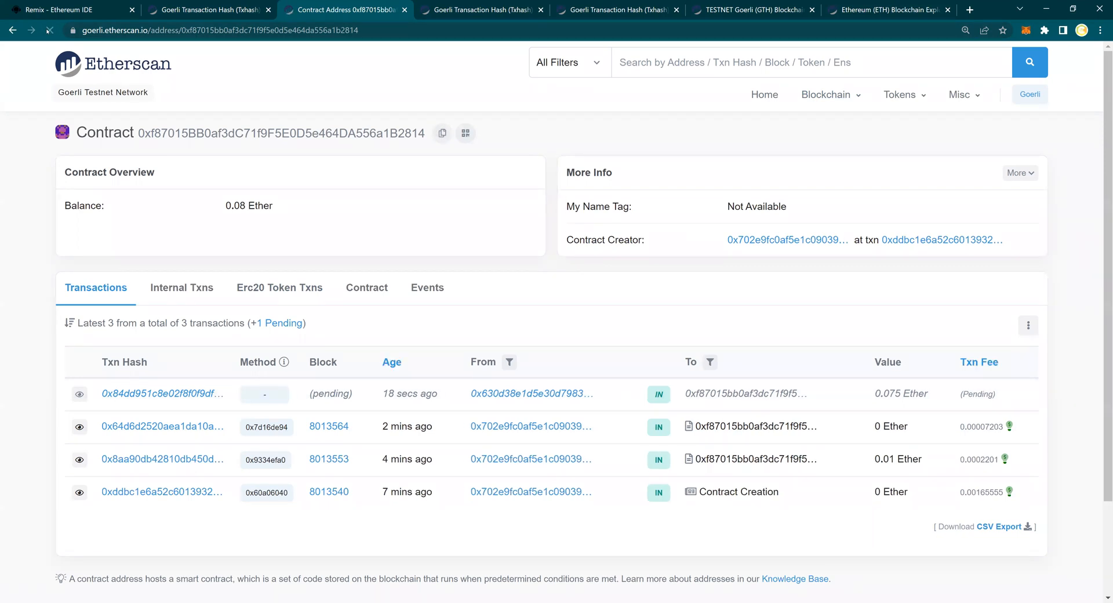
pyautogui.click(204, 9)
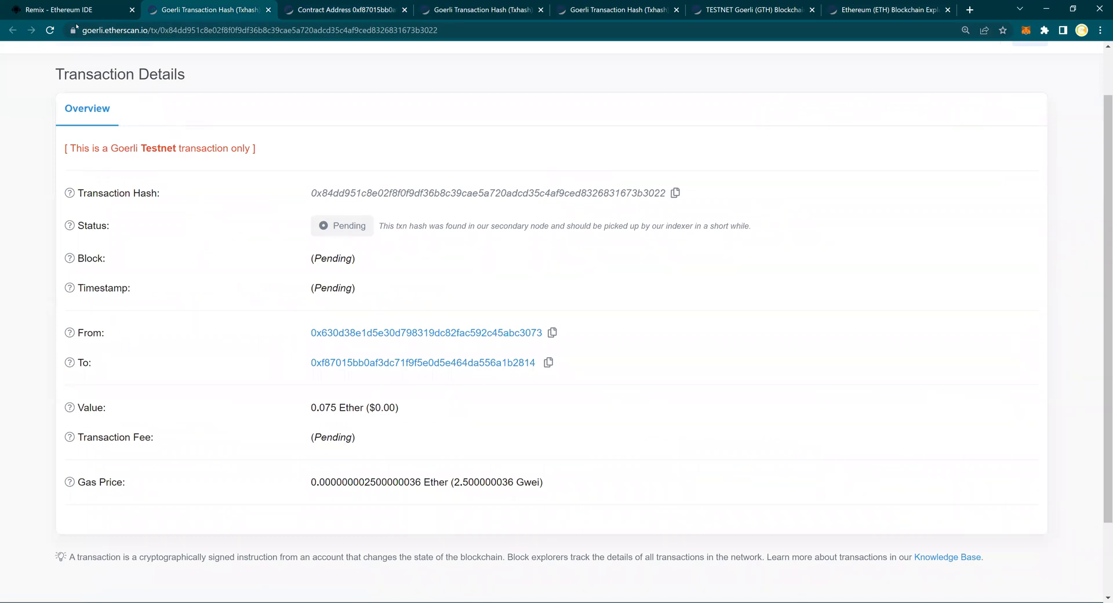
pyautogui.press('F5')
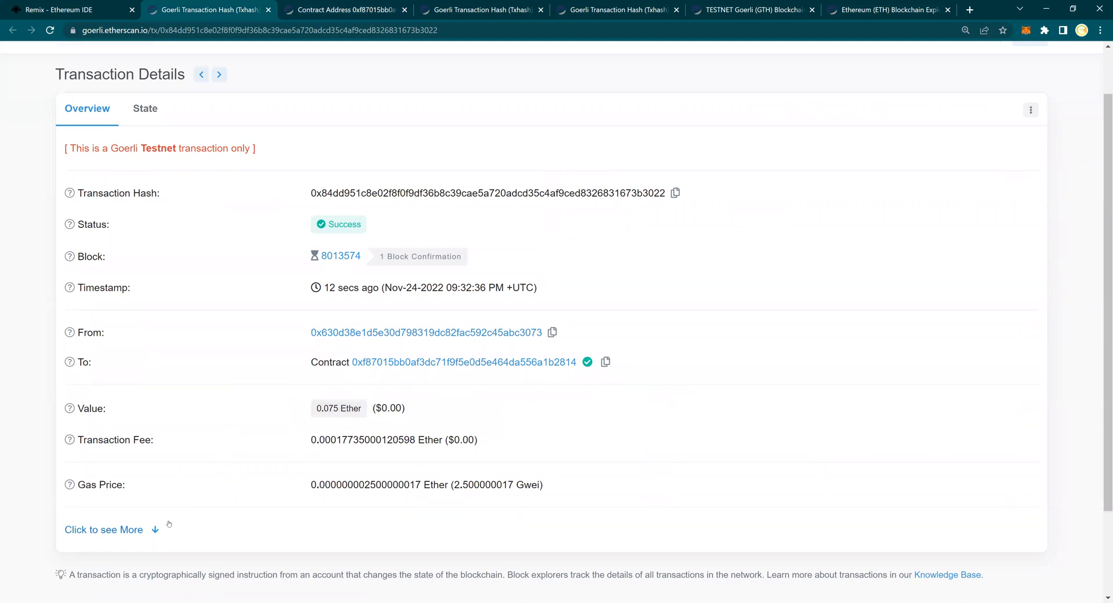
pyautogui.click(339, 9)
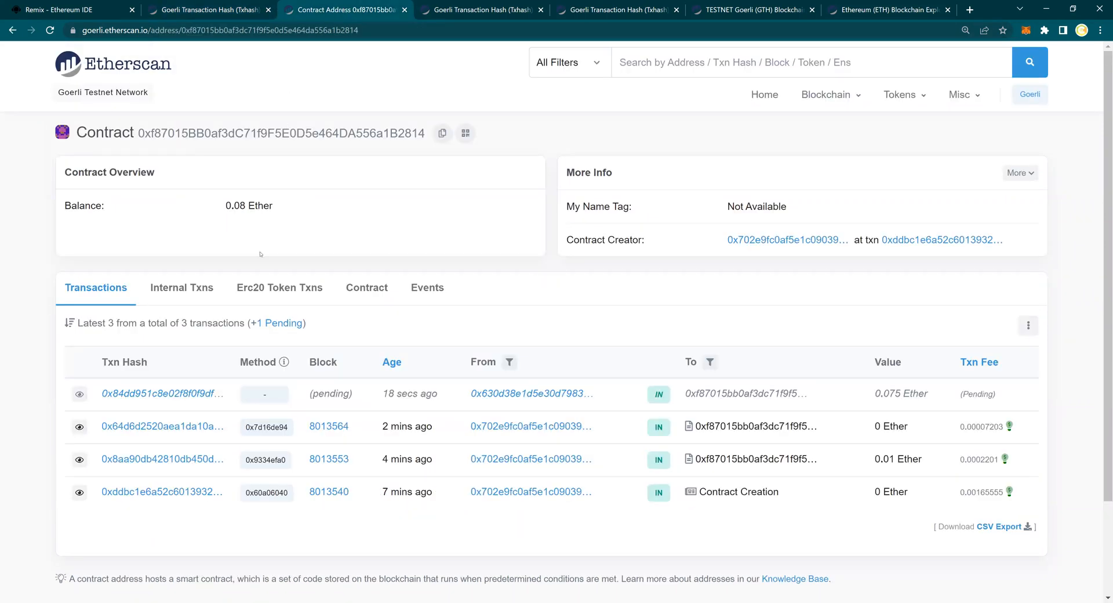
pyautogui.click(50, 29)
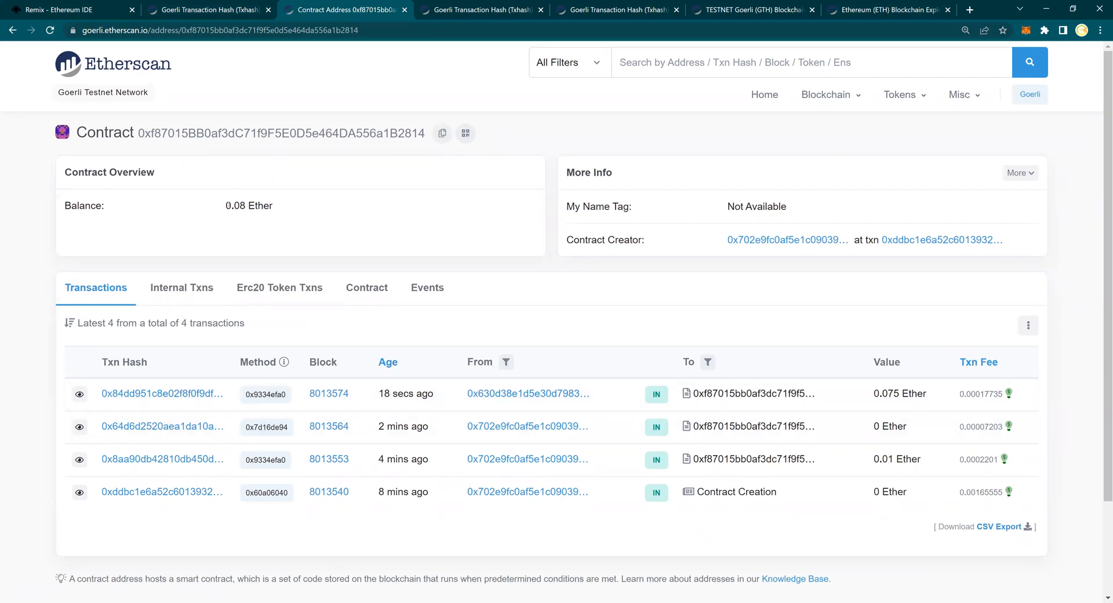
pyautogui.moveTo(226, 205); pyautogui.dragTo(281, 209)
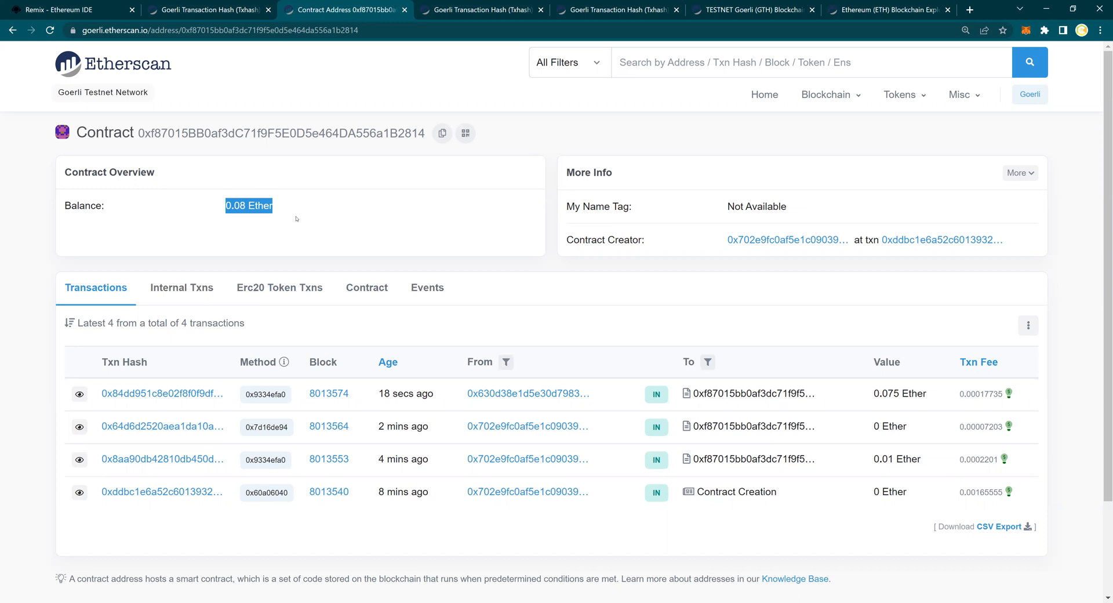
# Step: Back in Remix, attempt withdrawCrypto as non-owner, triggering the Access Denied gas estimation failure
pyautogui.click(75, 11)
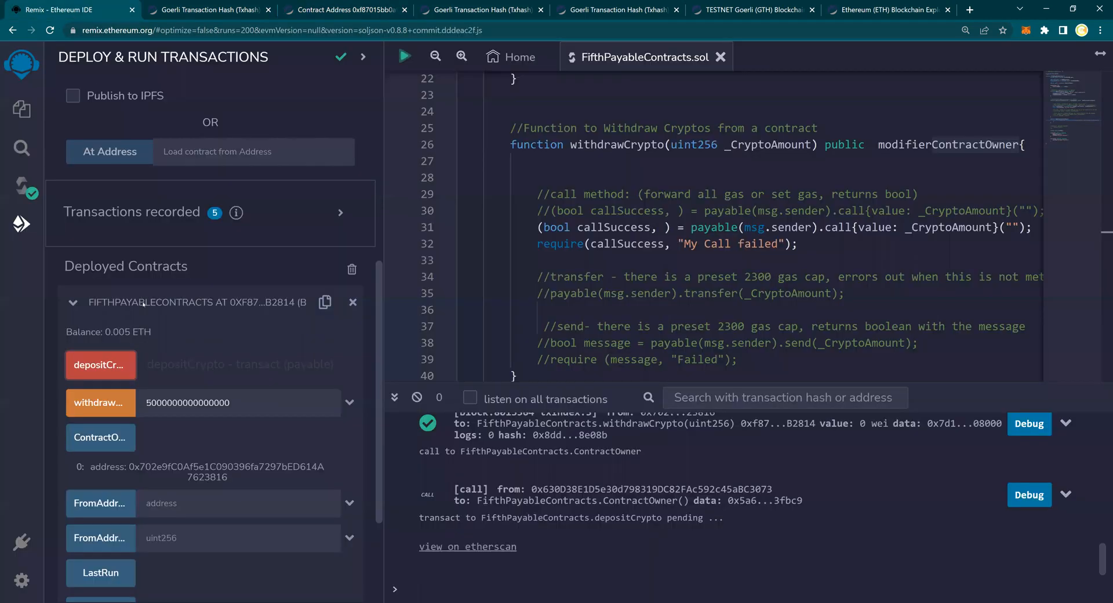
pyautogui.scroll(-1, 208, 423)
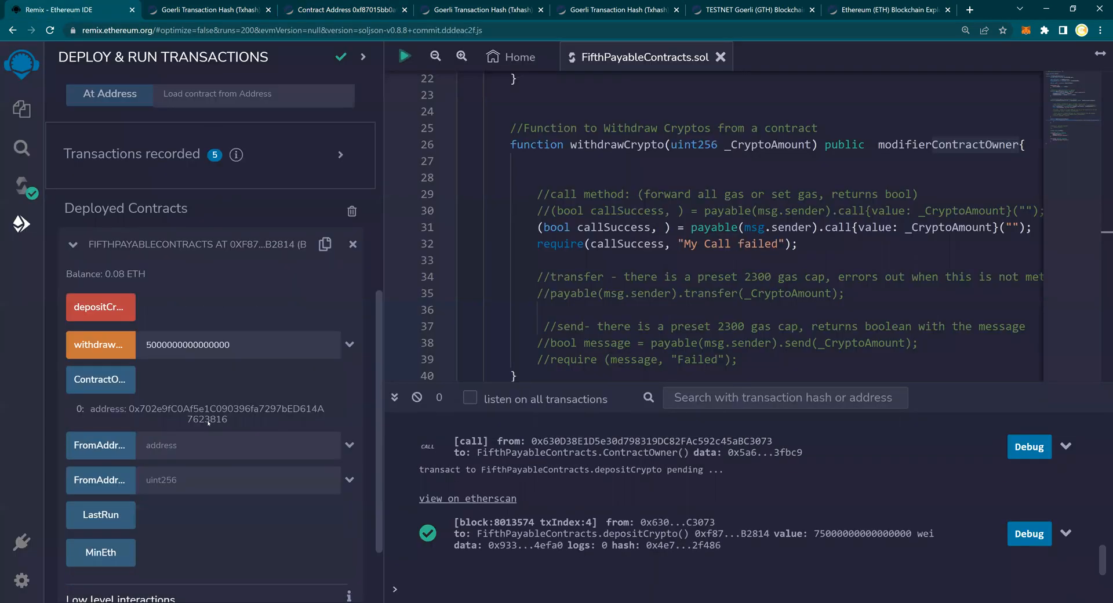
pyautogui.moveTo(229, 420); pyautogui.dragTo(204, 419)
pyautogui.scroll(3, 230, 420)
pyautogui.scroll(1, 229, 422)
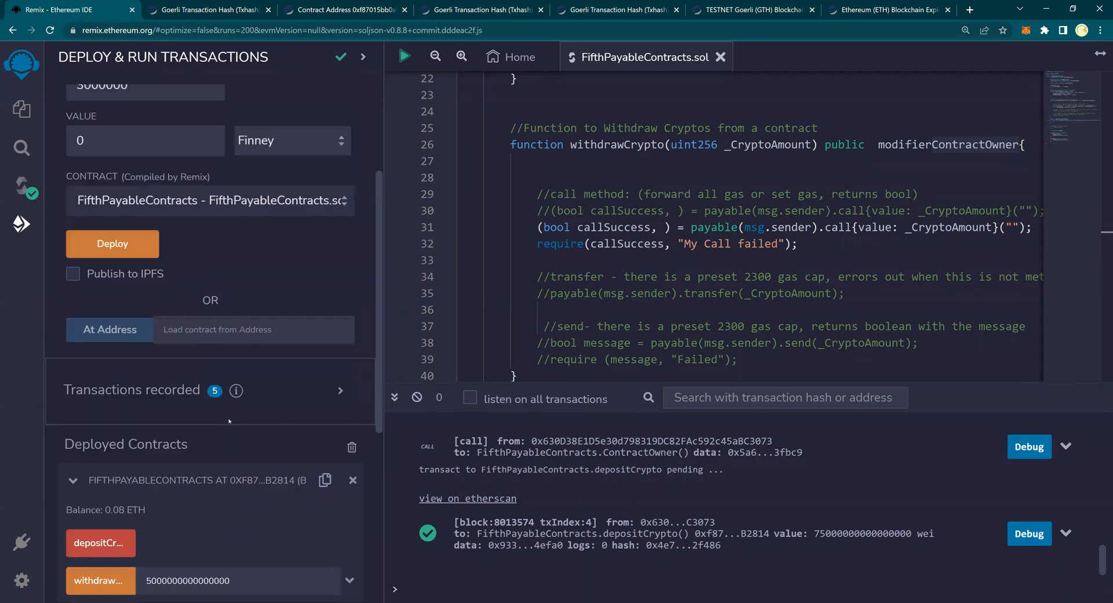
pyautogui.scroll(2, 192, 374)
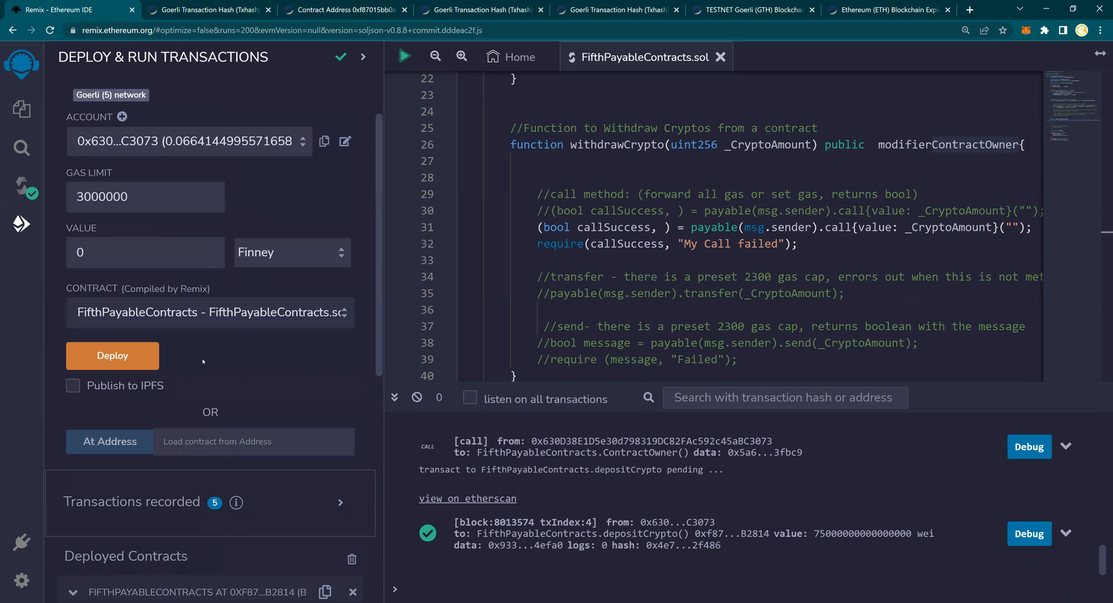
pyautogui.scroll(-1, 203, 361)
pyautogui.scroll(-1, 203, 360)
pyautogui.scroll(-2, 203, 361)
pyautogui.scroll(-1, 203, 360)
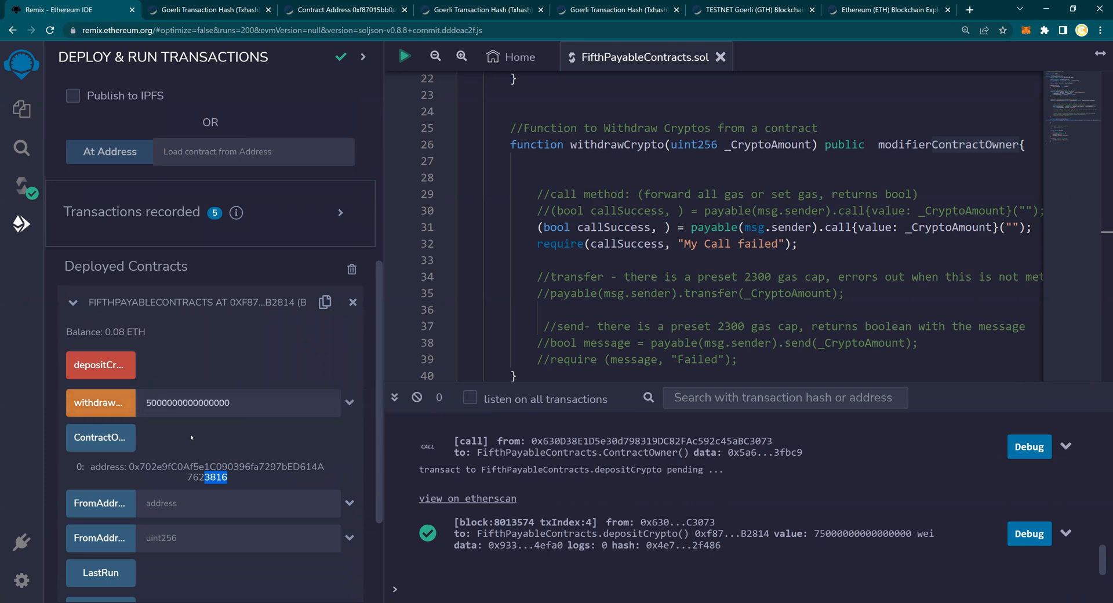
pyautogui.click(100, 402)
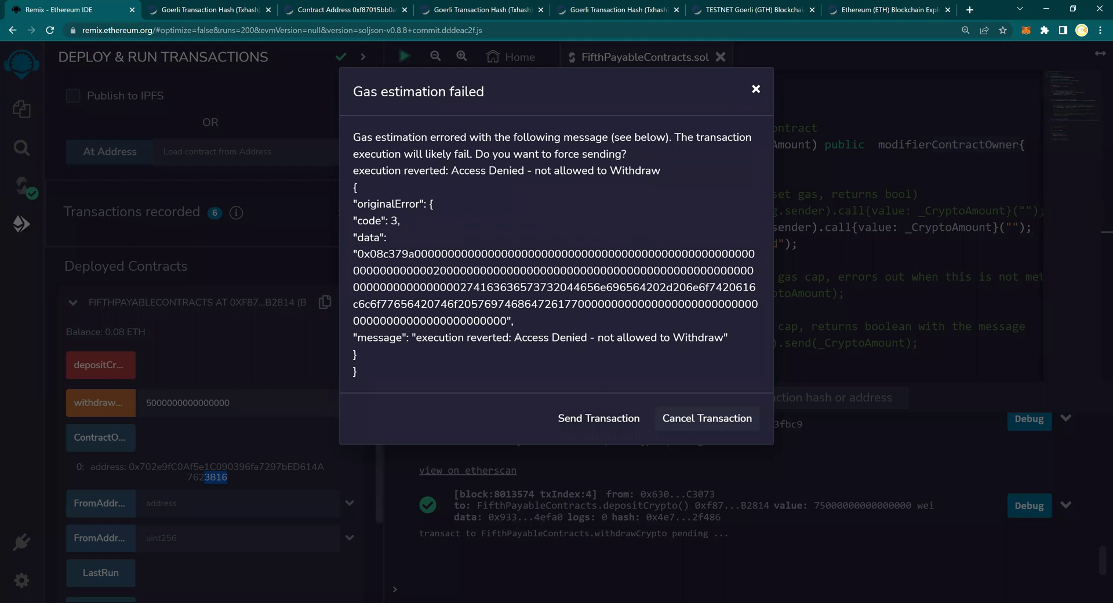
# Step: Review the 'Access Denied' gas-estimation failure and force-send the withdrawCrypto transaction anyway
pyautogui.moveTo(515, 336); pyautogui.dragTo(714, 337)
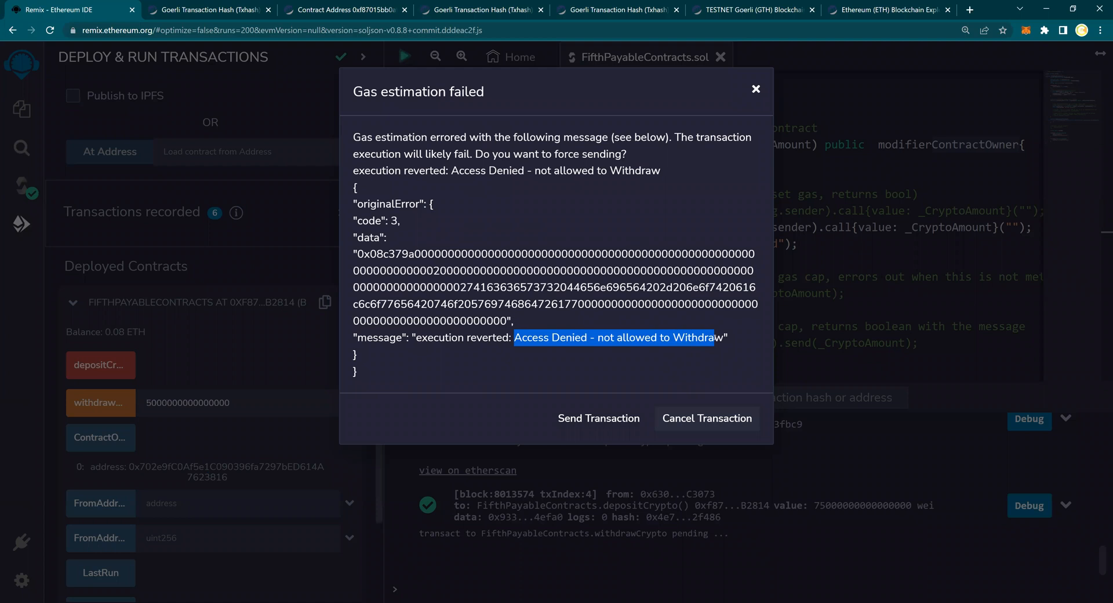
pyautogui.click(714, 337)
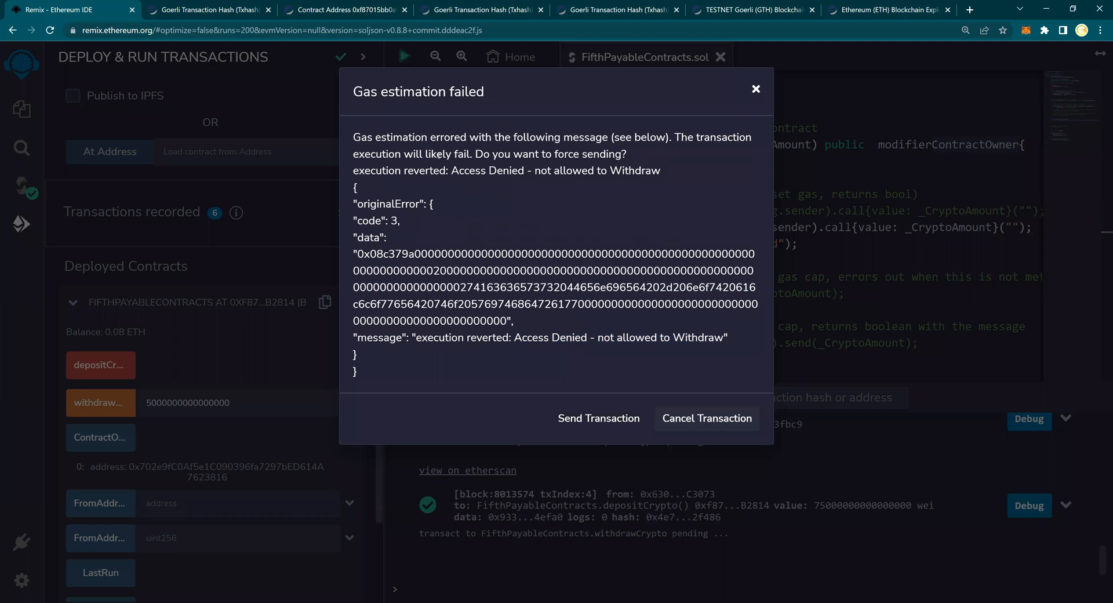
pyautogui.tripleClick(439, 154)
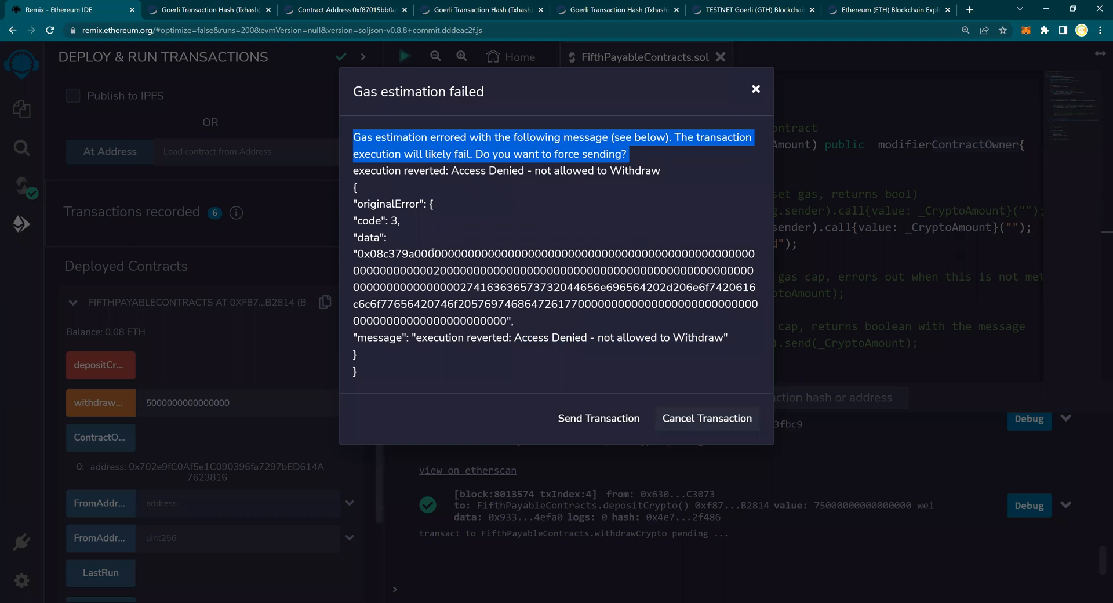
pyautogui.click(433, 250)
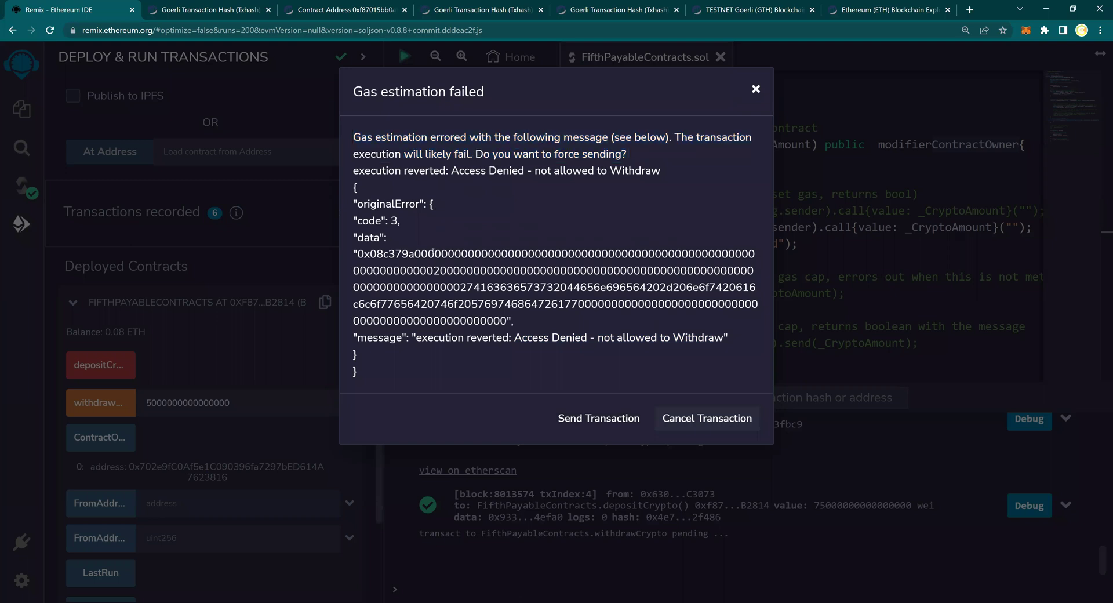
pyautogui.click(614, 415)
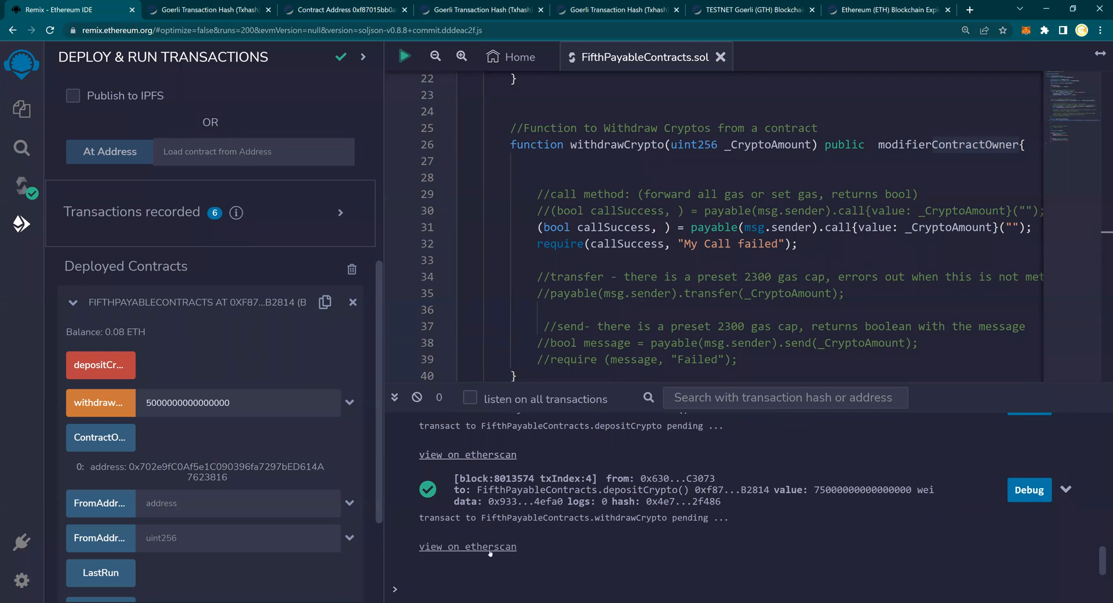
# Step: View the pending withdrawal on Etherscan and read its failed status 'Access Denied - not allowed to Withdraw'
pyautogui.click(488, 547)
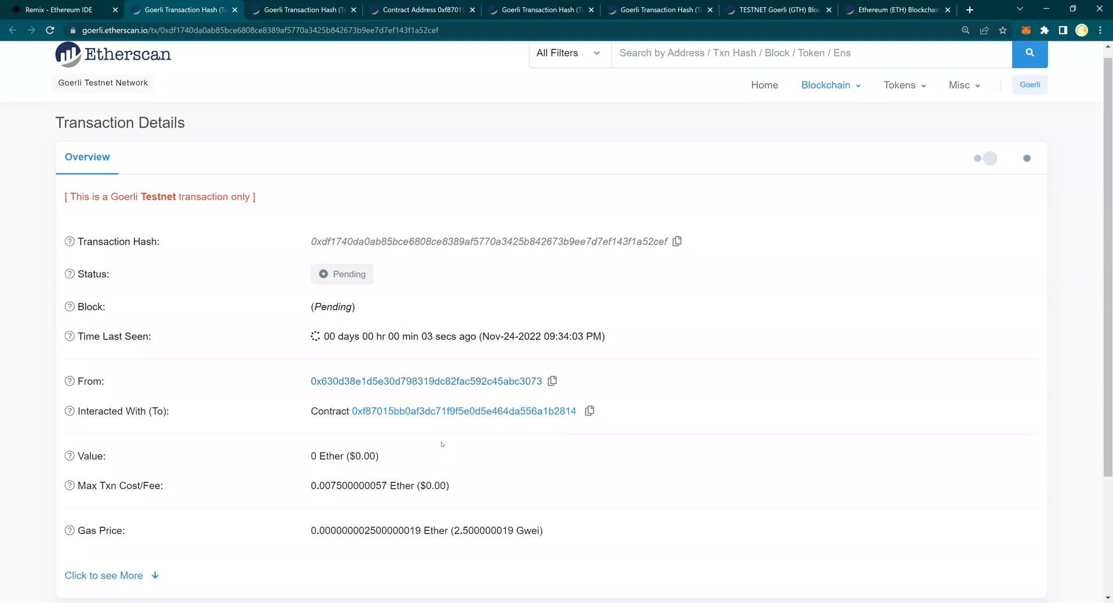
pyautogui.scroll(-1, 444, 434)
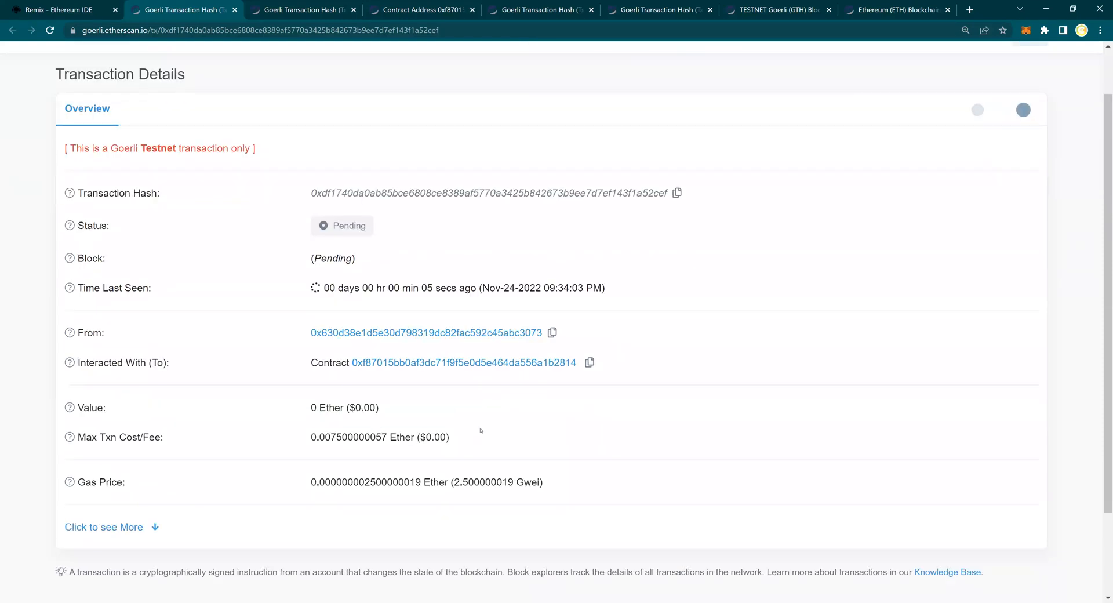
pyautogui.tripleClick(351, 439)
pyautogui.click(130, 526)
pyautogui.scroll(-1, 244, 424)
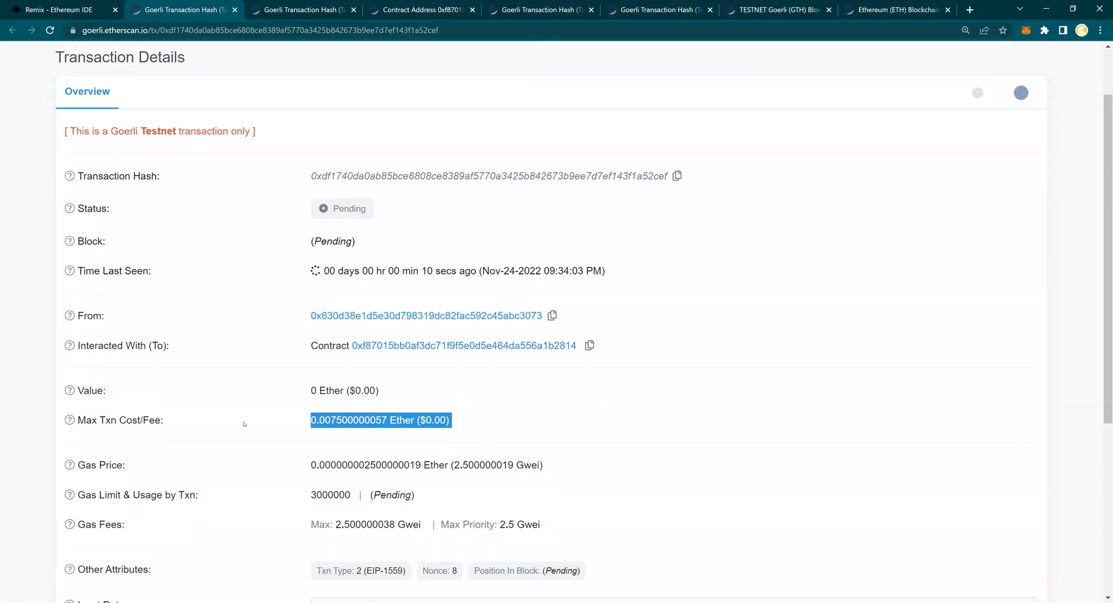
pyautogui.scroll(-2, 245, 424)
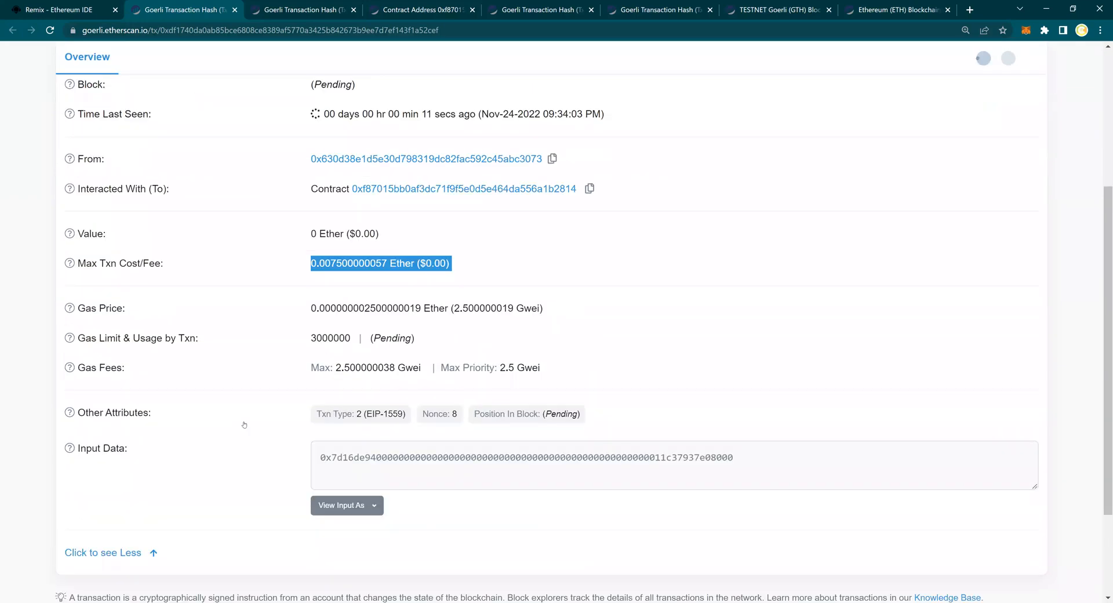
pyautogui.scroll(-1, 244, 424)
pyautogui.scroll(4, 244, 424)
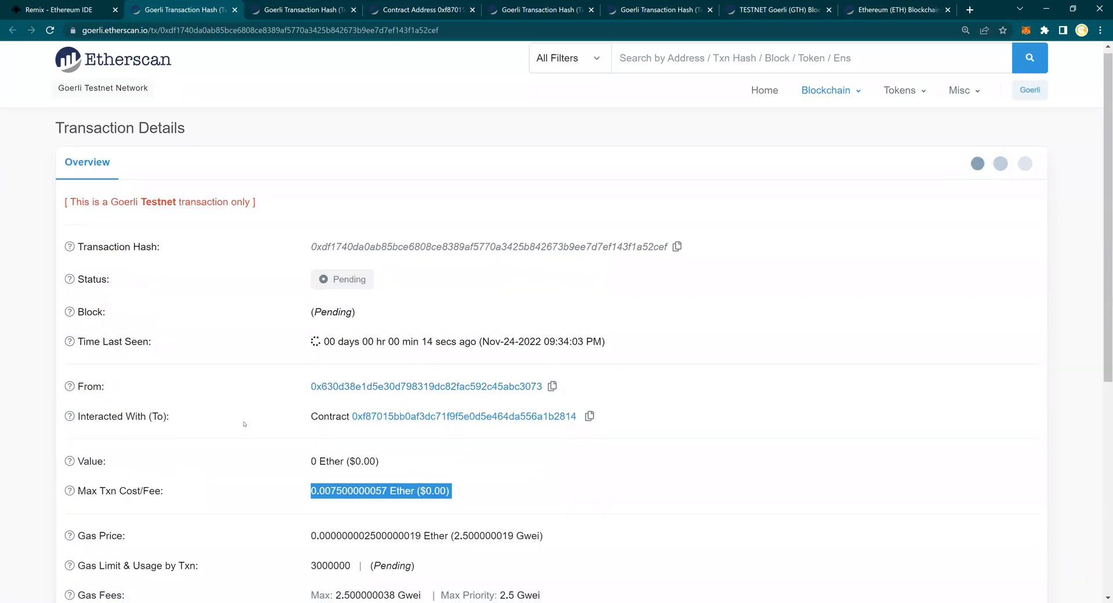
pyautogui.scroll(-1, 244, 423)
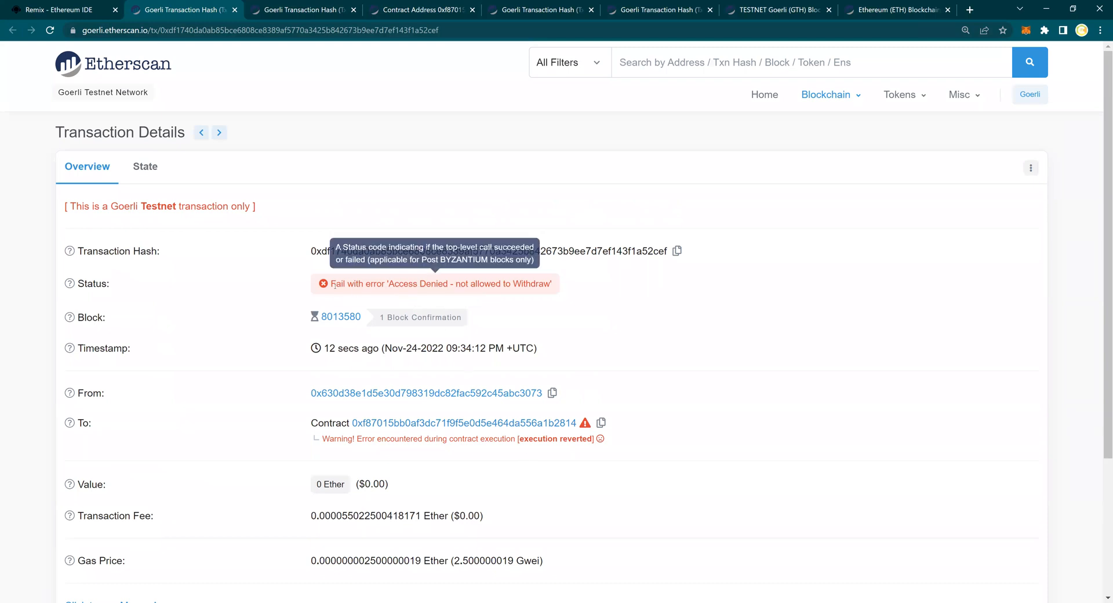
pyautogui.moveTo(330, 283); pyautogui.dragTo(551, 283)
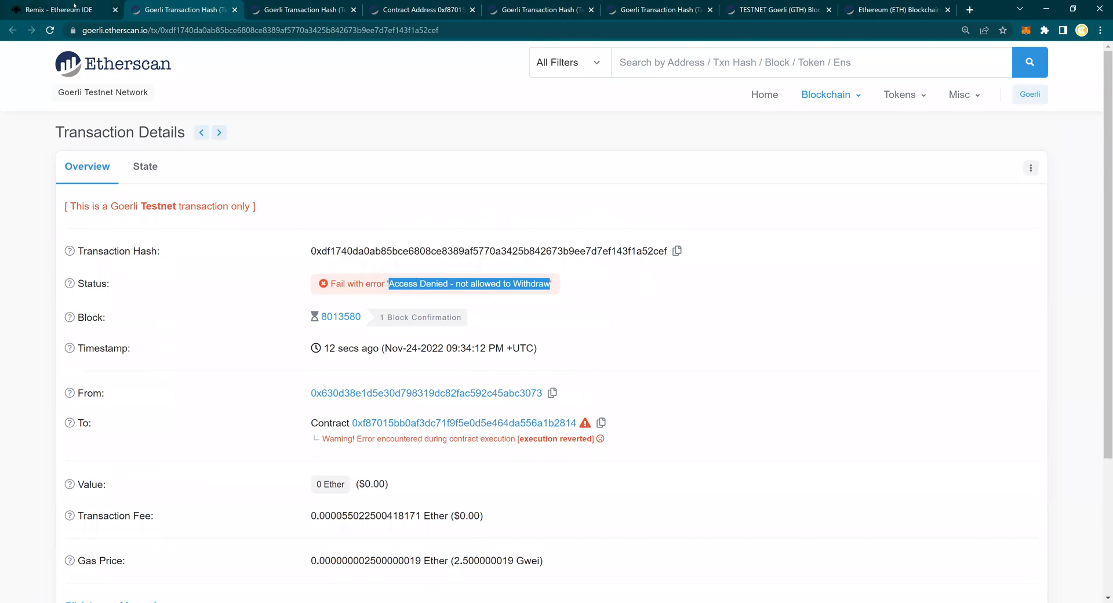
# Step: Back in the Remix editor, locate the modifier's require message 'Access Denied - not allowed to Withdraw'
pyautogui.click(75, 9)
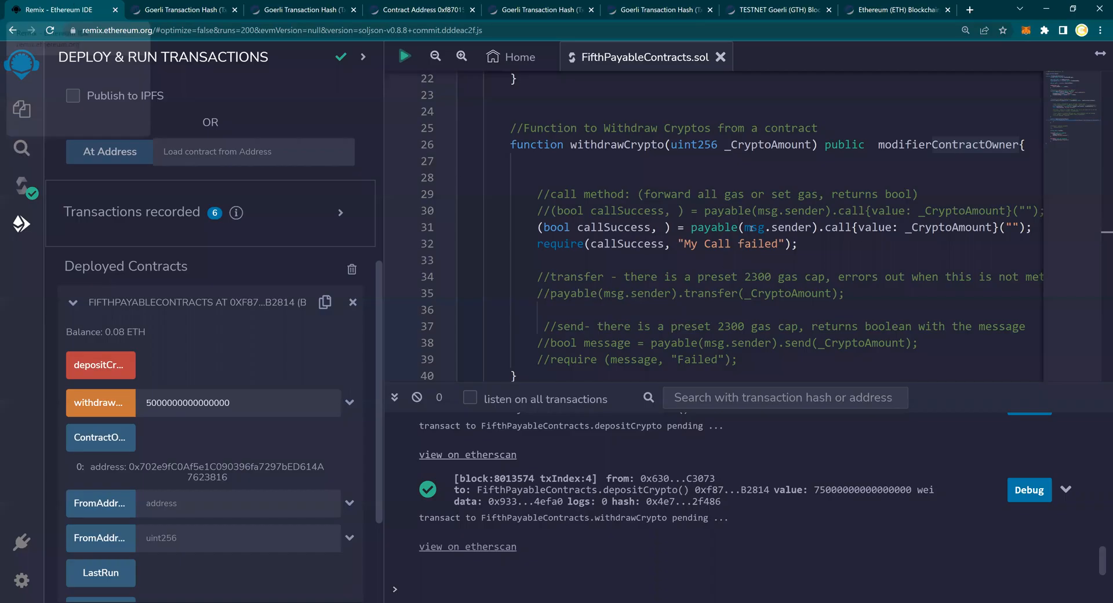
pyautogui.scroll(-3, 713, 226)
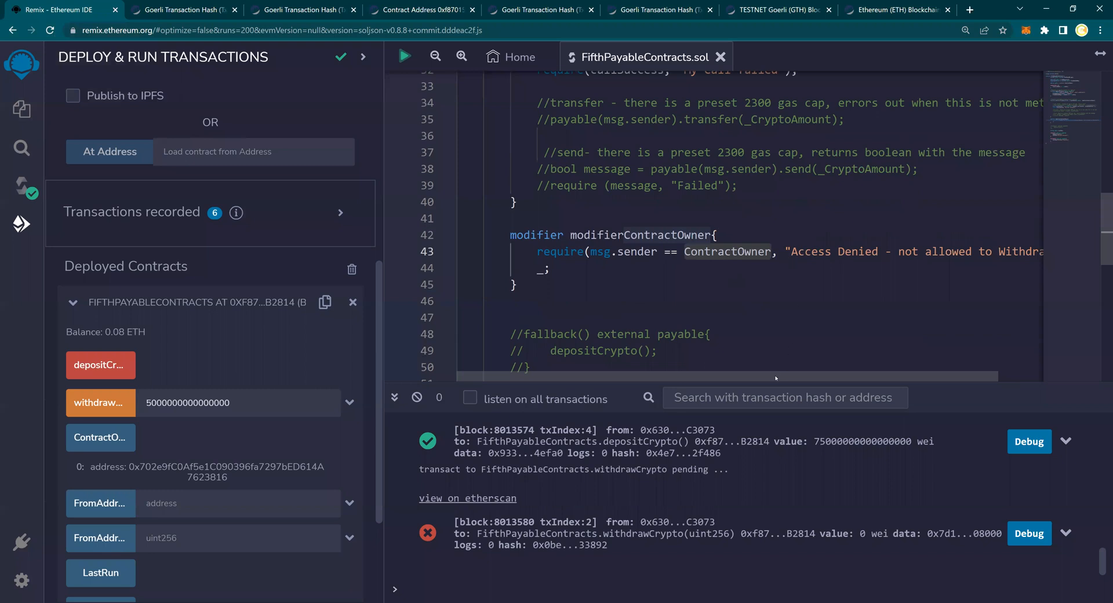
pyautogui.hscroll(2, 742, 250)
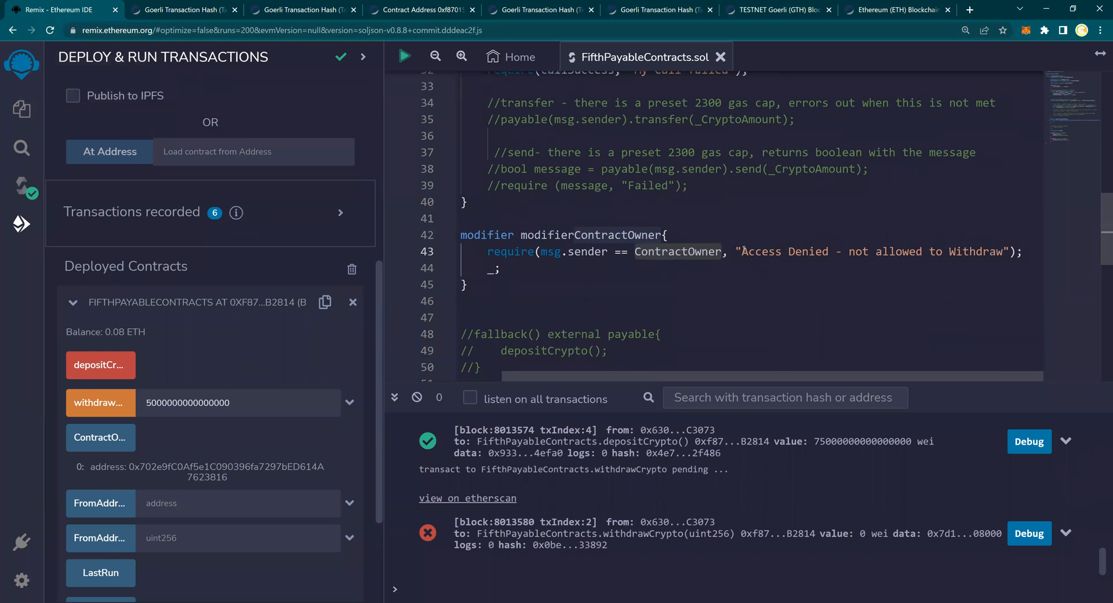
pyautogui.moveTo(742, 251); pyautogui.dragTo(1003, 251)
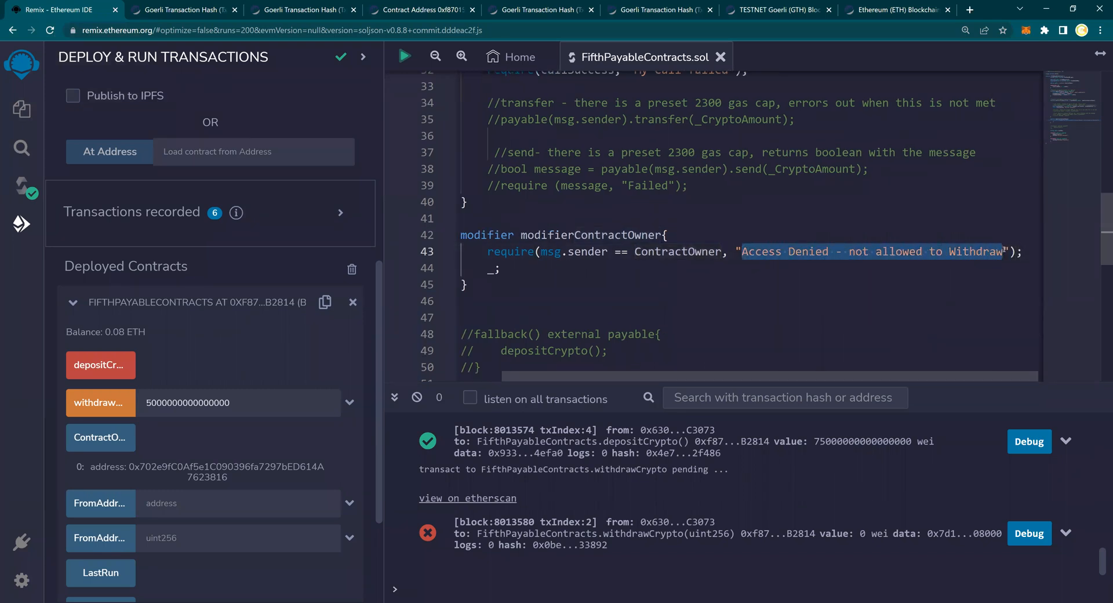
# Step: Return to the failed Etherscan transaction and expand its full gas and input-data details
pyautogui.click(184, 10)
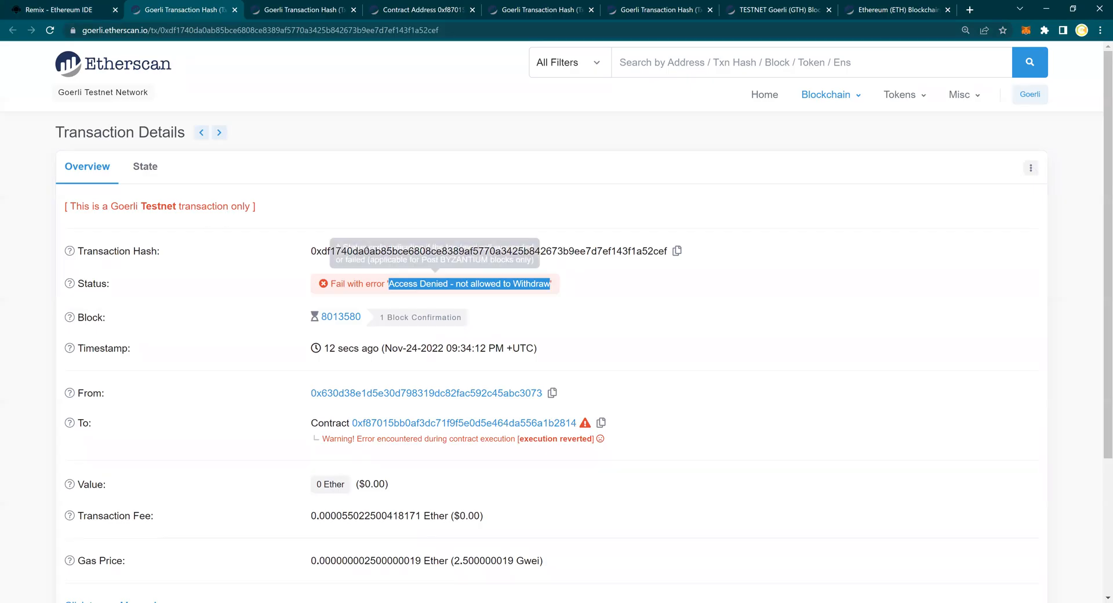
pyautogui.scroll(-1, 174, 474)
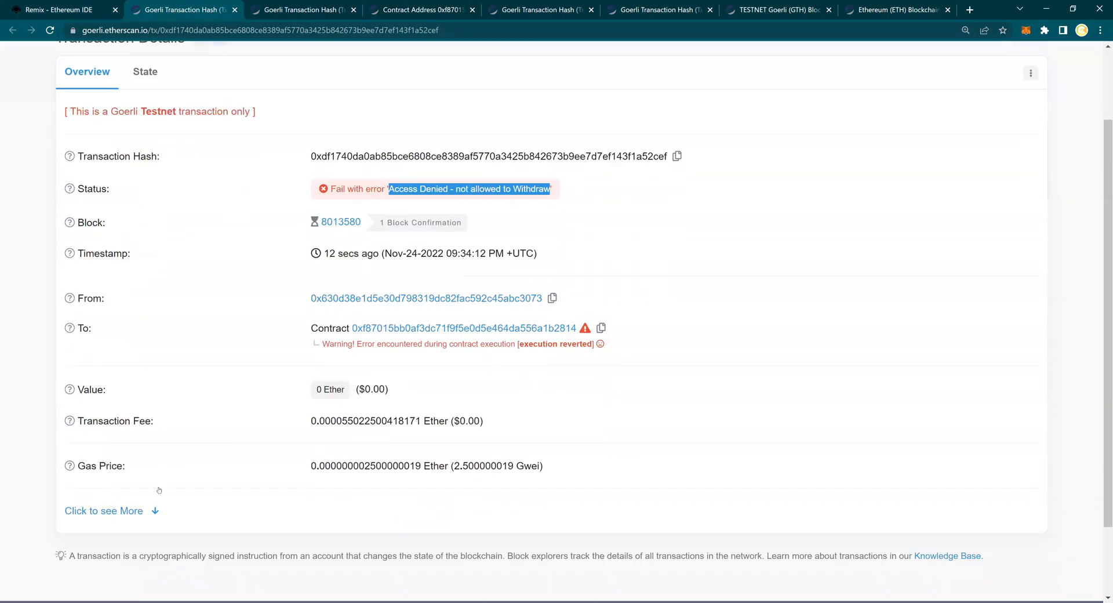
pyautogui.click(158, 490)
pyautogui.scroll(-2, 238, 457)
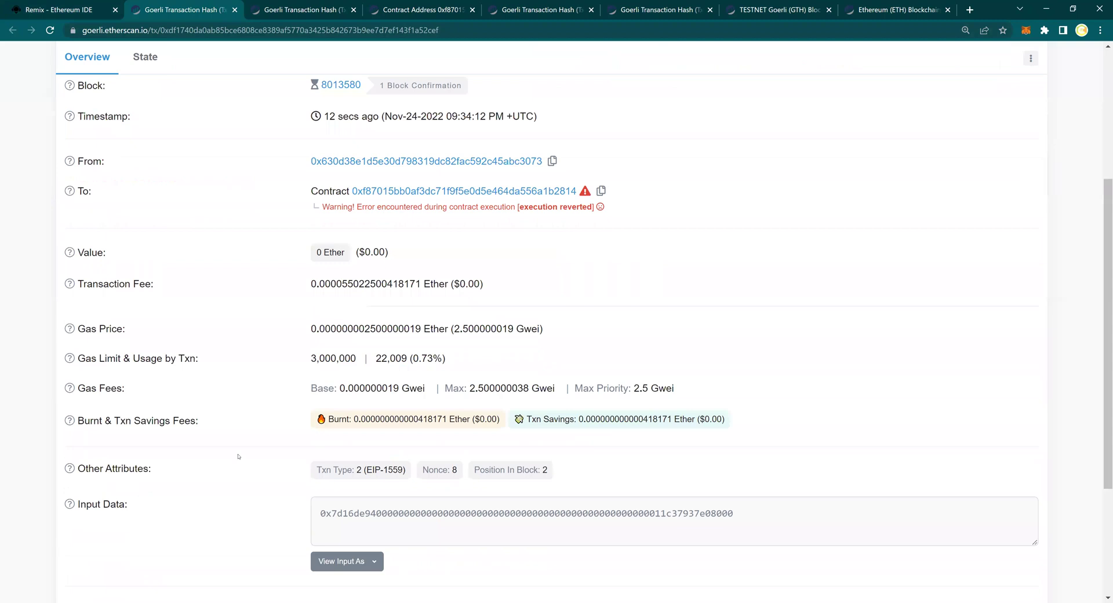
pyautogui.scroll(1, 238, 456)
pyautogui.scroll(1, 237, 456)
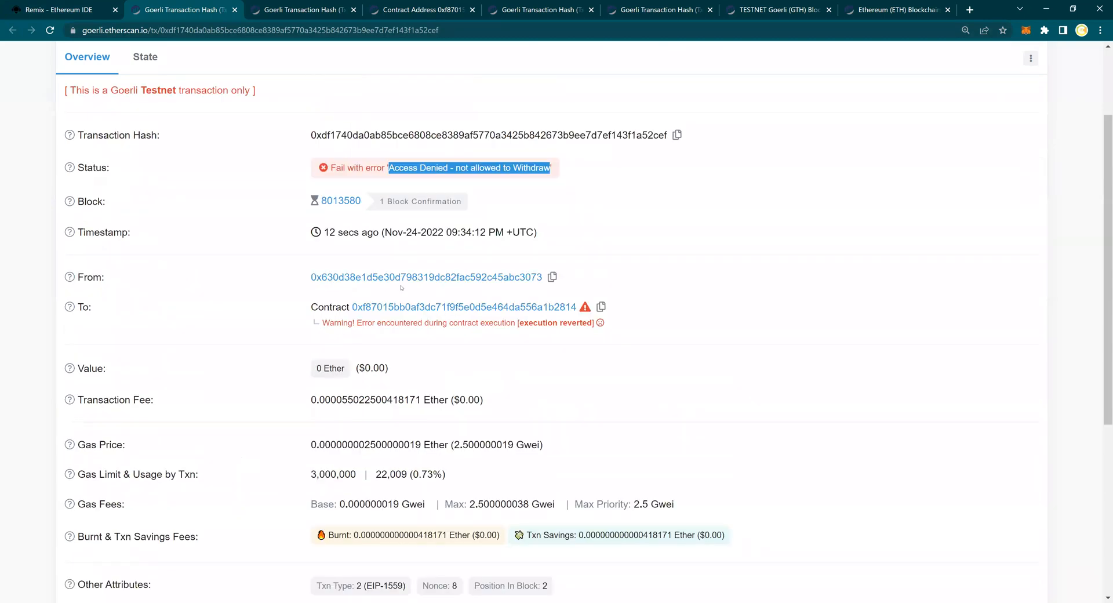
pyautogui.scroll(1, 237, 456)
# Step: Switch back to Remix to review the deployed contract still holding 0.08 ETH
pyautogui.click(84, 13)
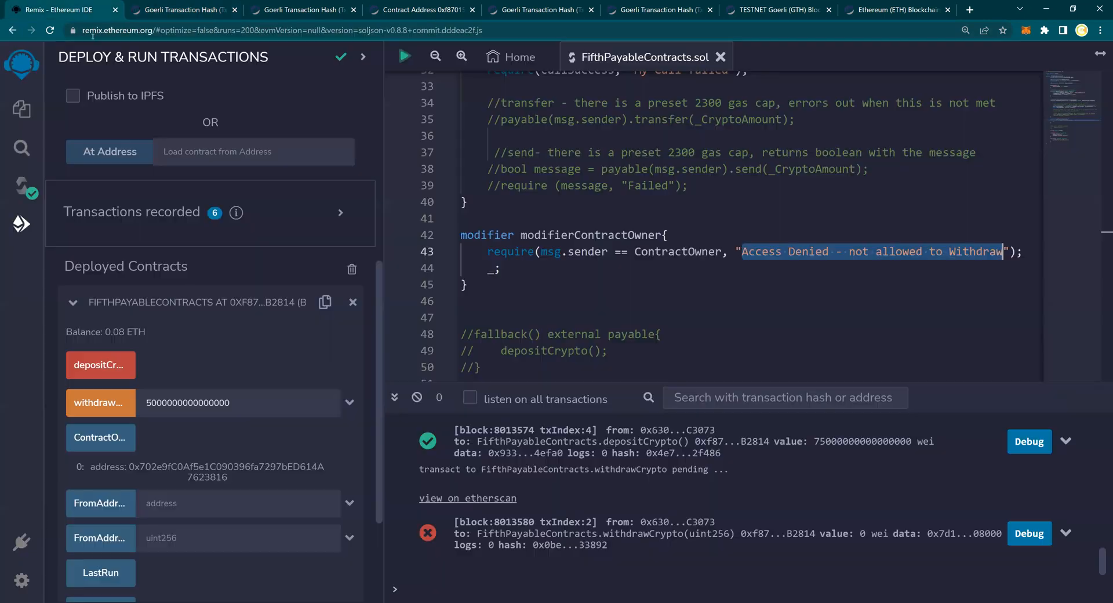
pyautogui.scroll(1, 211, 338)
pyautogui.scroll(1, 210, 338)
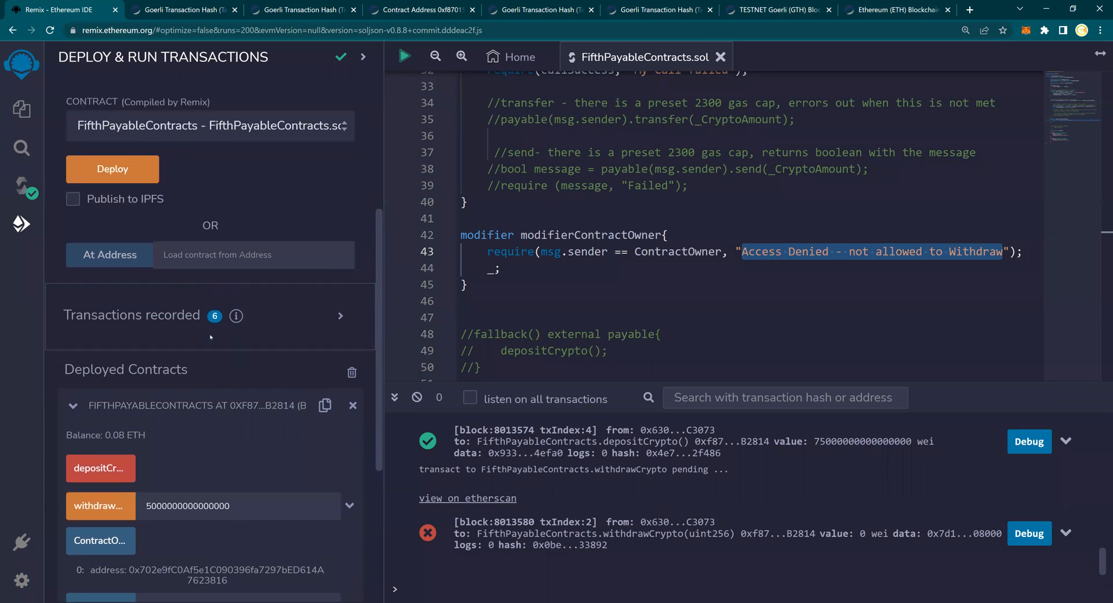
pyautogui.scroll(-1, 188, 331)
pyautogui.scroll(-1, 207, 352)
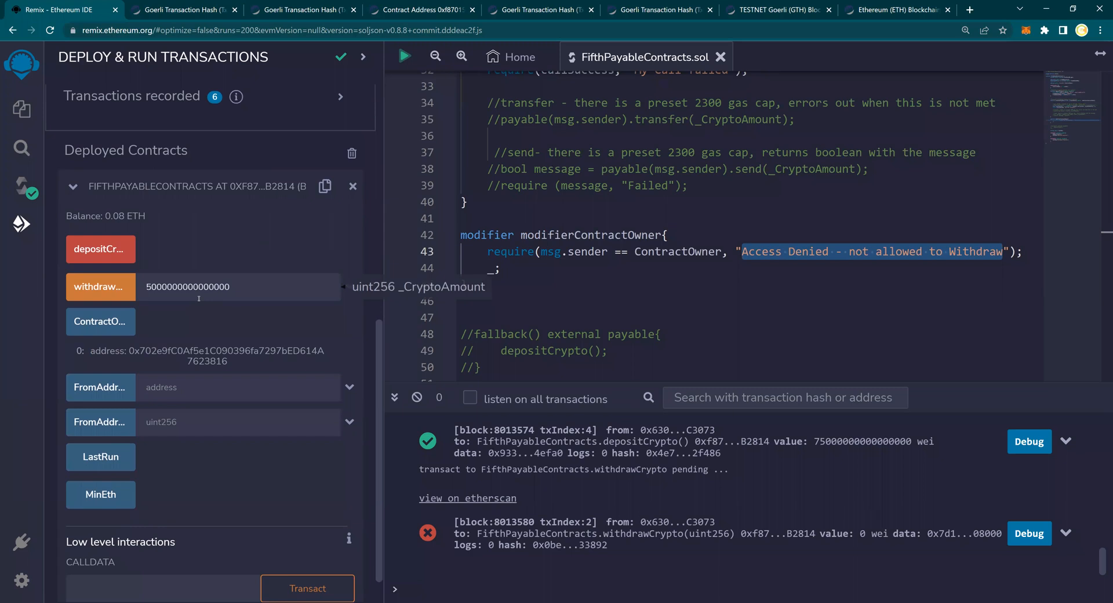
pyautogui.scroll(-1, 148, 444)
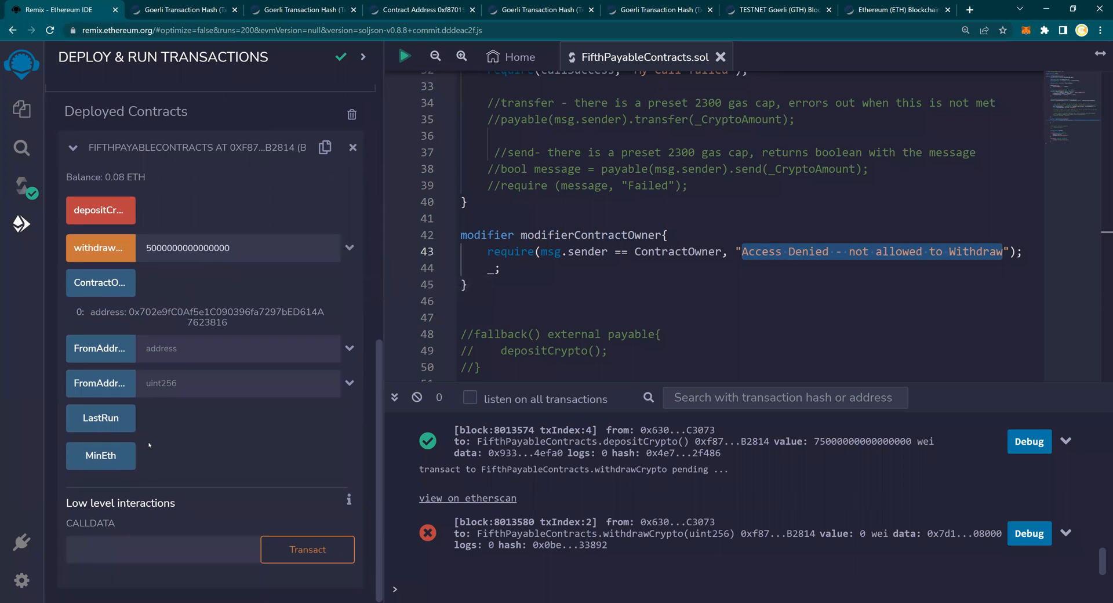